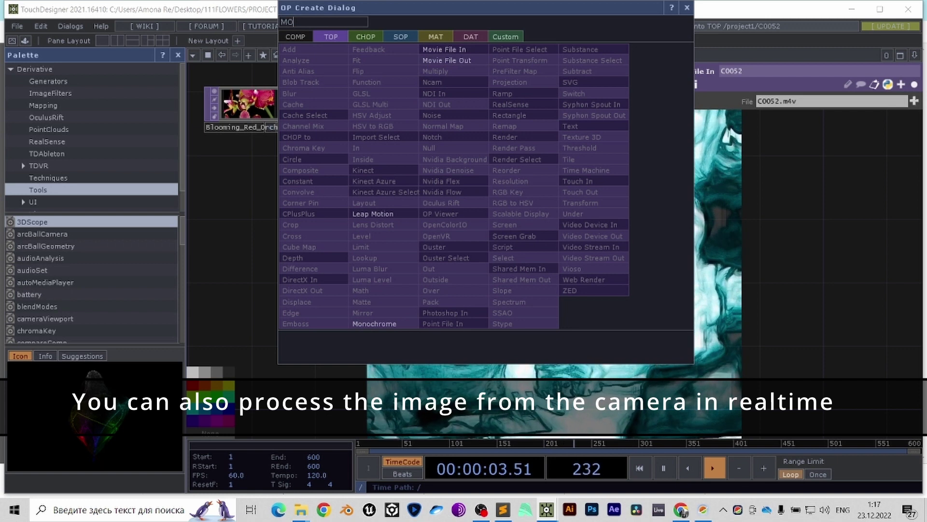
key("BackSpace")
key("BackSpace")
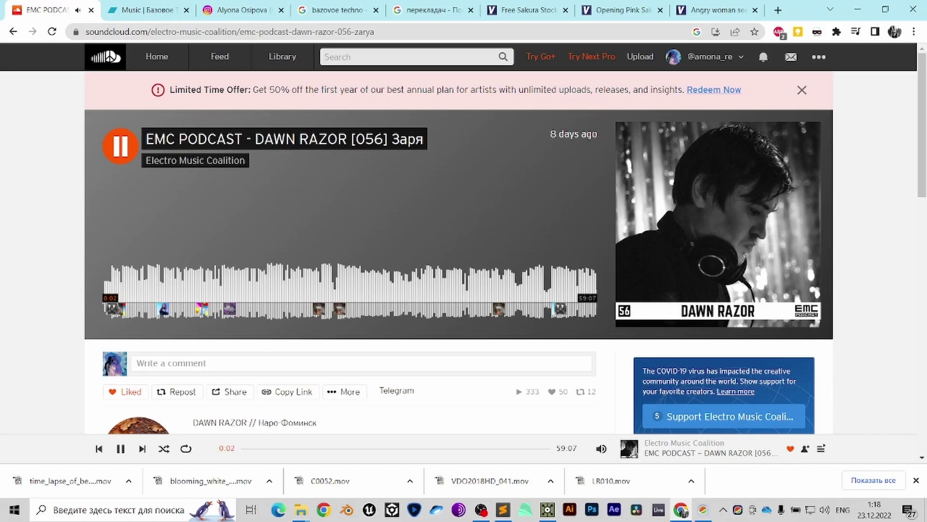
- Look through the EMC podcast page on SoundCloud and the Базовое Техно label's releases on Bandcamp in the browser
scroll(463, 242, "down", 3)
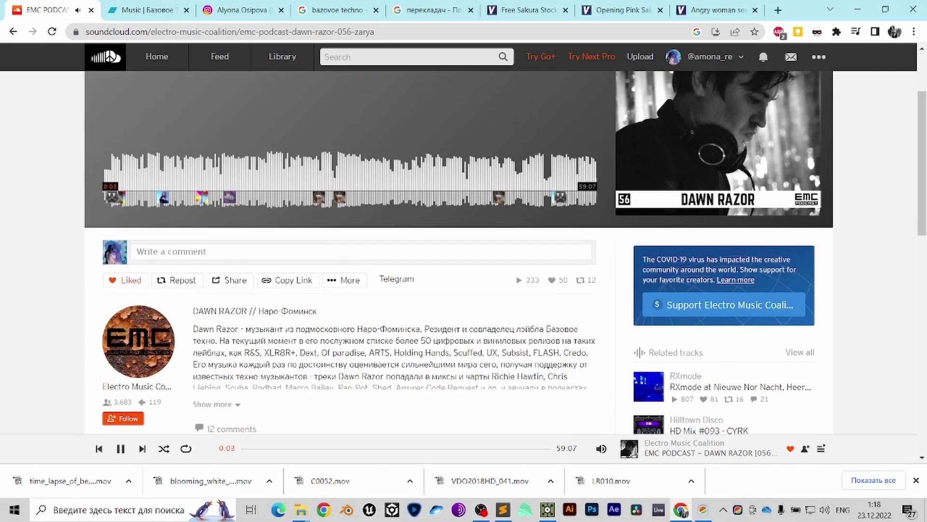
left_click_drag(193, 241, 589, 317)
scroll(464, 242, "down", 4)
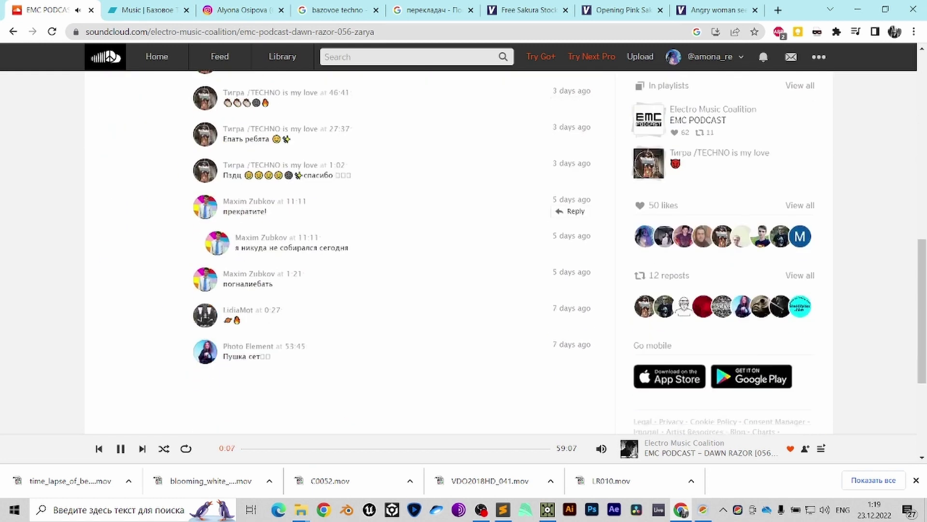
scroll(464, 241, "up", 8)
key("ctrl+Tab")
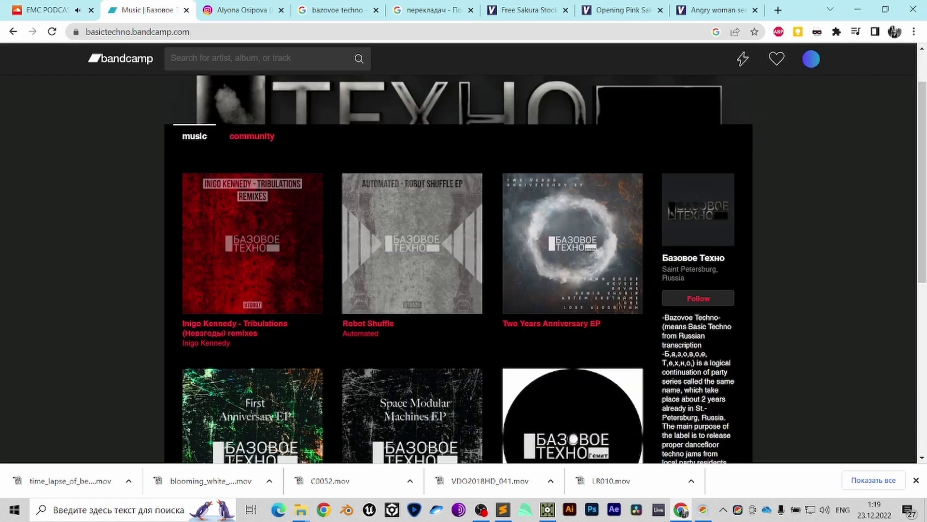
scroll(251, 97, "up", 1)
scroll(251, 97, "down", 4)
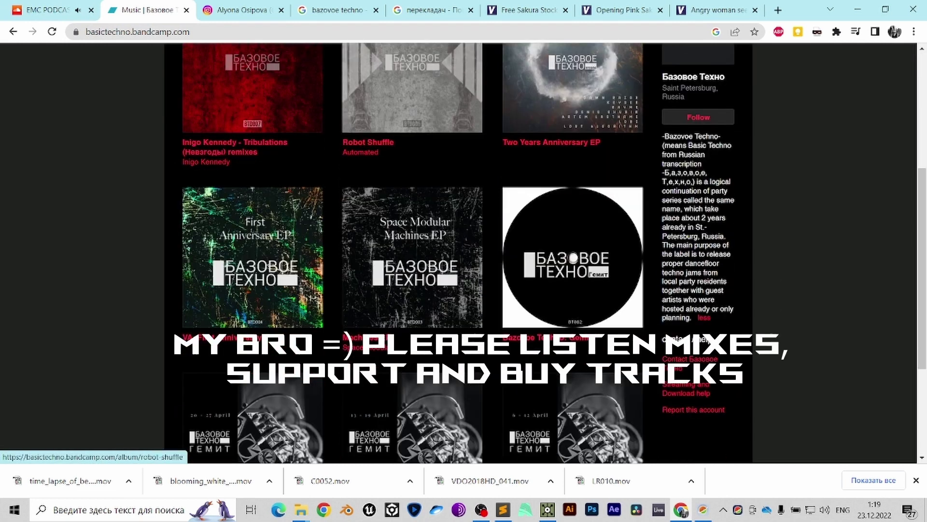
scroll(251, 150, "down", 3)
key("ctrl+l")
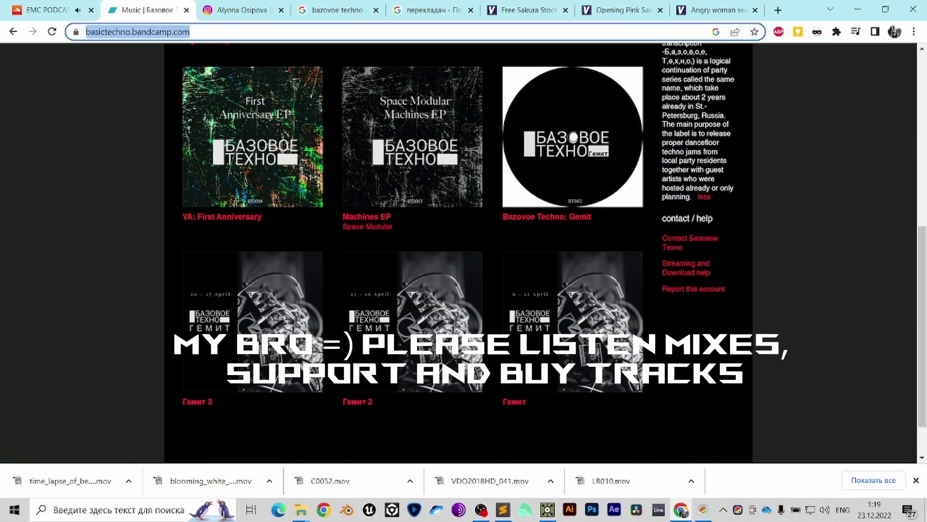
scroll(573, 135, "down", 1)
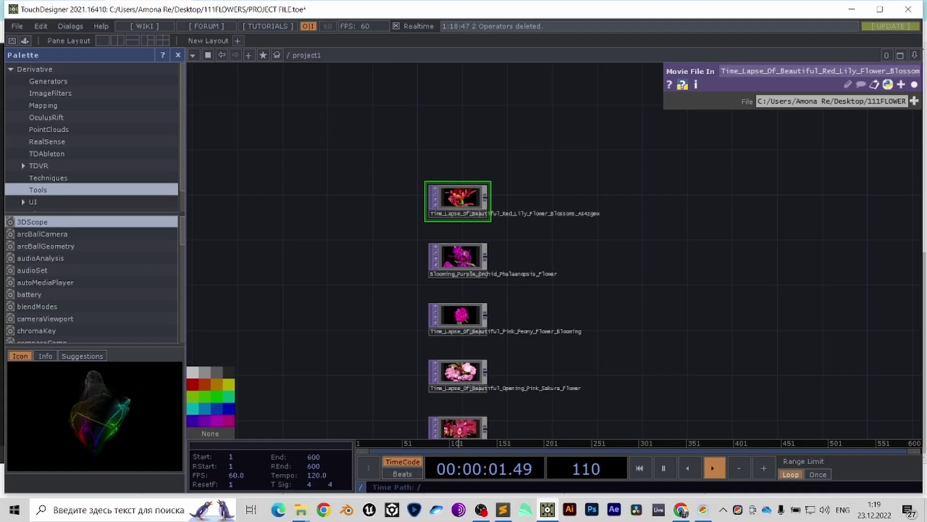
- Switch to TouchDesigner, add a Null TOP fed by the red lily movie and display it as the network background
left_click(548, 510)
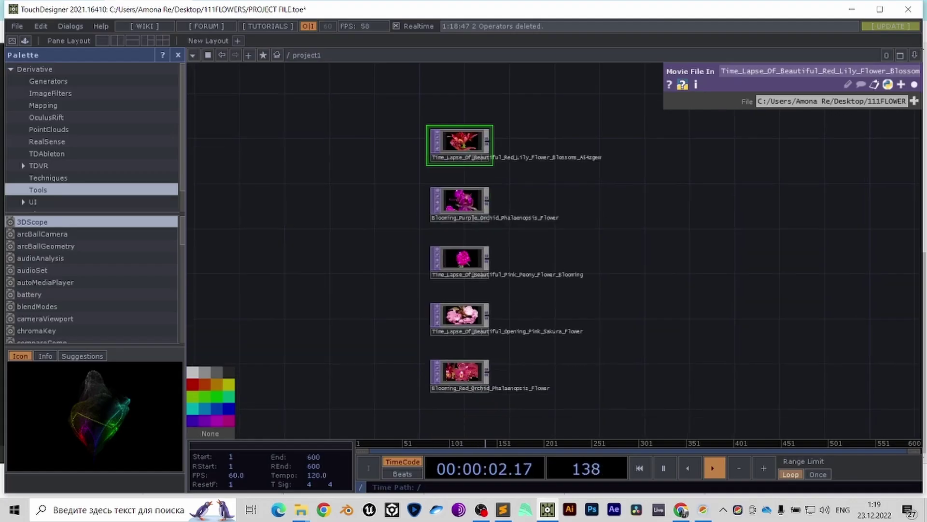
scroll(344, 137, "up", 2)
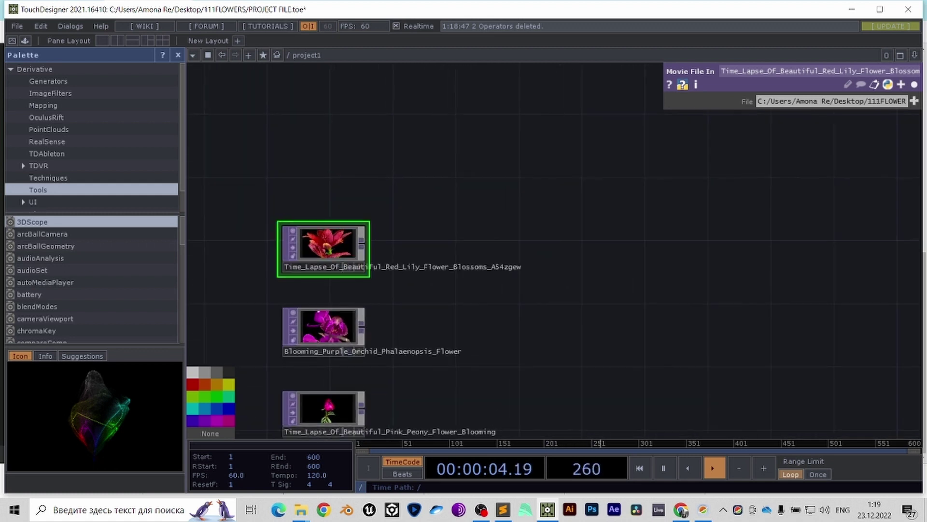
key("Tab")
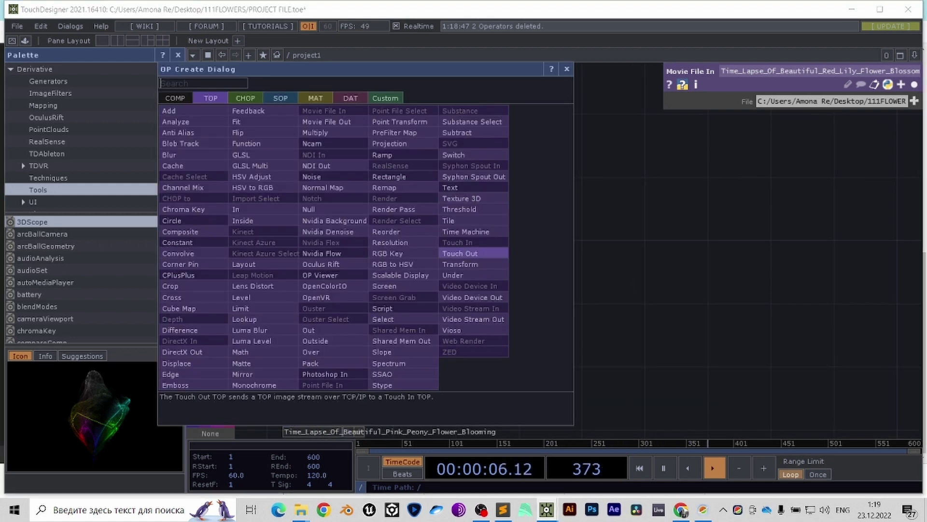
left_click(308, 209)
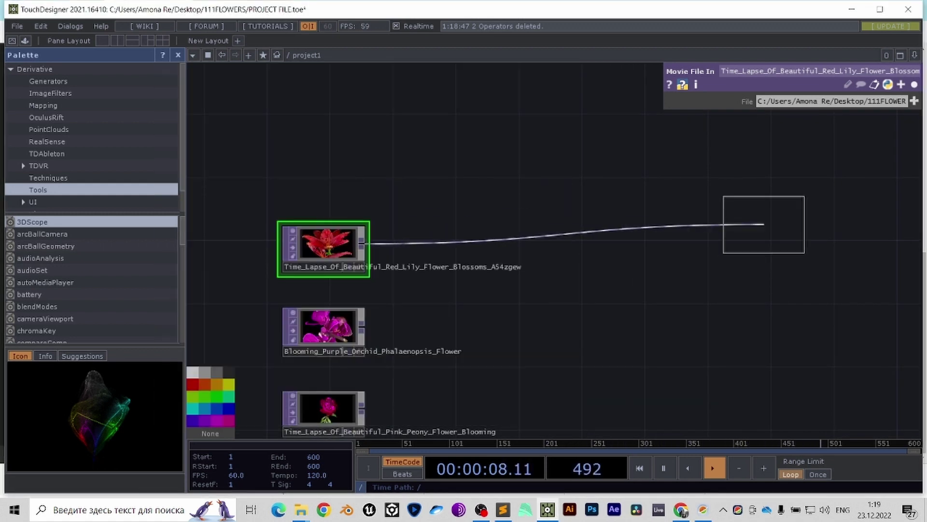
left_click(797, 247)
left_click_drag(792, 299, 499, 268)
left_click(530, 234)
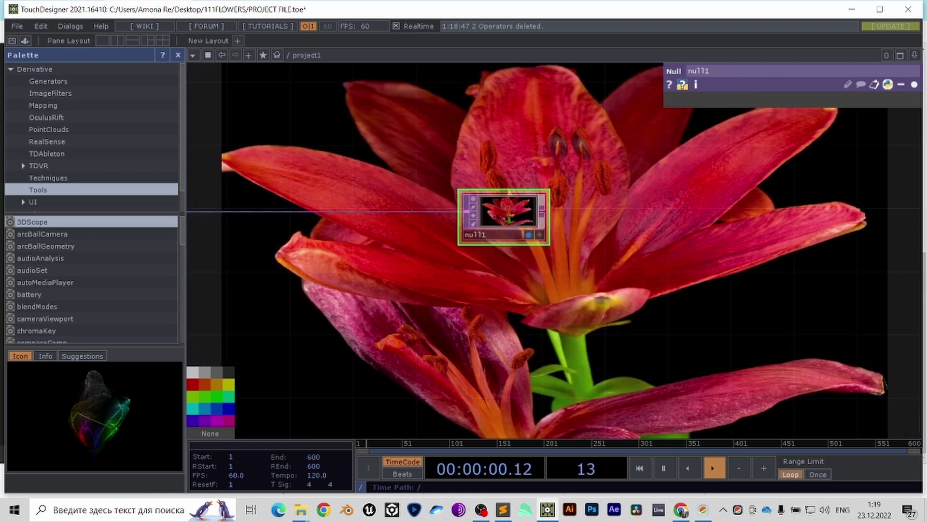
- Insert a Switch TOP into the connection between the red lily movie and the Null
left_click_drag(198, 313, 642, 309)
scroll(642, 310, "down", 4)
scroll(341, 251, "up", 6)
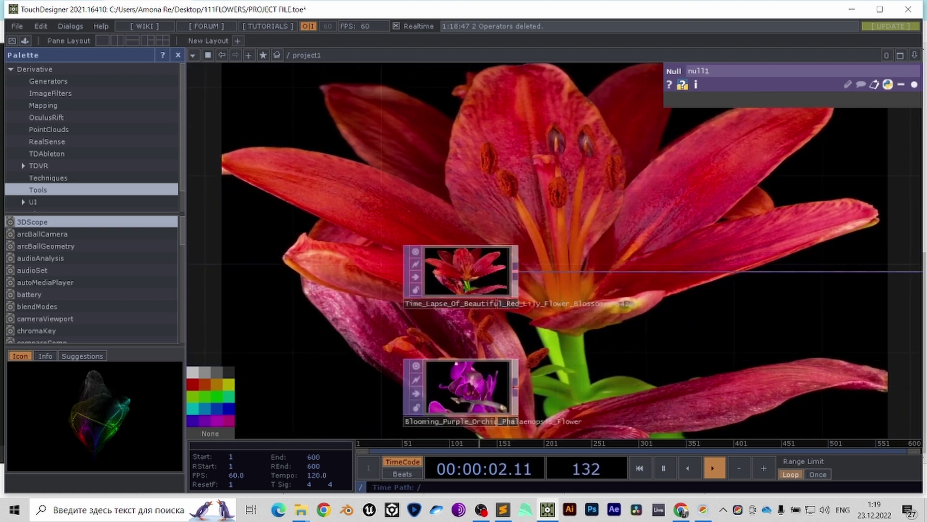
left_click_drag(522, 271, 259, 242)
scroll(251, 234, "down", 3)
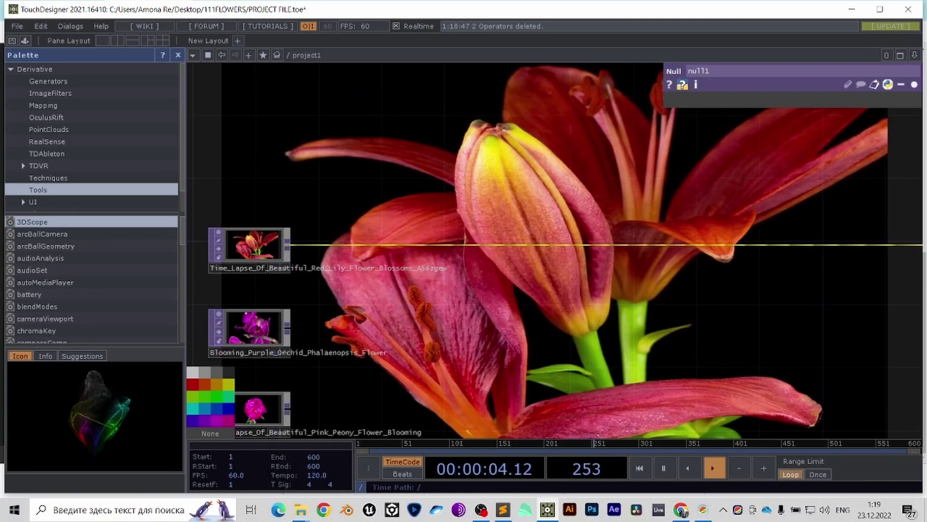
right_click(430, 235)
left_click(444, 243)
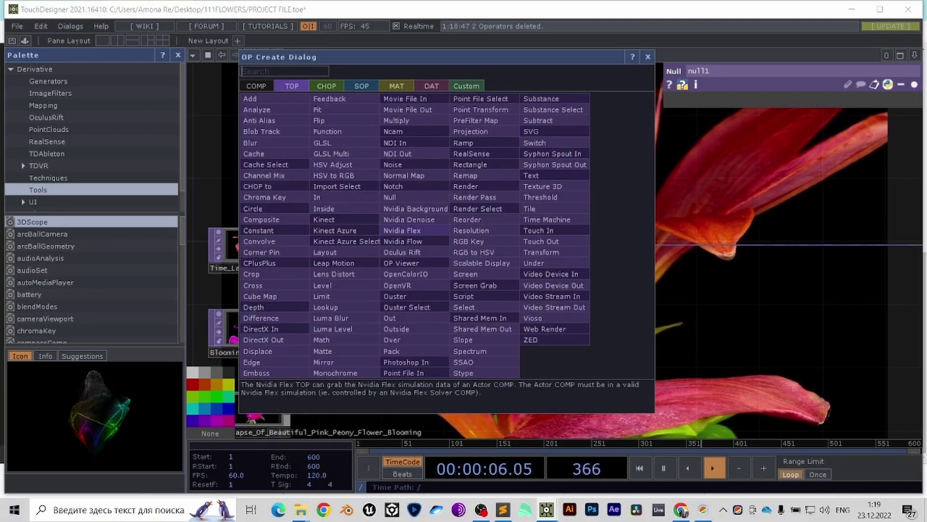
type("sw")
key("Return")
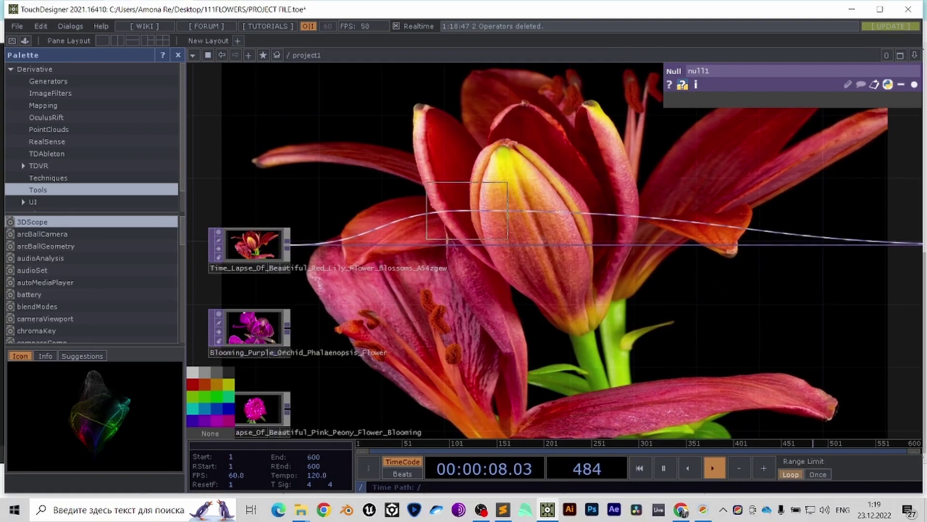
left_click(481, 251)
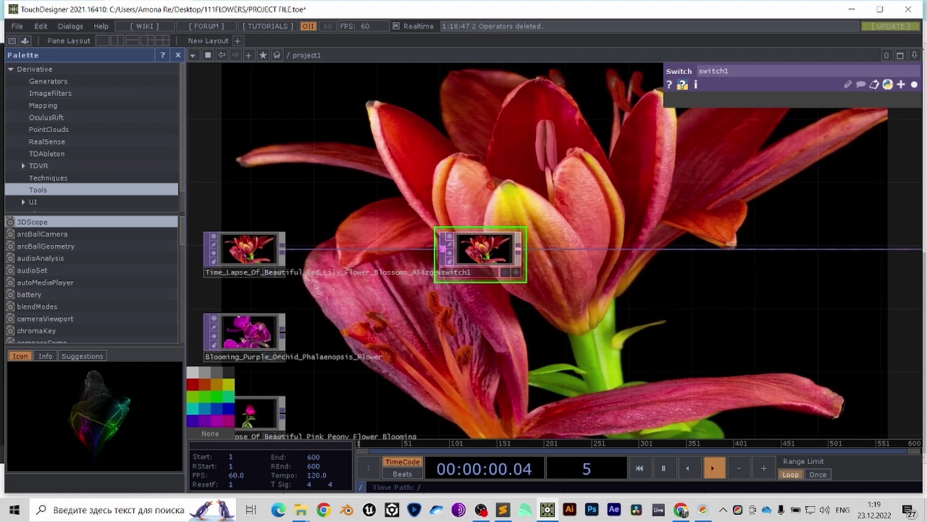
- Show all the Switch's parameters and wire the purple orchid, pink peony, pink sakura and red orchid movies into it
left_click(914, 85)
left_click_drag(286, 332, 327, 283)
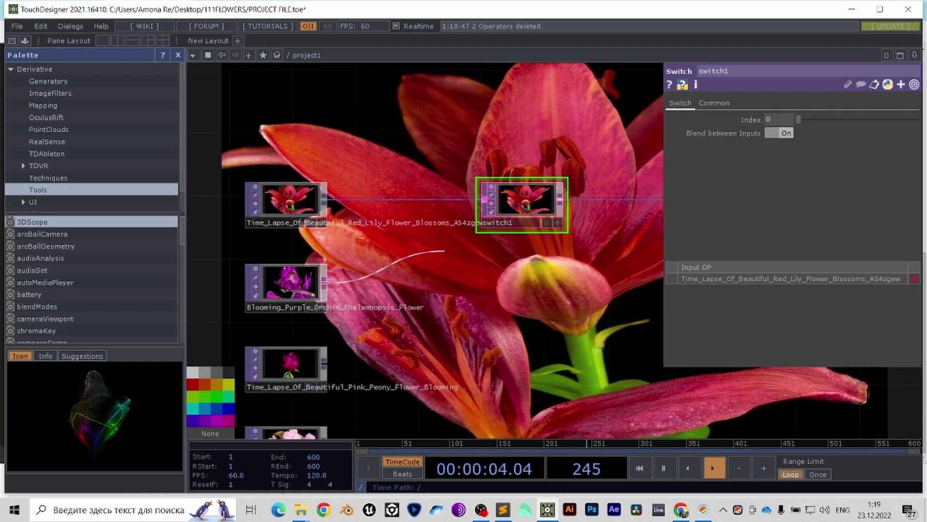
left_click_drag(444, 251, 484, 199)
left_click_drag(337, 357, 330, 283)
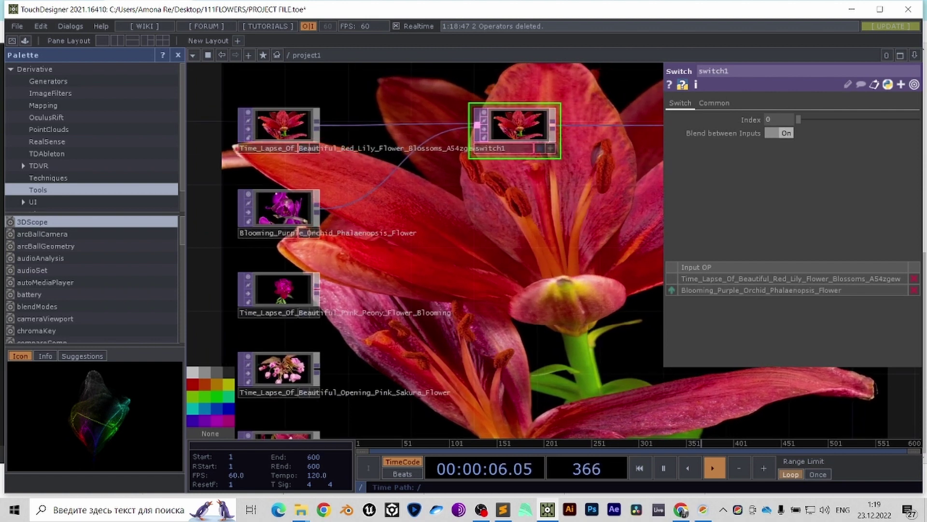
scroll(417, 171, "down", 4)
right_click_drag(418, 348, 350, 225)
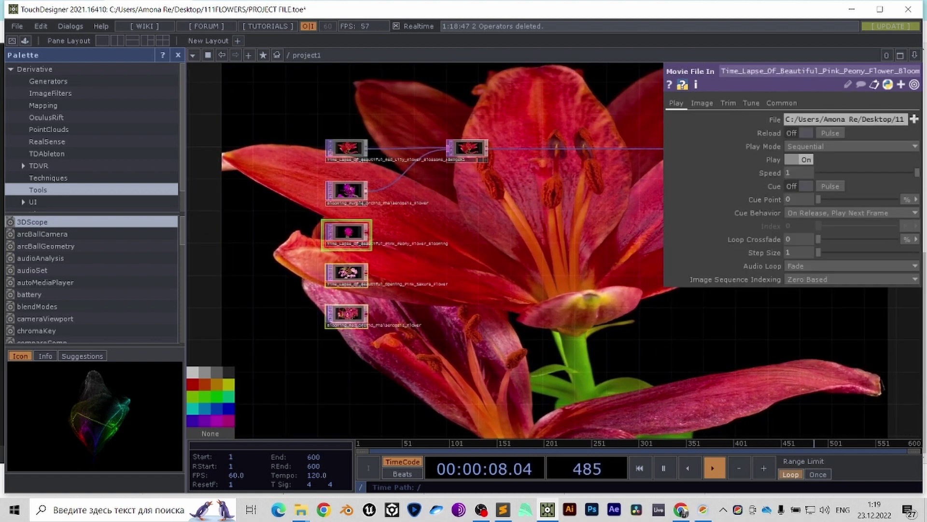
left_click_drag(350, 225, 364, 329)
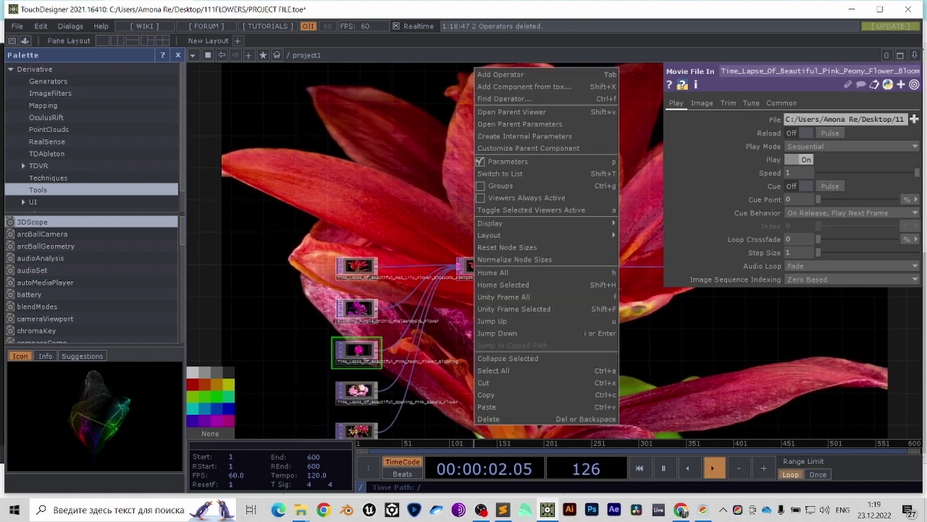
- Add an LFO CHOP to the network just above the Switch
left_click(497, 74)
left_click(377, 36)
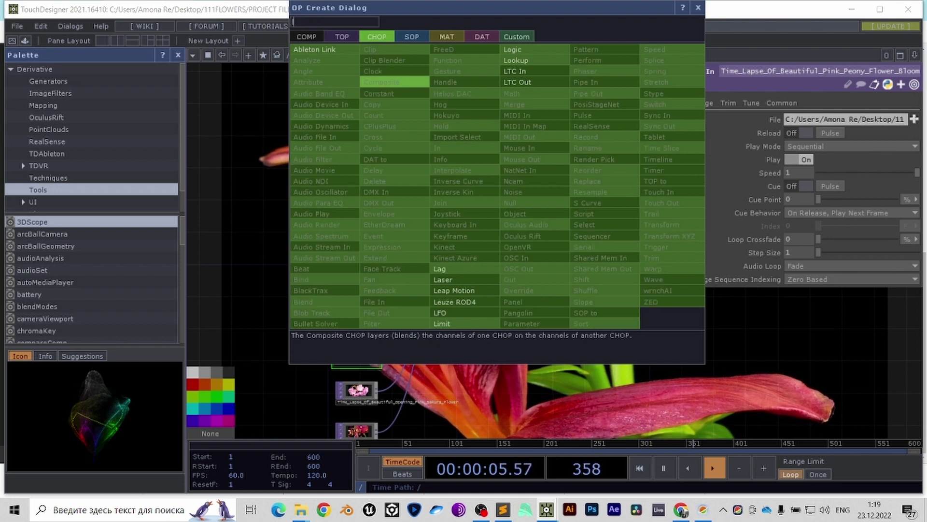
key("Return")
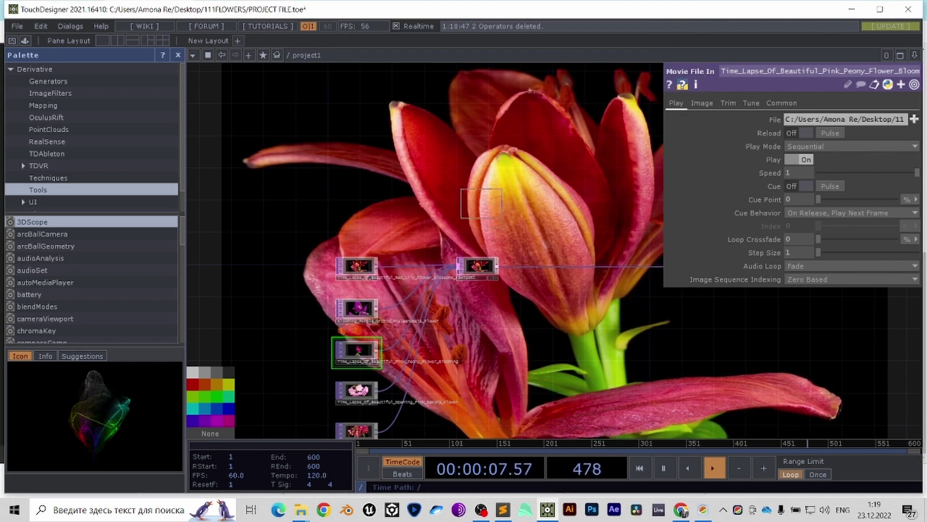
left_click(480, 211)
scroll(470, 208, "up", 4)
- Configure the LFO with type Ramp, frequency 0.15 and amplitude 4
left_click(821, 120)
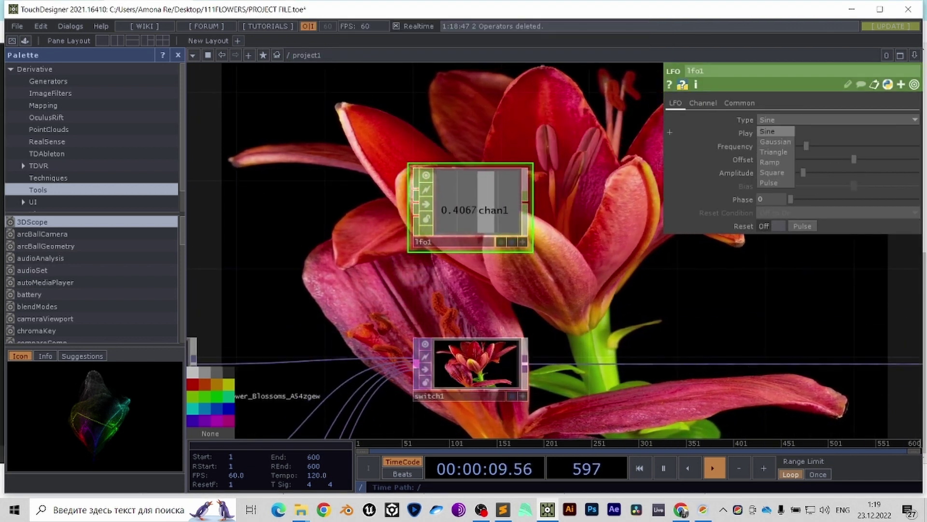
left_click(774, 173)
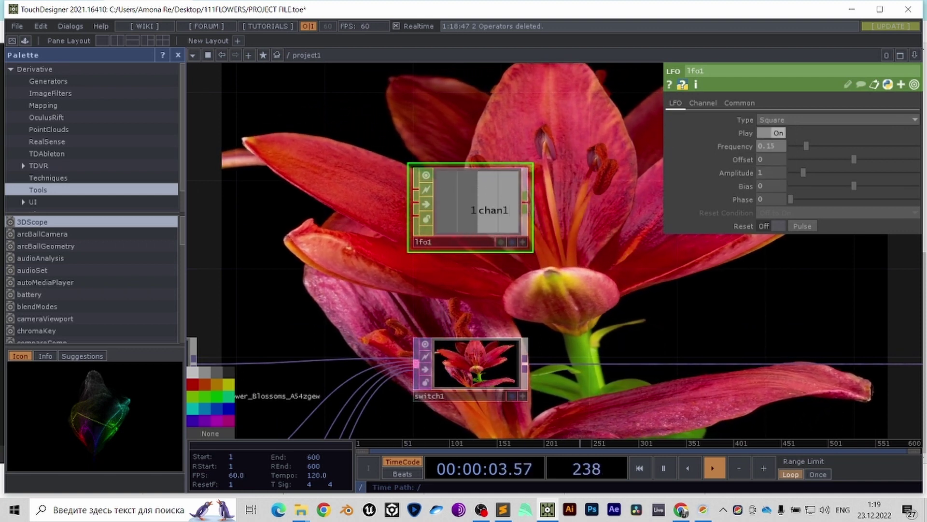
scroll(465, 343, "up", 2)
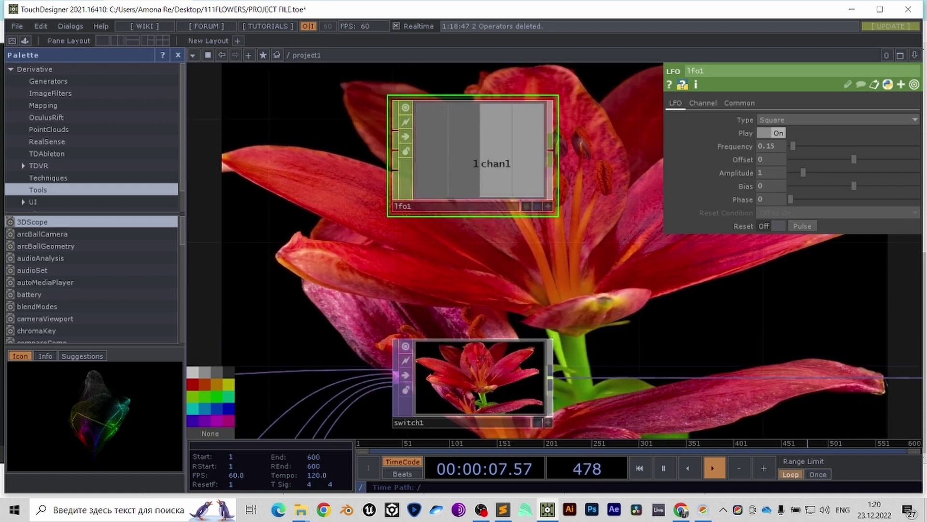
scroll(555, 186, "down", 3)
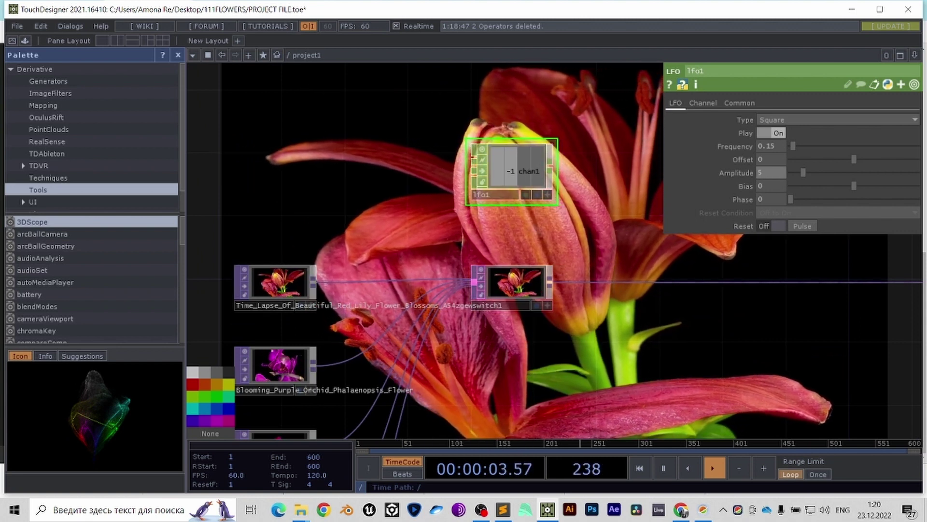
left_click_drag(766, 239, 769, 194)
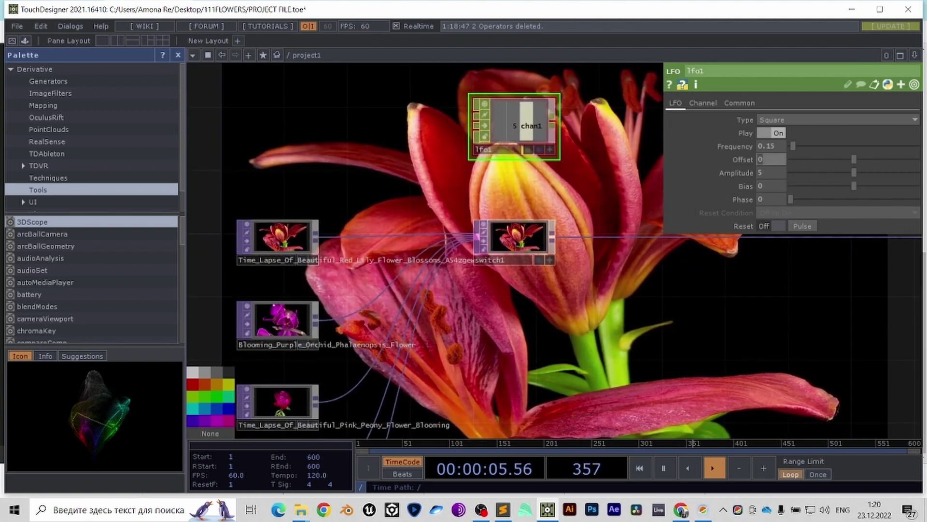
key("Return")
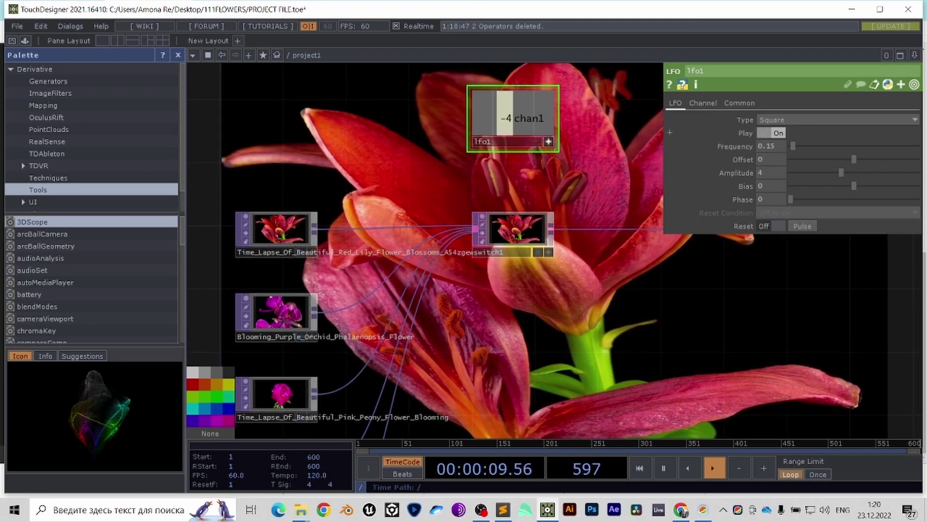
left_click(772, 120)
left_click(773, 161)
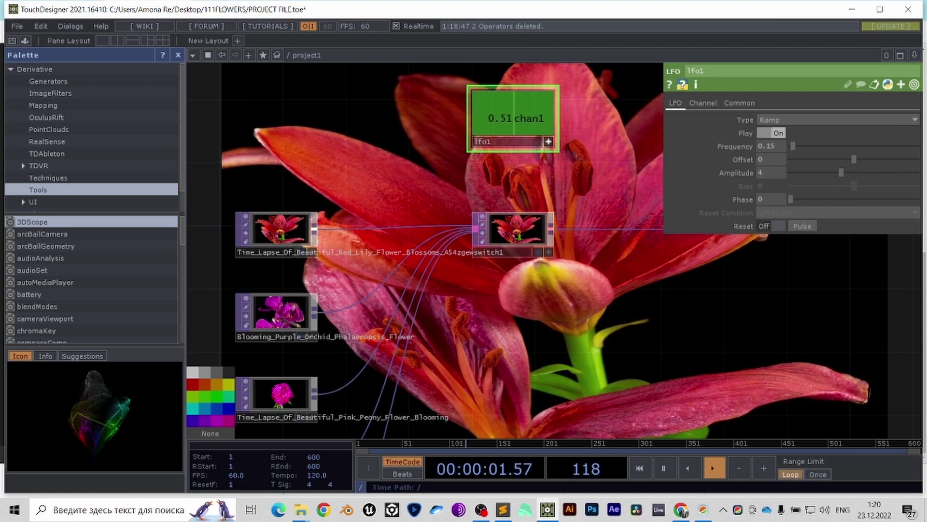
- Drive the Switch's Index with the LFO's chan1 channel
left_click(515, 231)
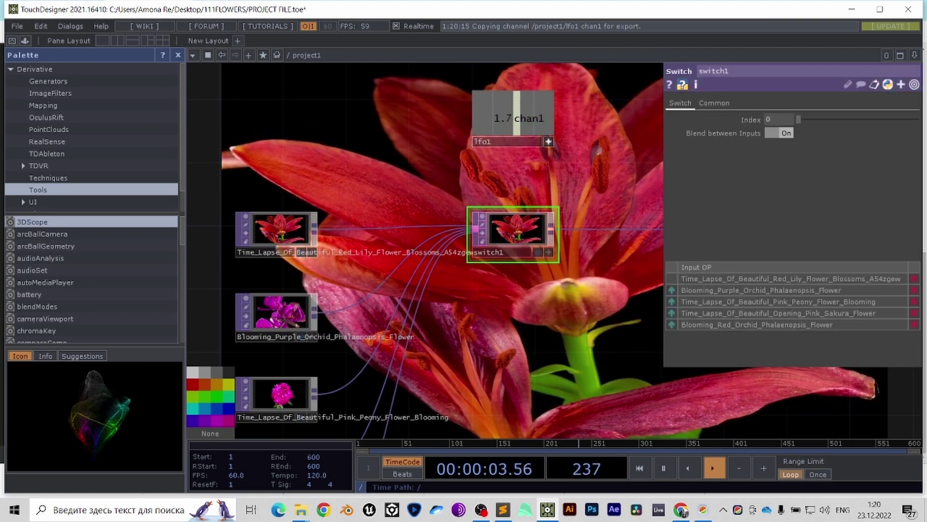
left_click_drag(525, 119, 778, 120)
left_click(775, 114)
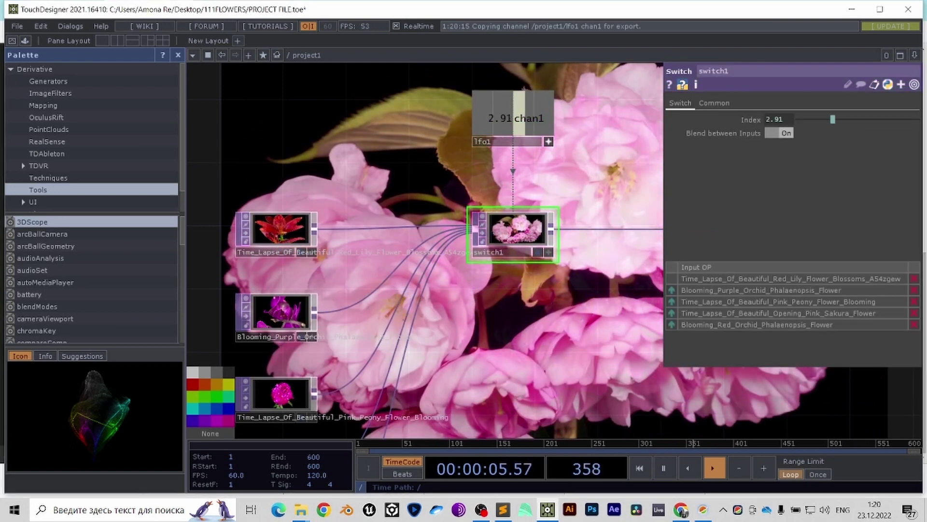
- Insert a Fit TOP directly after the Switch, on its output wire
left_click_drag(608, 169, 570, 164)
scroll(389, 294, "down", 5)
left_click_drag(497, 316, 416, 308)
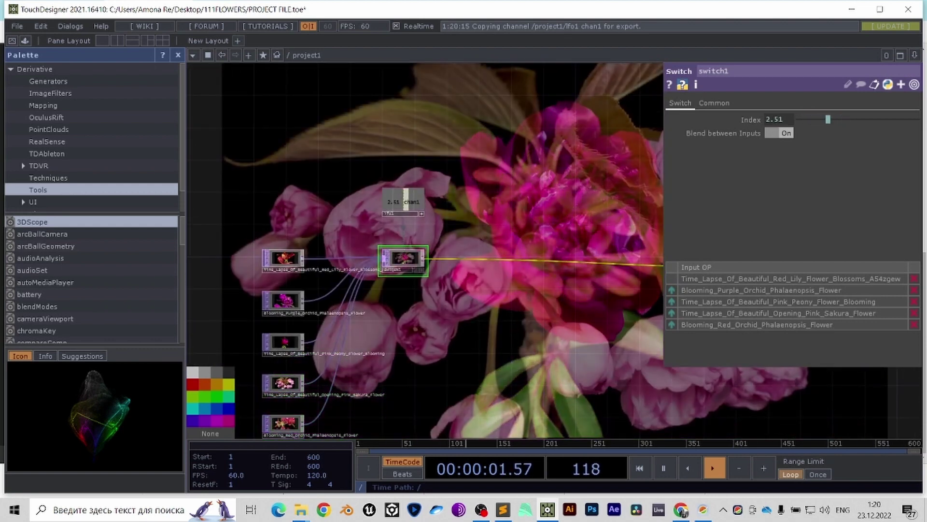
right_click(505, 258)
left_click(531, 246)
type("fi")
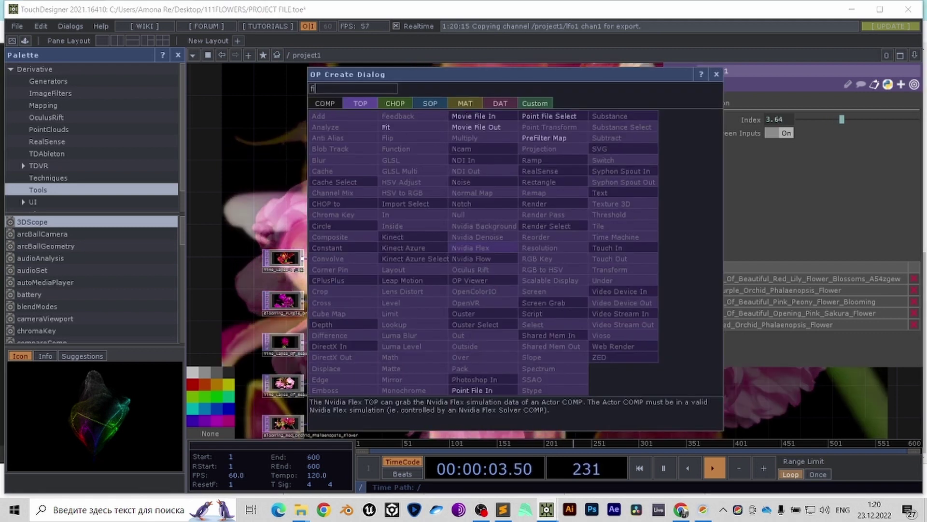
left_click(386, 127)
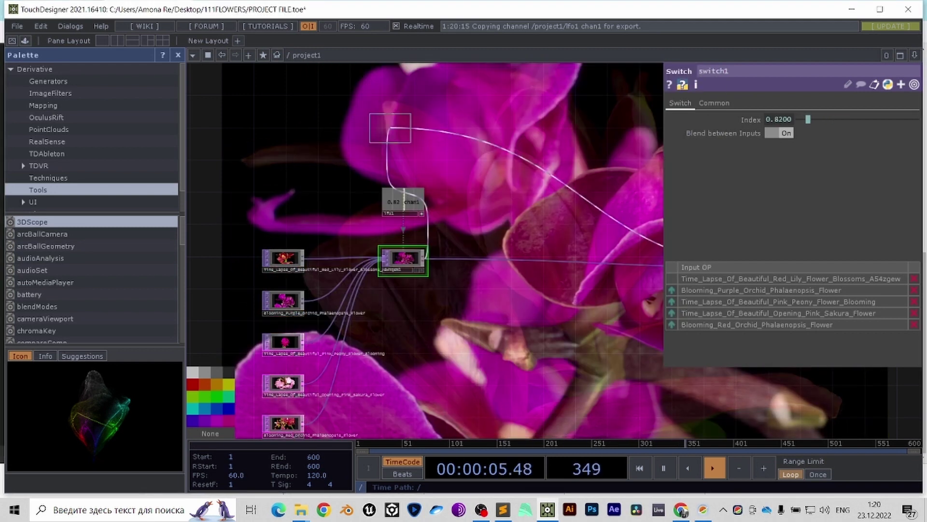
left_click(510, 262)
scroll(513, 267, "up", 5)
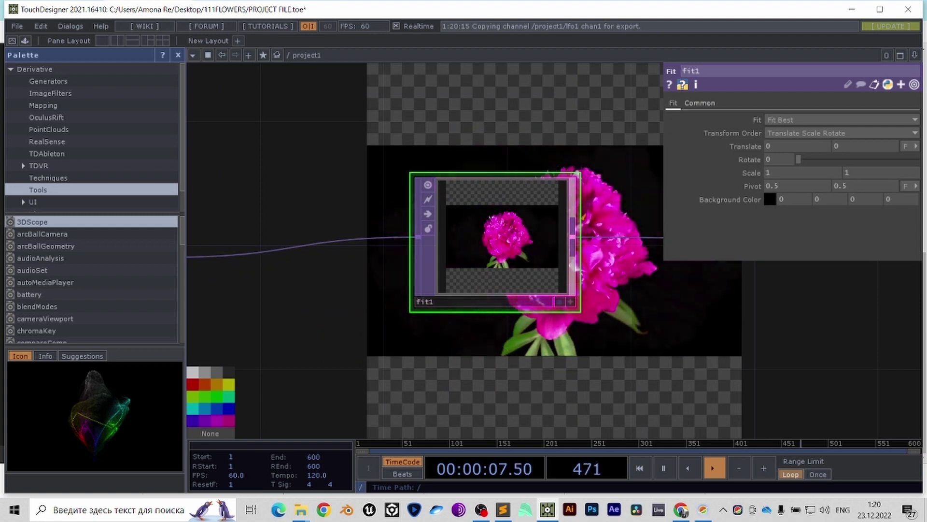
- Set the Fit's output to a custom resolution of 1080 by 1080
left_click(700, 103)
left_click(914, 132)
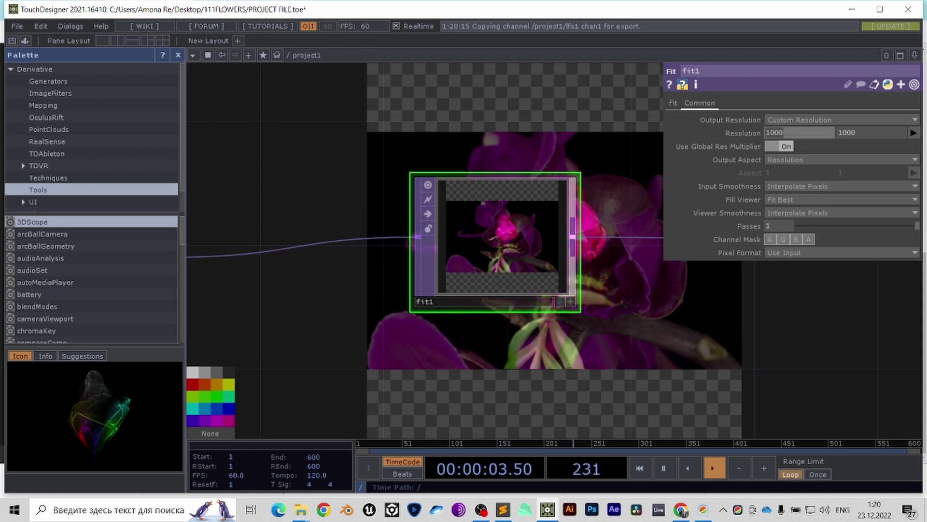
key("Tab")
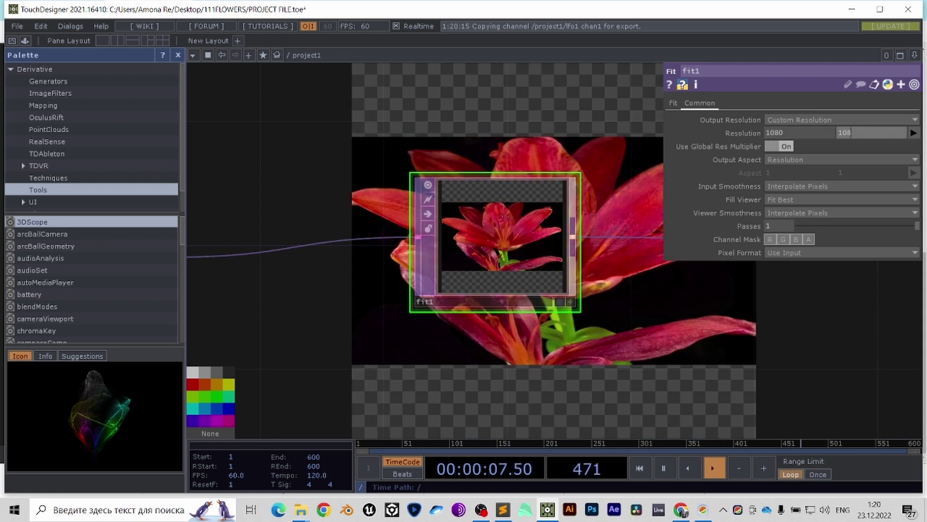
type("1080")
key("Return")
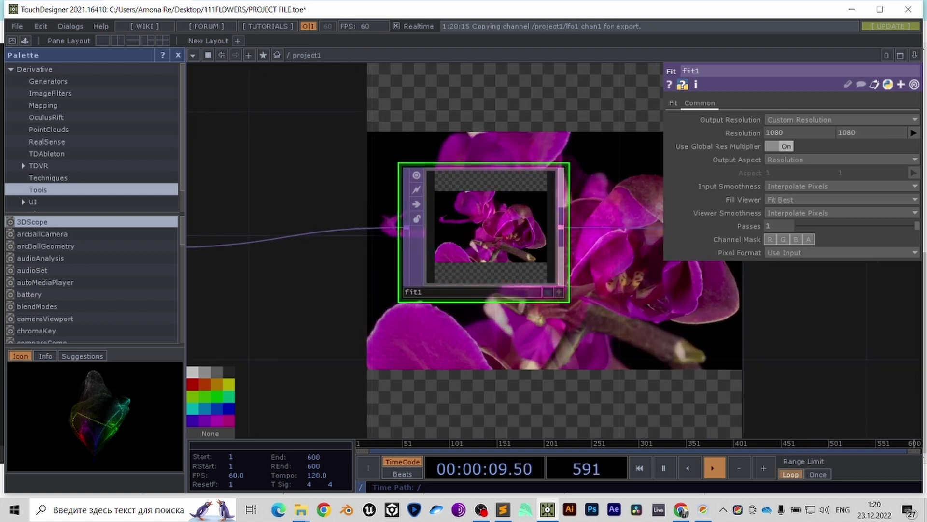
- Set the Fit's Scale to 1.8 on both axes so the flower image fills the square
left_click(673, 103)
left_click_drag(888, 297, 763, 155)
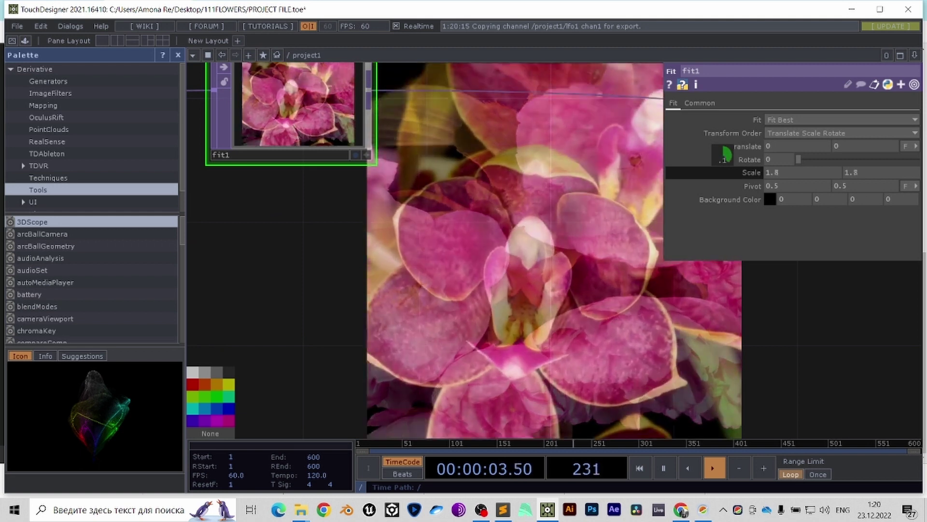
scroll(570, 220, "down", 6)
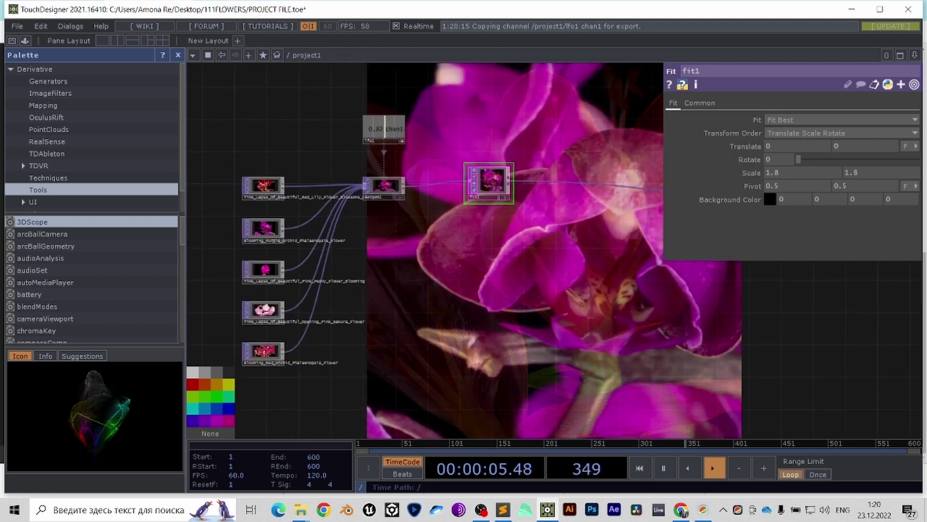
- Move the Null farther downstream to make room and insert a Texture 3D TOP after the Fit
left_click_drag(556, 232, 451, 251)
left_click_drag(385, 202, 361, 202)
left_click_drag(415, 241, 295, 349)
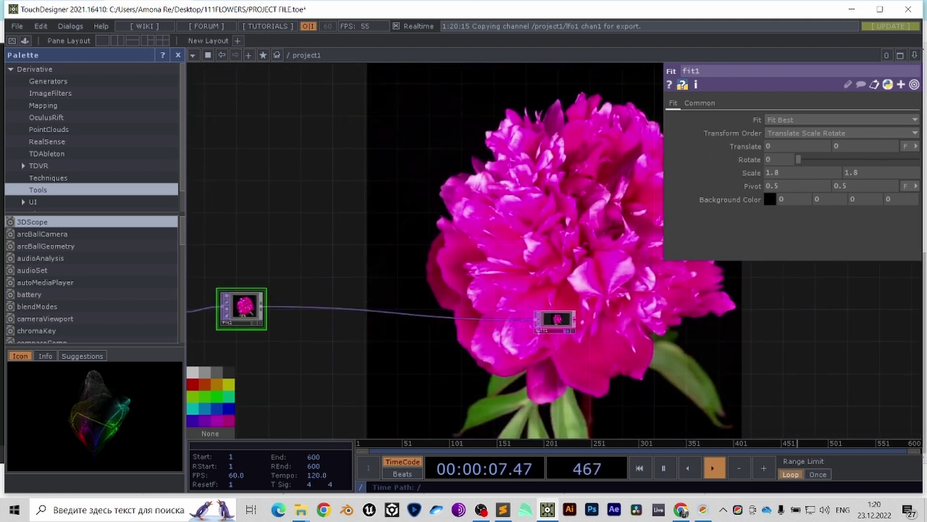
left_click_drag(556, 320, 852, 305)
left_click_drag(628, 338, 747, 304)
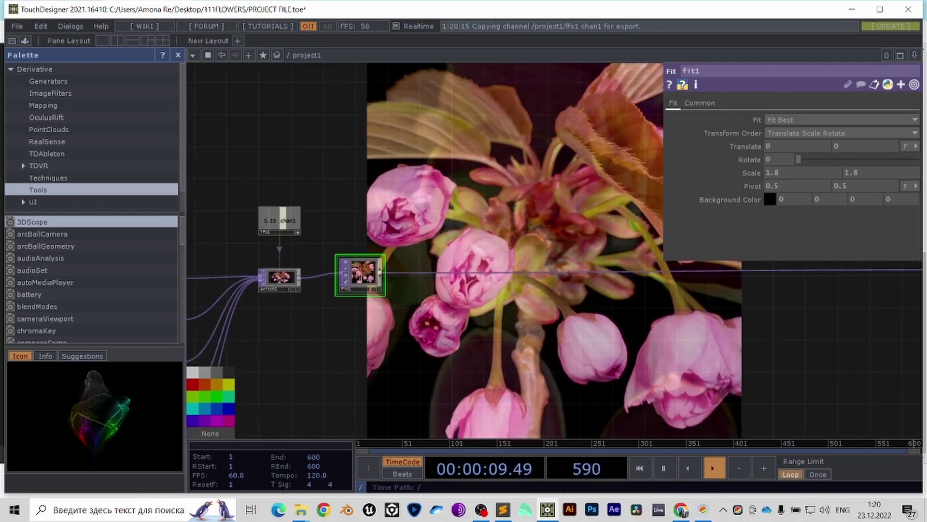
right_click(457, 270)
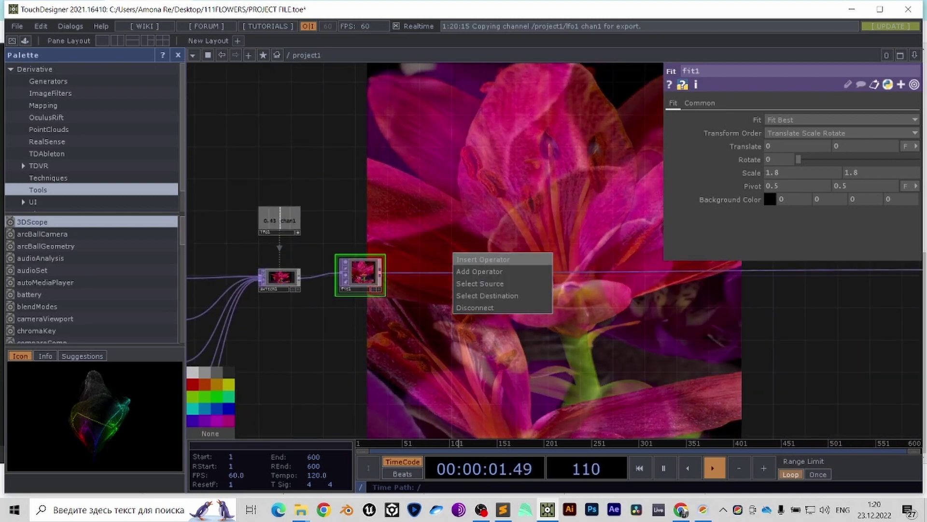
left_click(483, 259)
type("te")
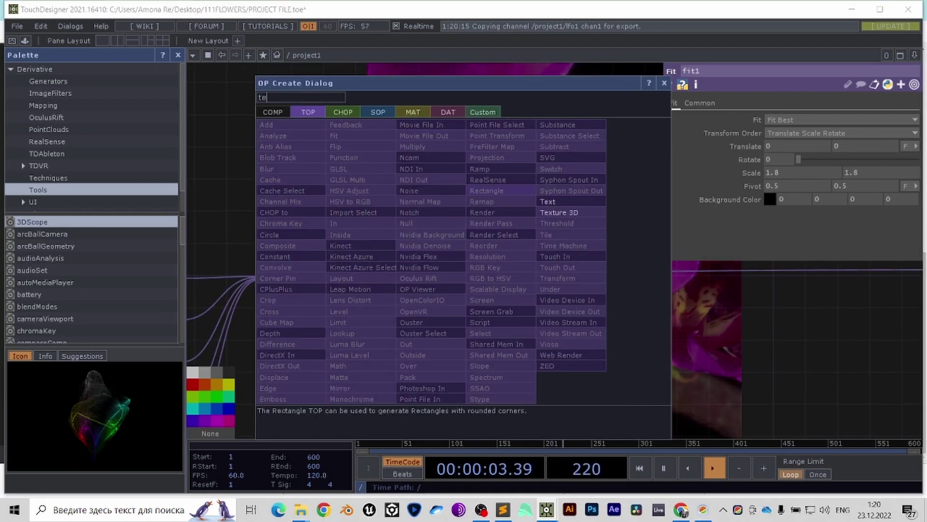
left_click(559, 212)
left_click(488, 266)
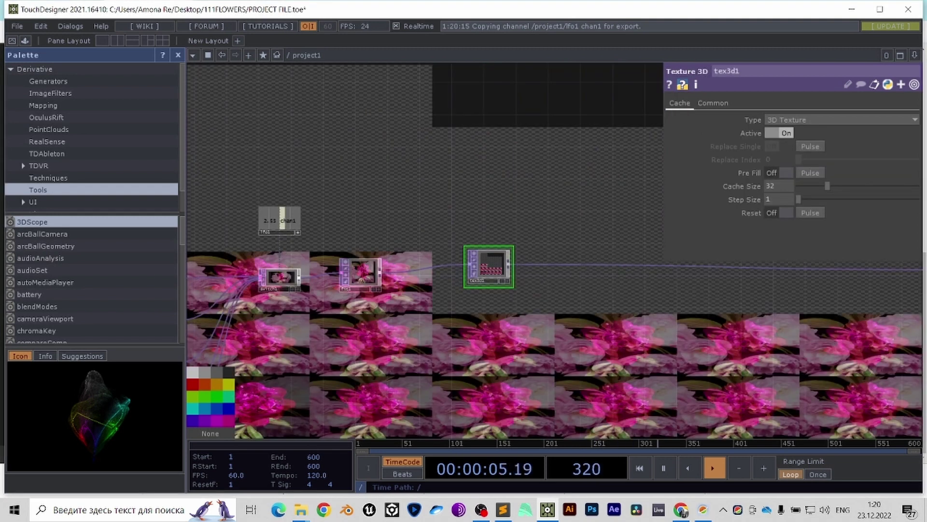
- Insert a Time Machine TOP on the wire between the Texture 3D and the Null
right_click(599, 264)
left_click(623, 261)
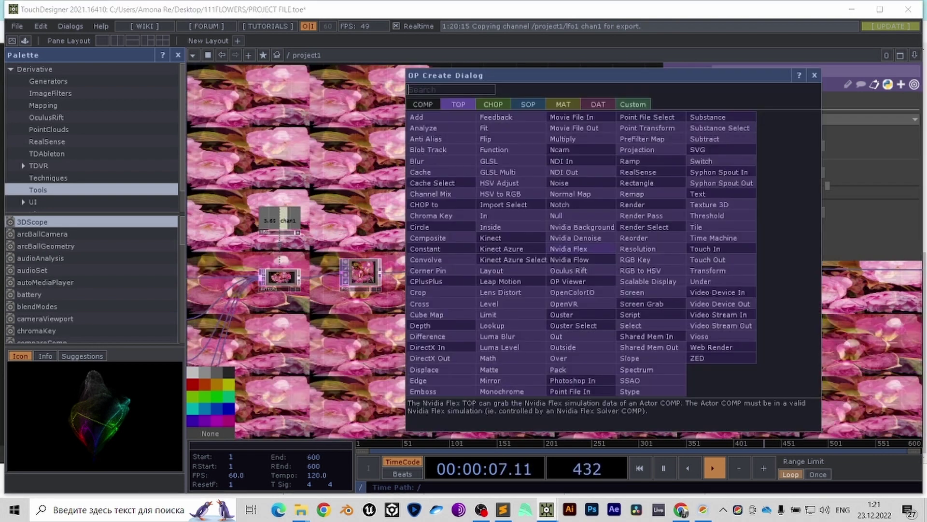
type("tim")
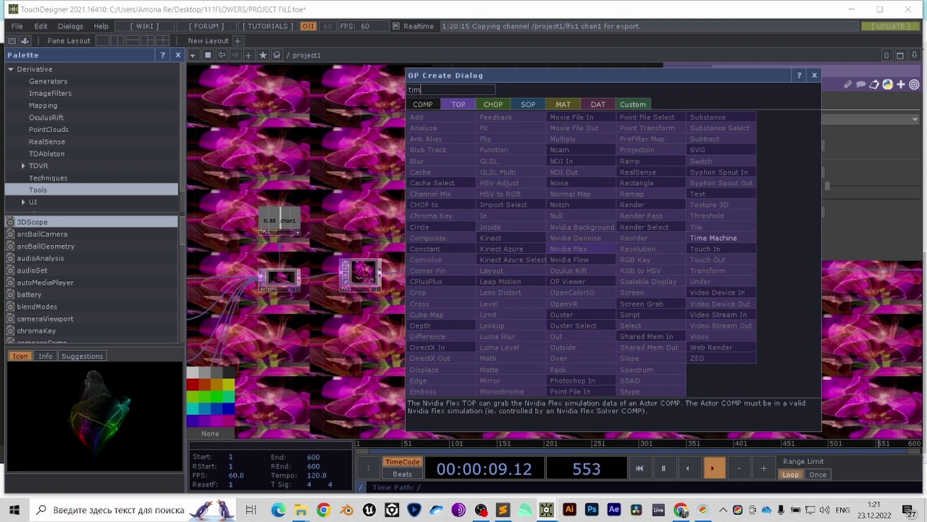
key("Return")
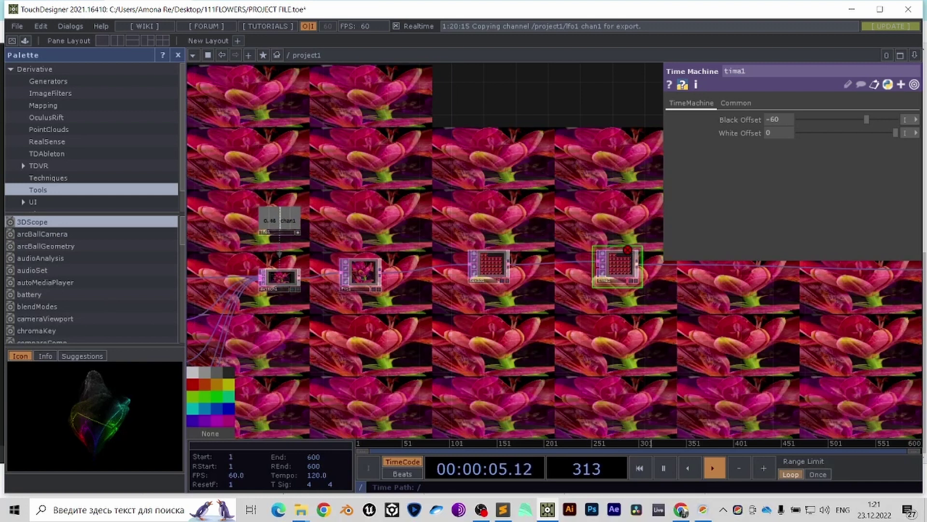
- Branch a Blur TOP off the Fit's output and place it below the Texture 3D
key("Tab")
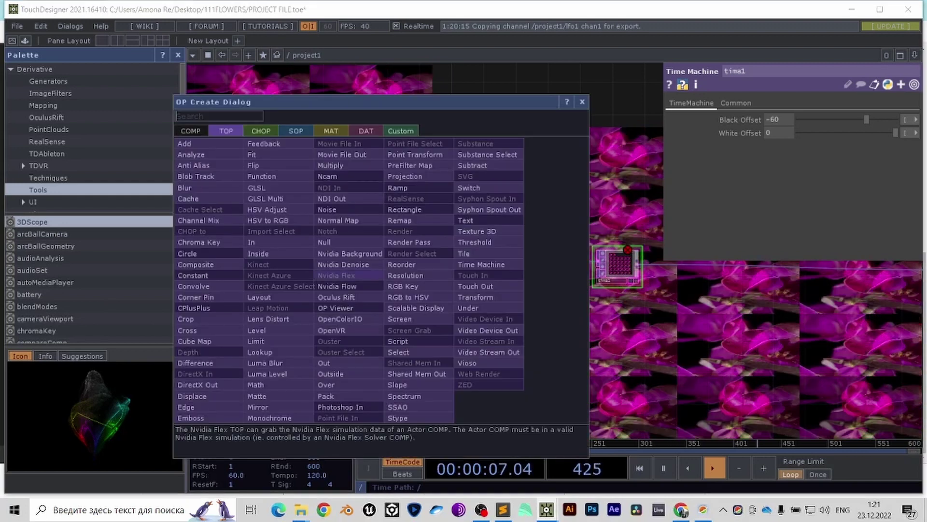
type("bl")
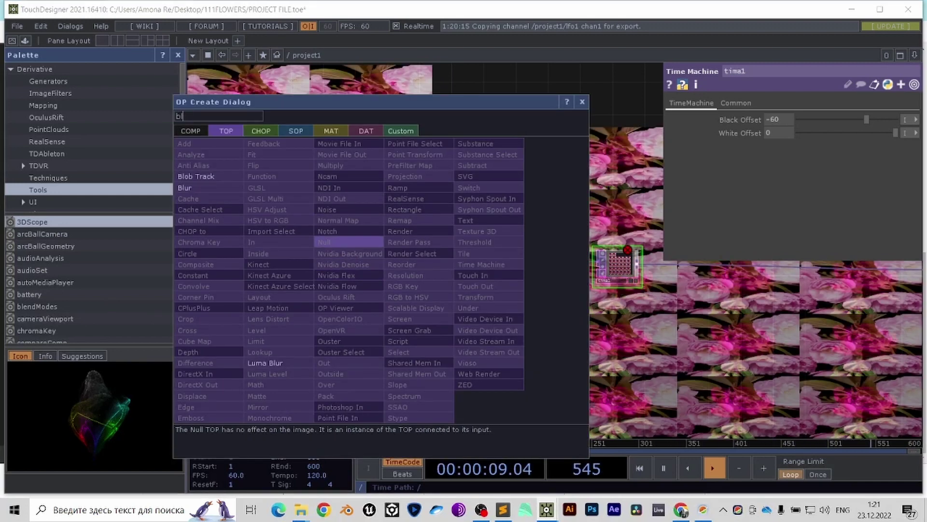
left_click(185, 188)
left_click(489, 339)
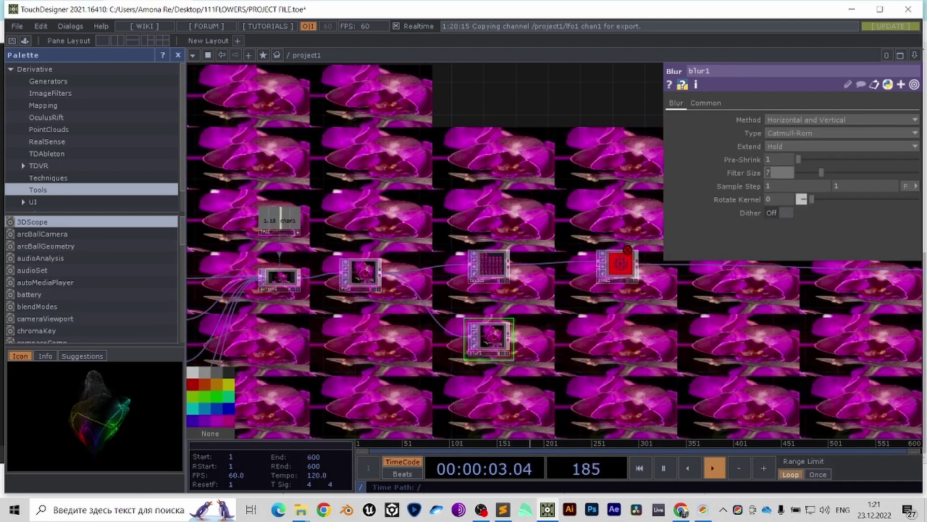
- Set the Blur's Filter Size to 32 and wire it into the Time Machine's second input
type("3")
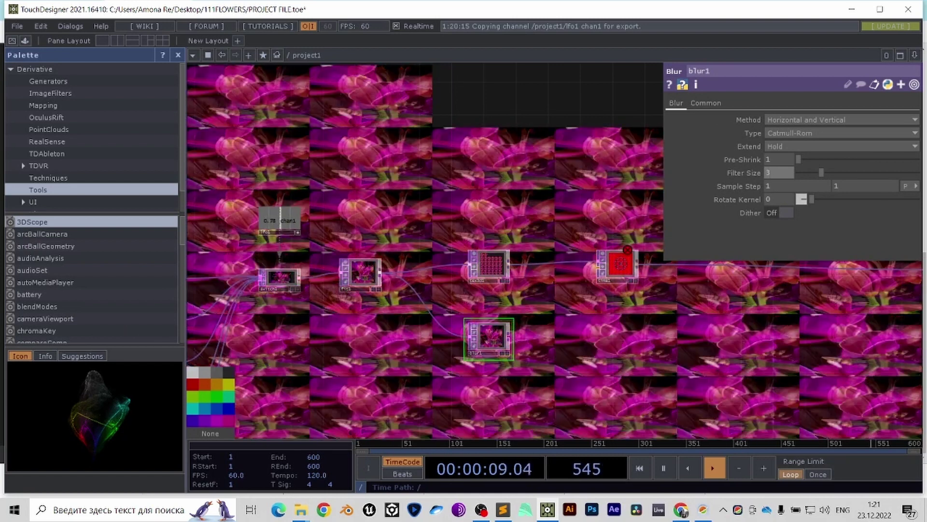
type("2")
key("Return")
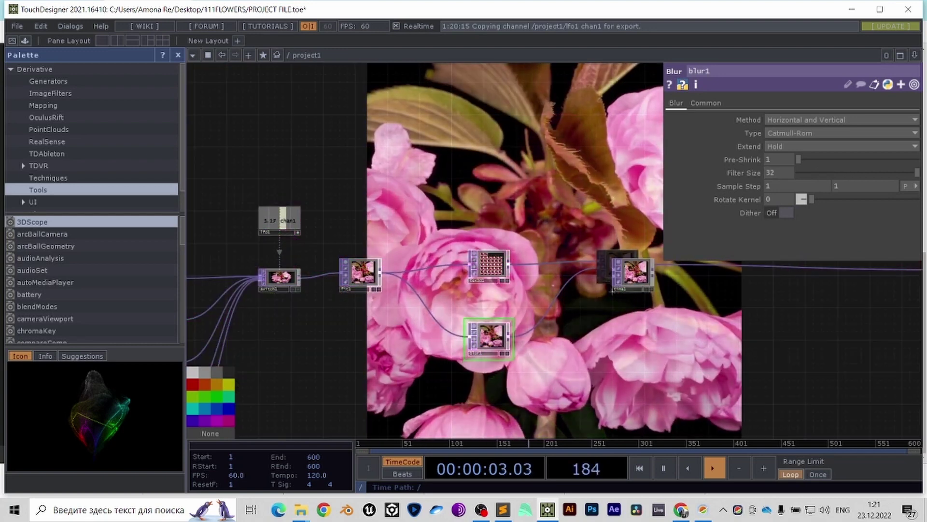
- Move the Null farther away and insert a Feedback TOP on the wire after the Time Machine
left_click_drag(782, 338, 304, 270)
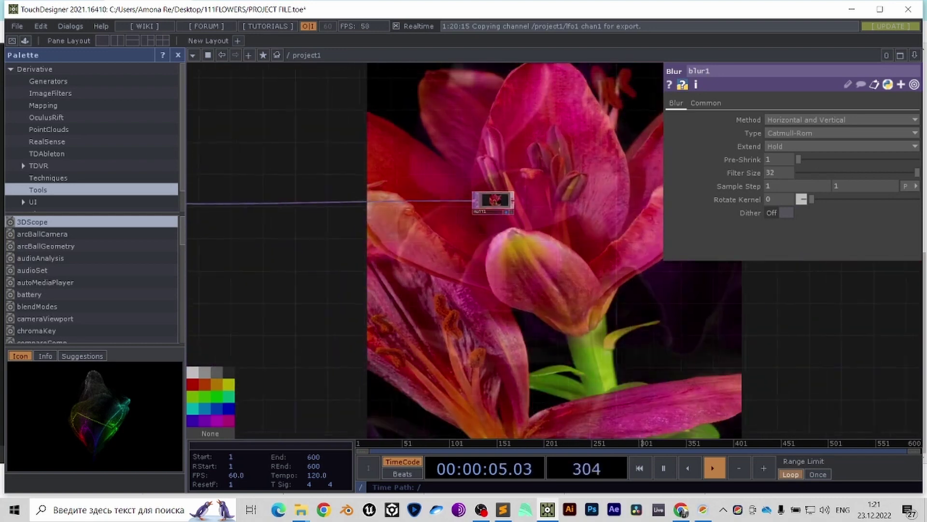
left_click_drag(309, 309, 727, 308)
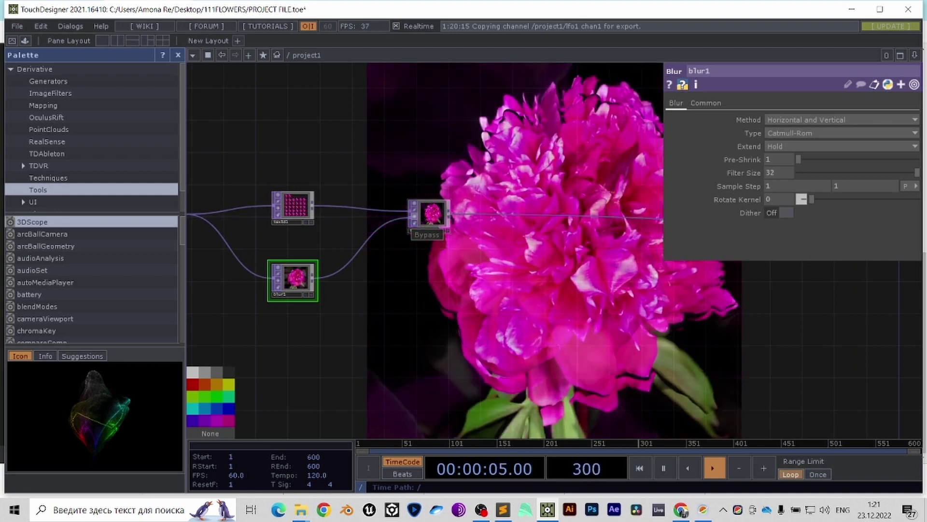
left_click_drag(483, 239, 325, 342)
right_click(383, 318)
left_click(392, 300)
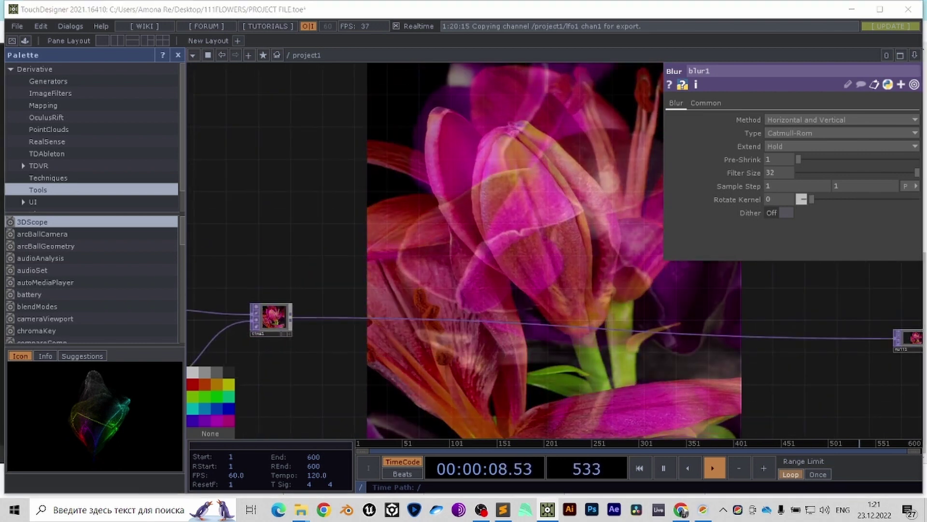
type("fe")
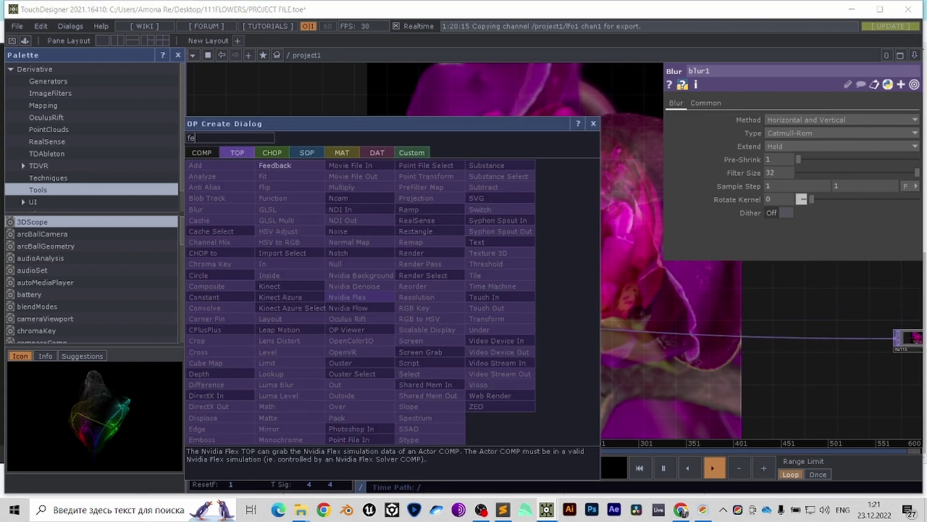
left_click(276, 165)
left_click(409, 286)
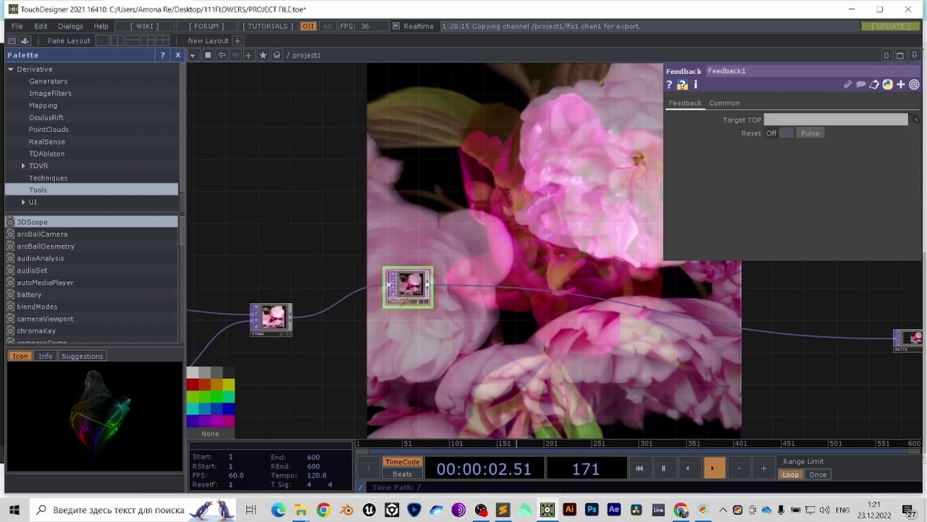
left_click_drag(409, 286, 392, 286)
scroll(555, 292, "up", 2)
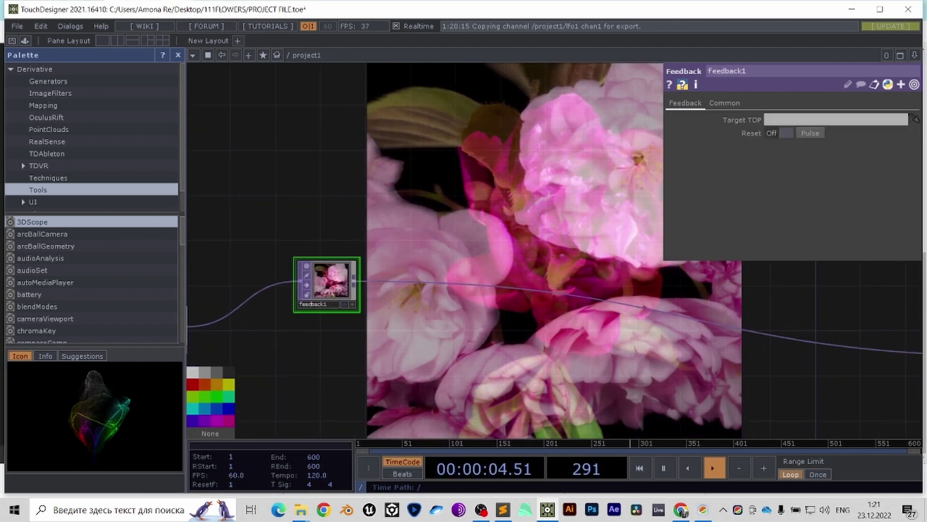
left_click_drag(555, 292, 642, 312)
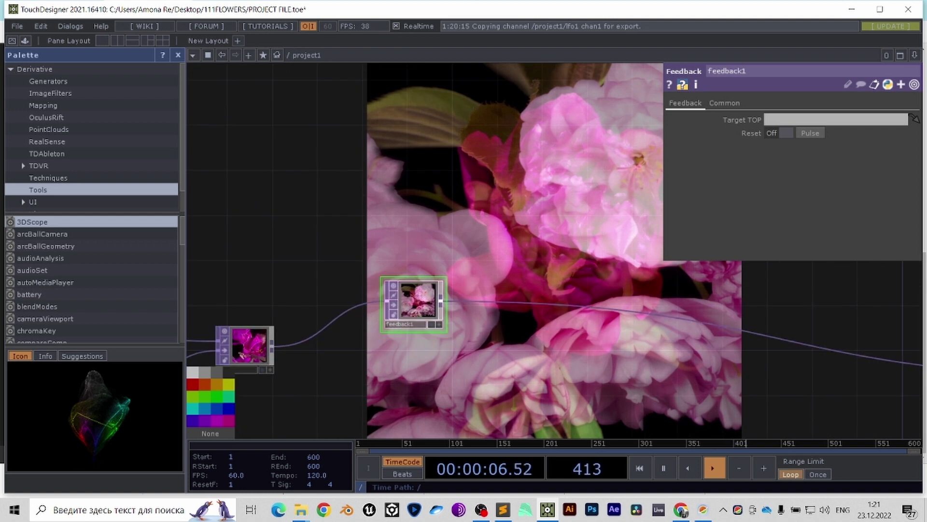
right_click(598, 307)
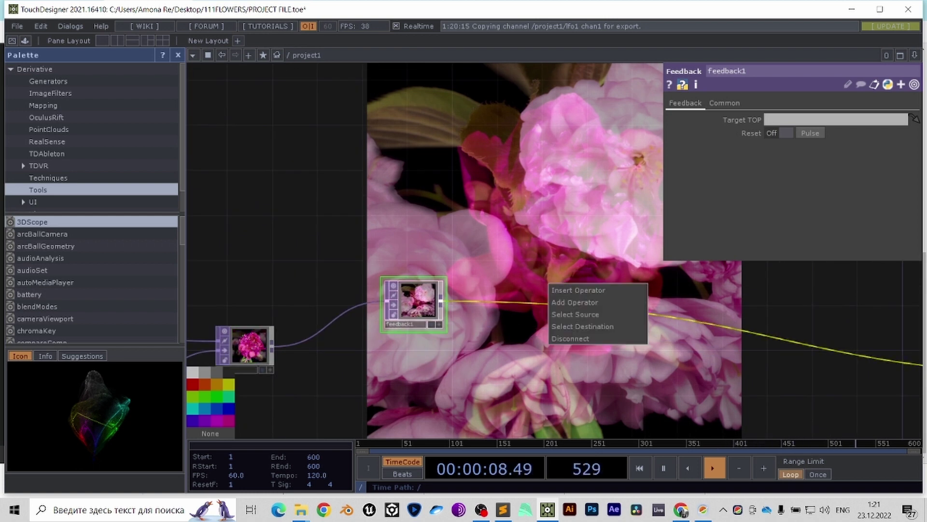
left_click(579, 290)
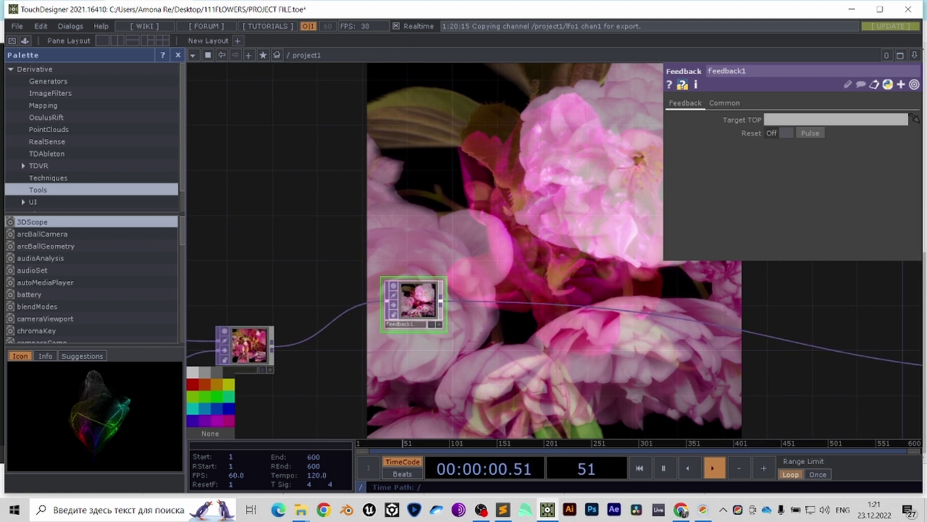
- Add a Noise TOP below the Feedback in the network
left_click_drag(416, 305, 427, 339)
left_click_drag(317, 362, 411, 150)
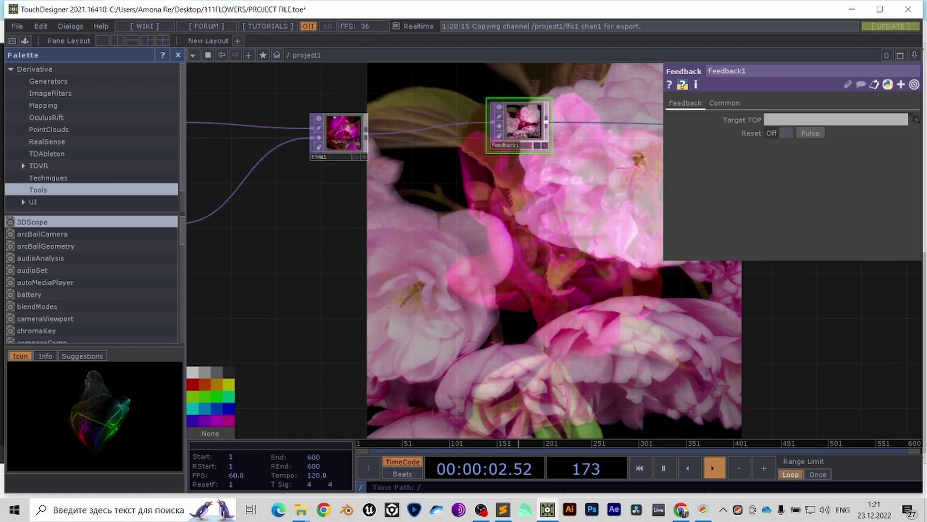
right_click(412, 149)
left_click(437, 141)
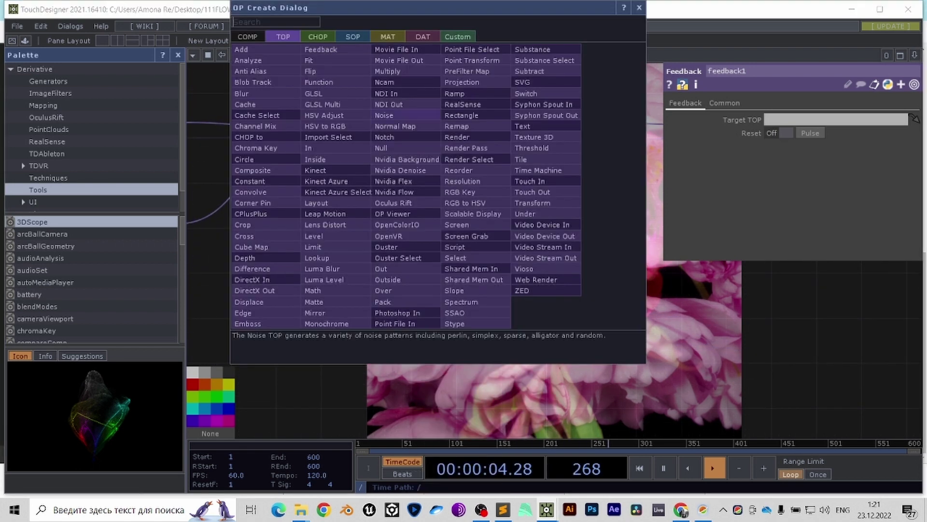
type("no")
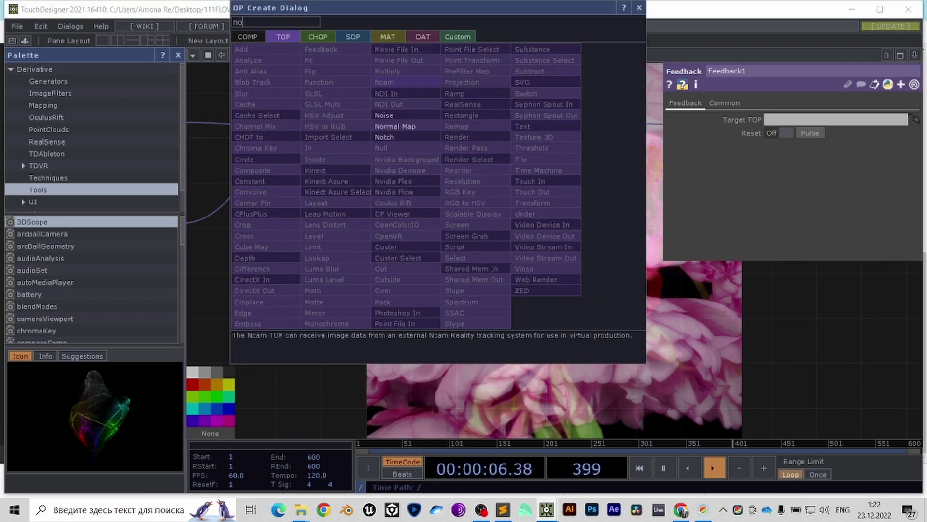
left_click(385, 115)
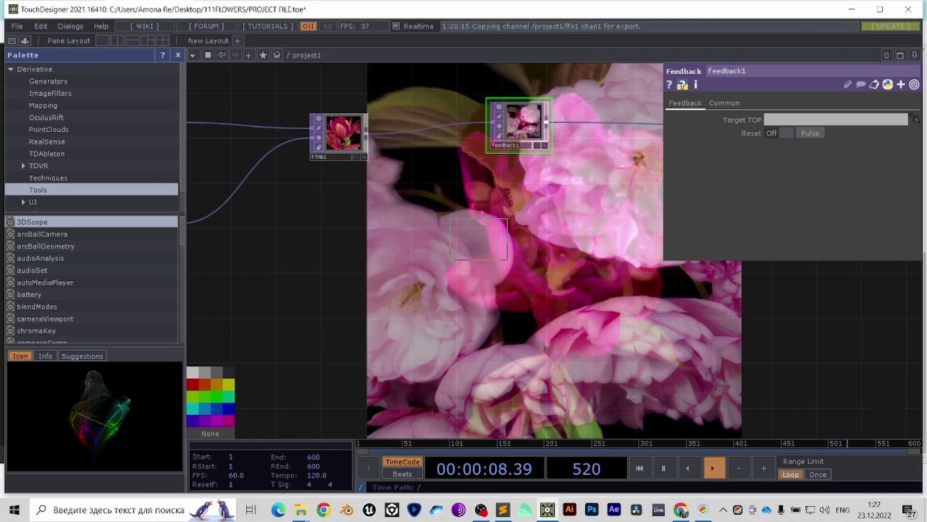
left_click(475, 238)
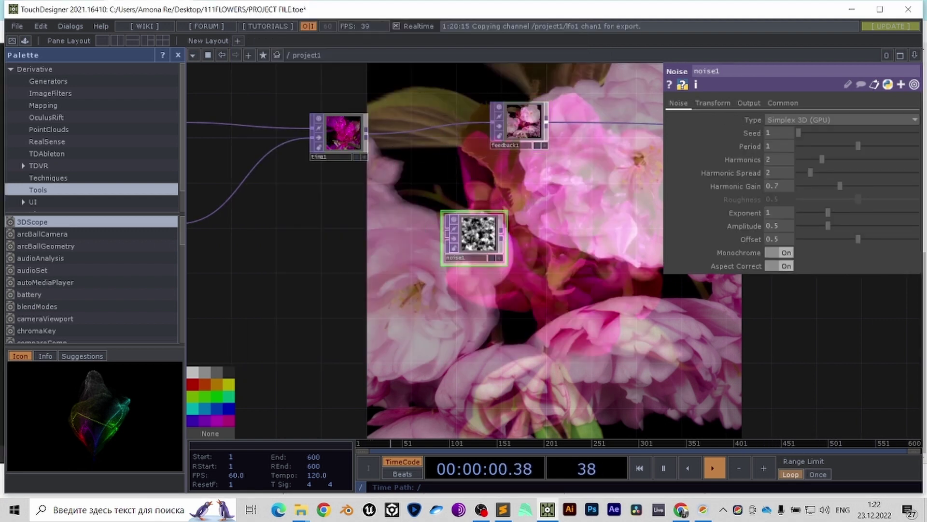
- Set the Noise's resolution to 1080 by 1080
left_click(783, 104)
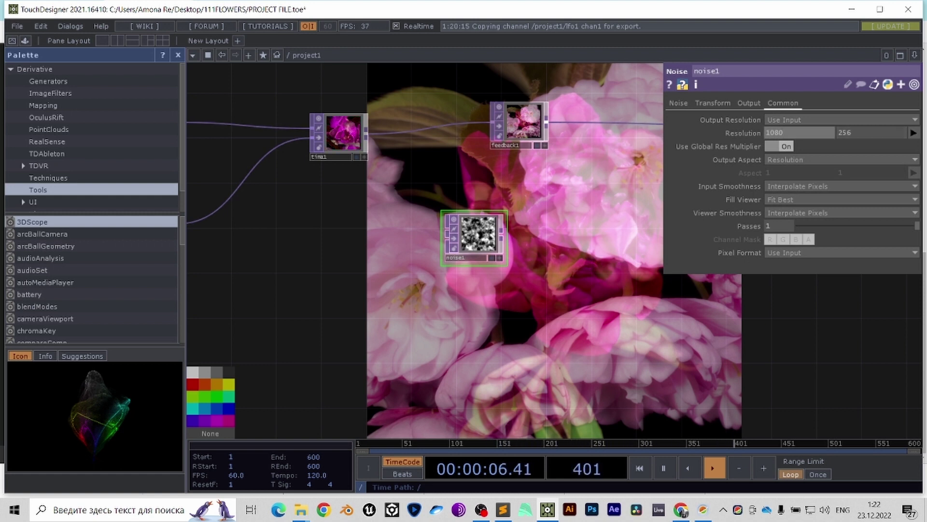
key("Tab")
type("1")
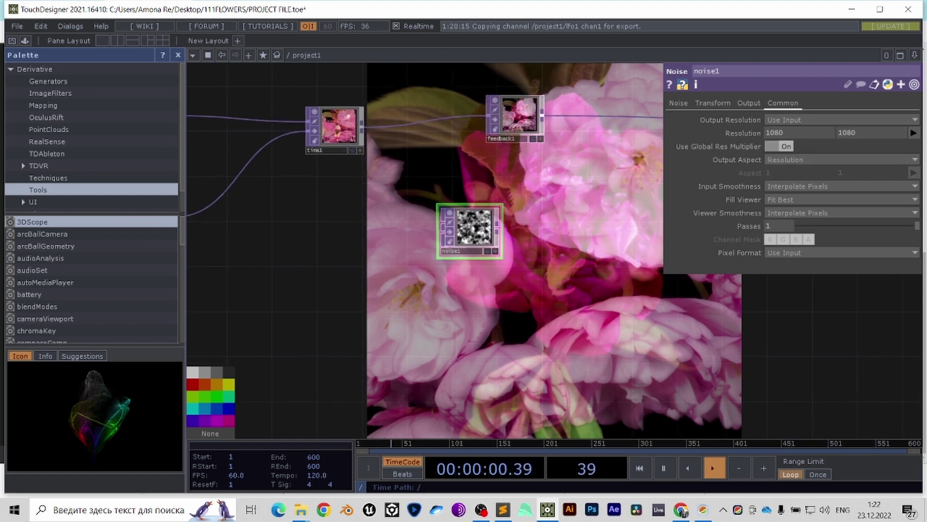
- Move the Noise farther below the Feedback, duplicate it and place the copy directly beneath the original
left_click_drag(469, 231, 446, 288)
key("ctrl+c")
key("ctrl+v")
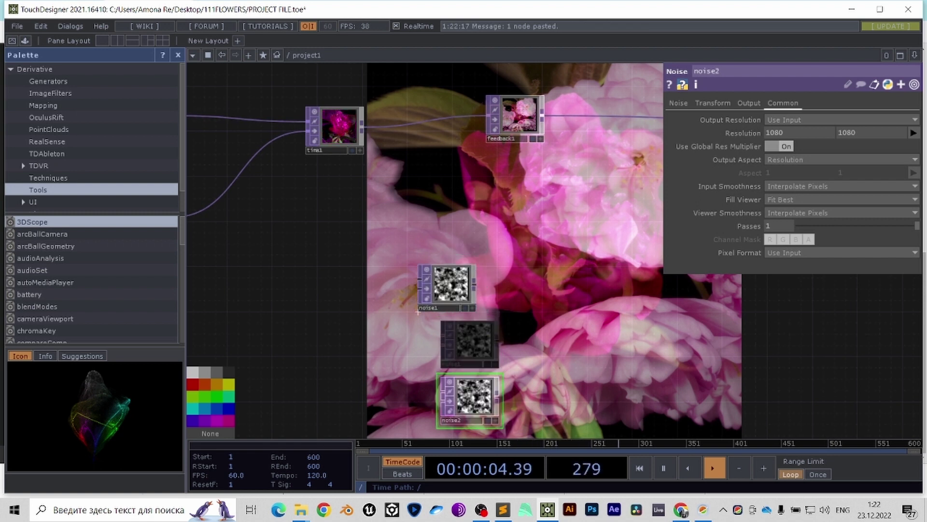
left_click_drag(470, 400, 447, 366)
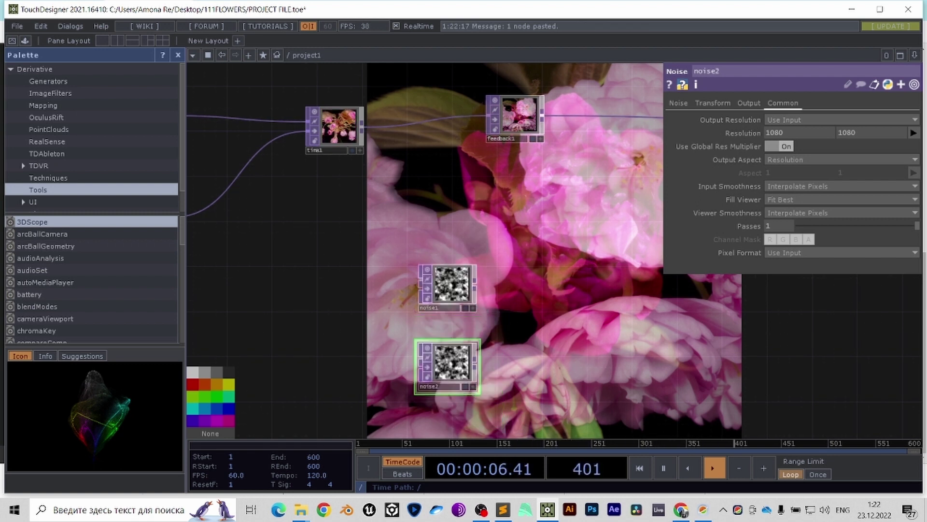
left_click_drag(512, 333, 484, 353)
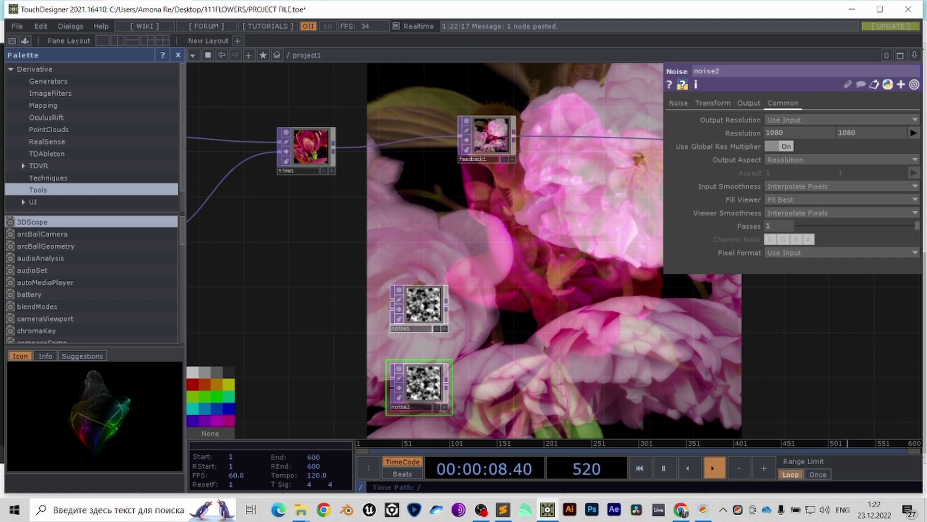
- Set the Harmonics of the upper Noise to 0
left_click(486, 137)
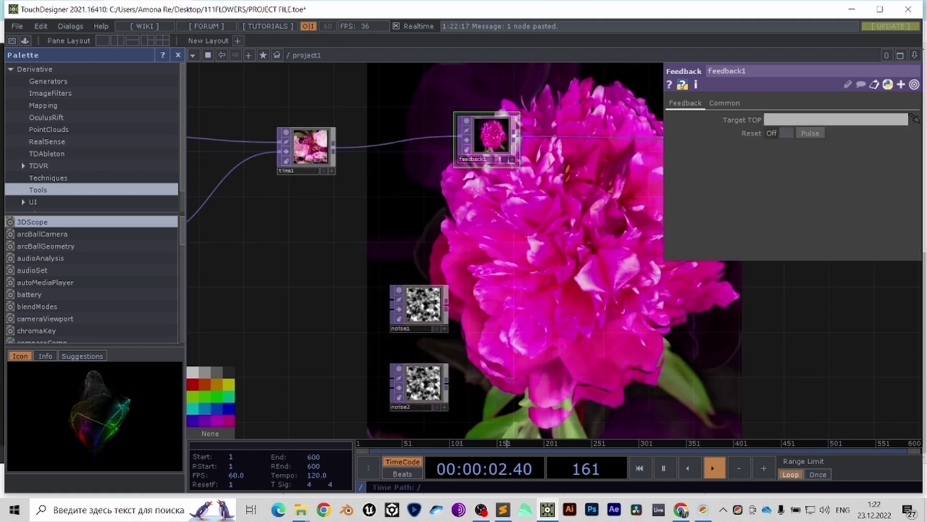
left_click_drag(577, 209, 481, 138)
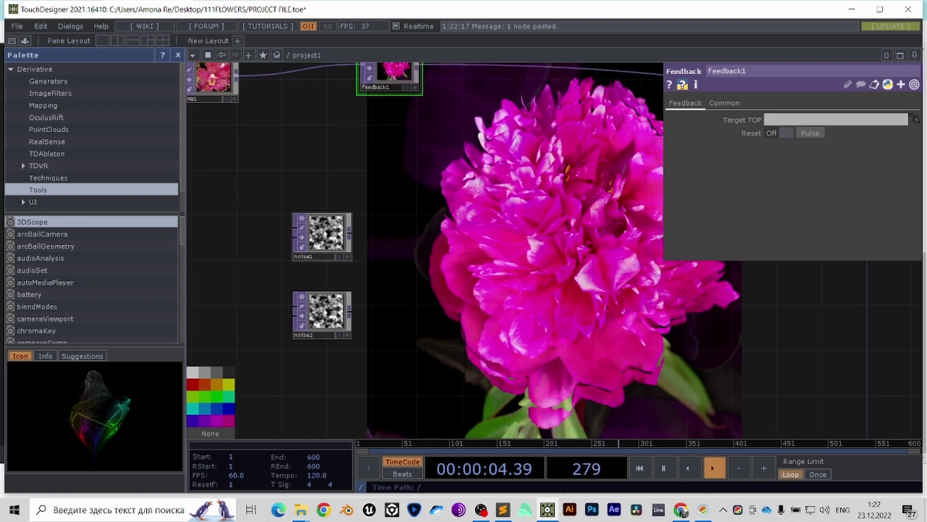
left_click(325, 234)
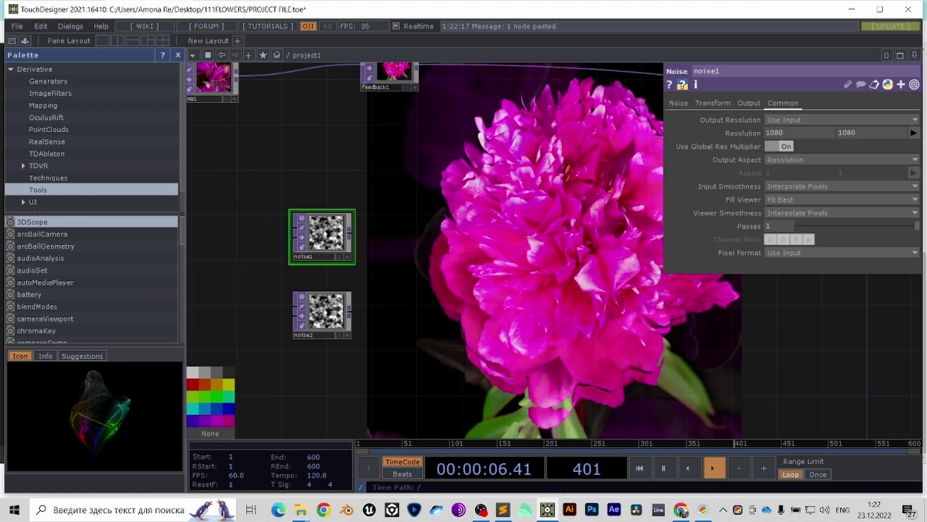
left_click(679, 103)
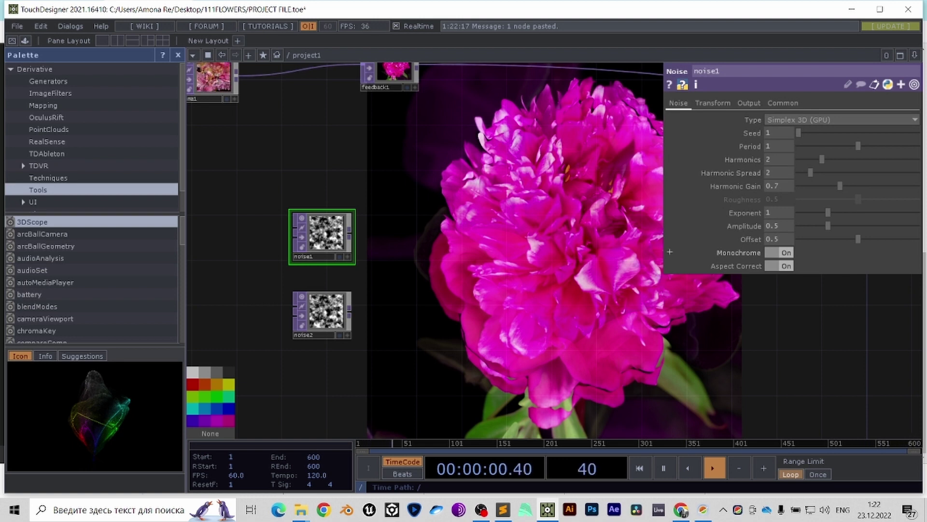
left_click(778, 160)
type("0")
left_click_drag(623, 174, 620, 174)
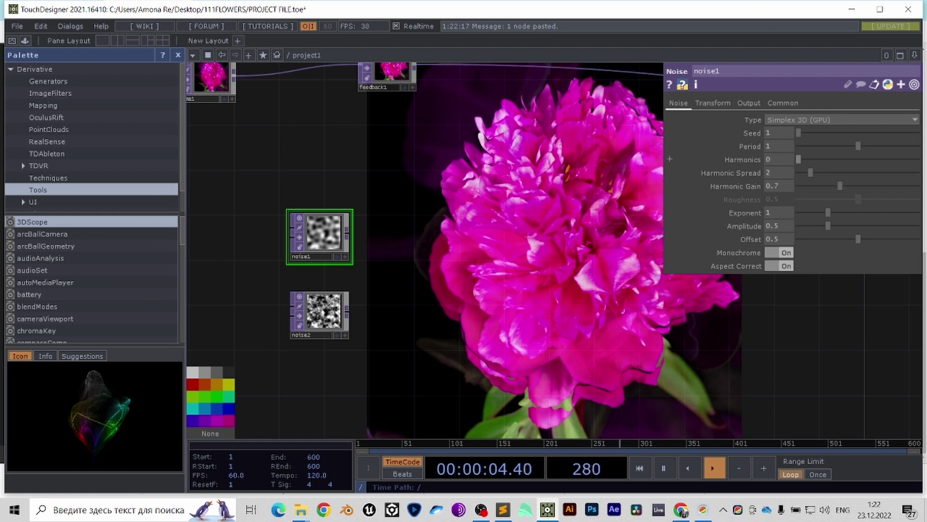
- Set the lower Noise's Period to 2 and its Harmonics to 0
left_click(319, 312)
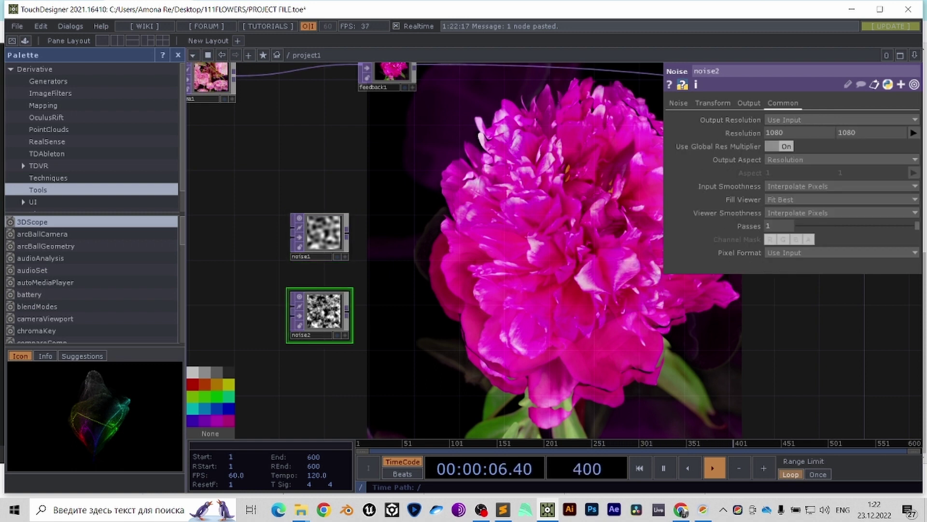
left_click(678, 103)
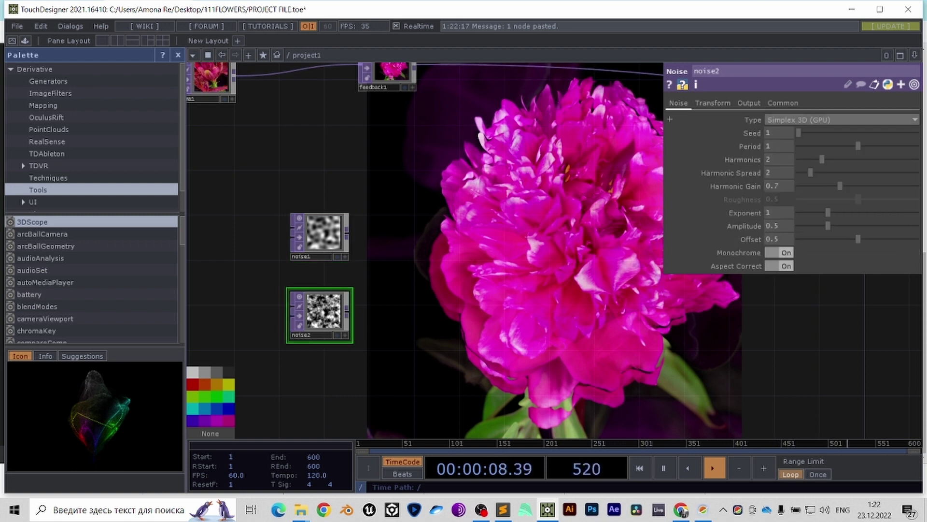
left_click(769, 146)
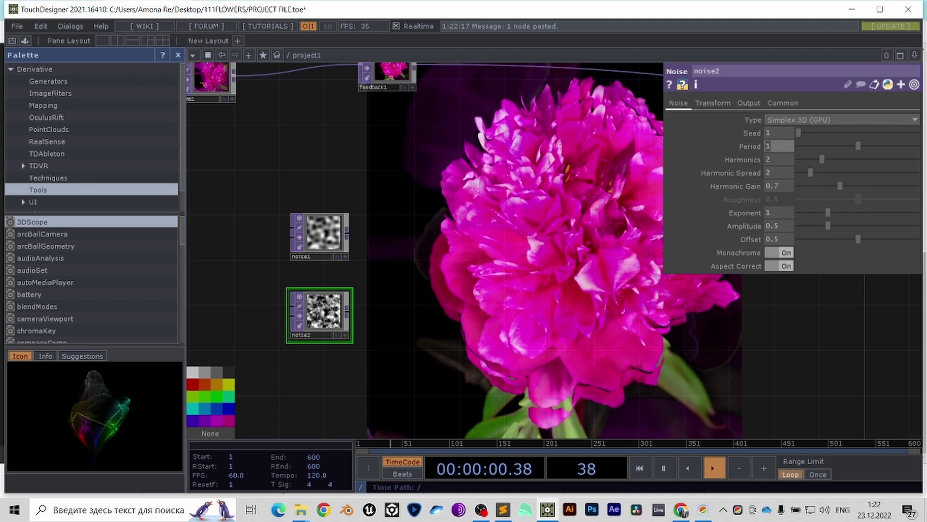
key("BackSpace")
type("2")
key("Return")
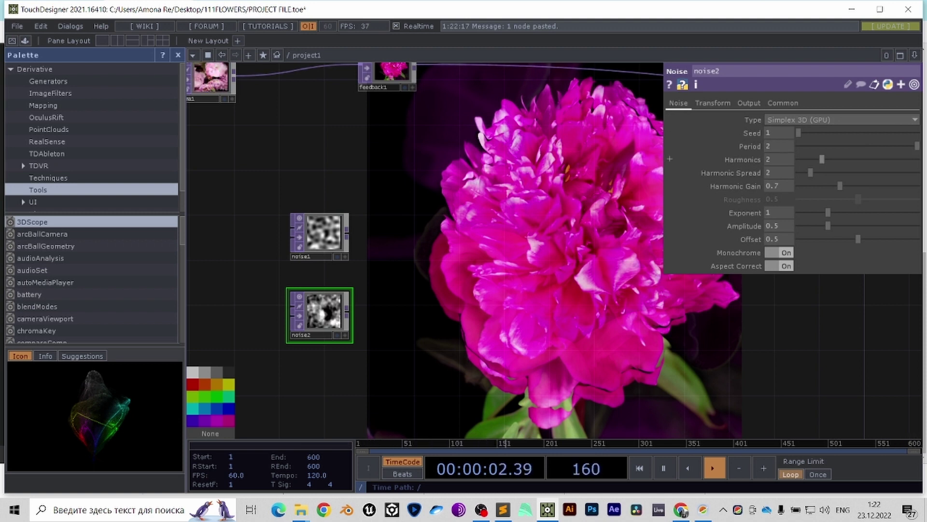
left_click(772, 159)
key("BackSpace")
type("0")
key("Return")
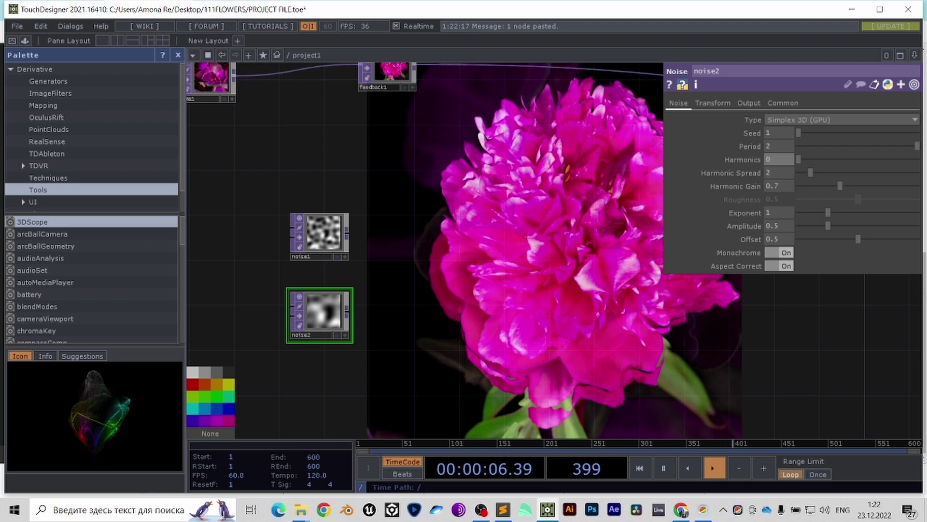
- Try lower Harmonic Gain values on the lower Noise, then set it to 2
left_click(730, 173)
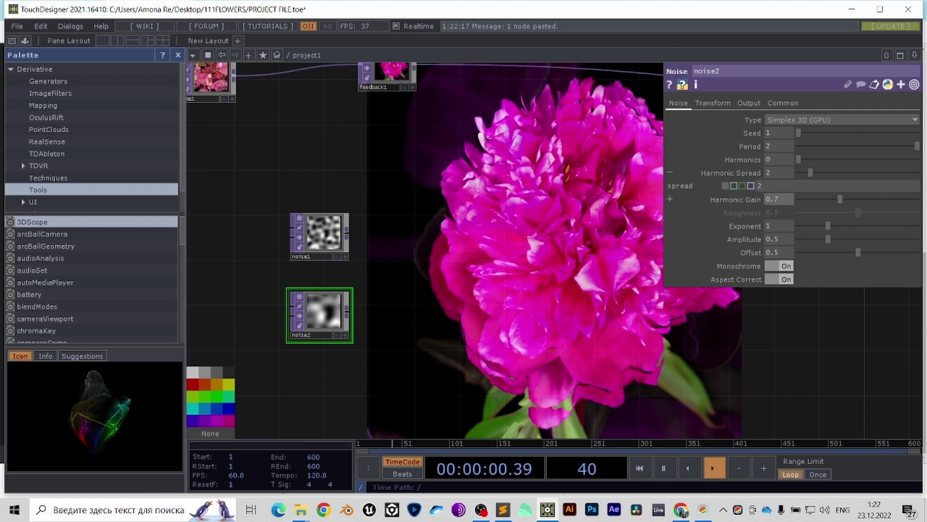
left_click_drag(782, 199, 753, 199)
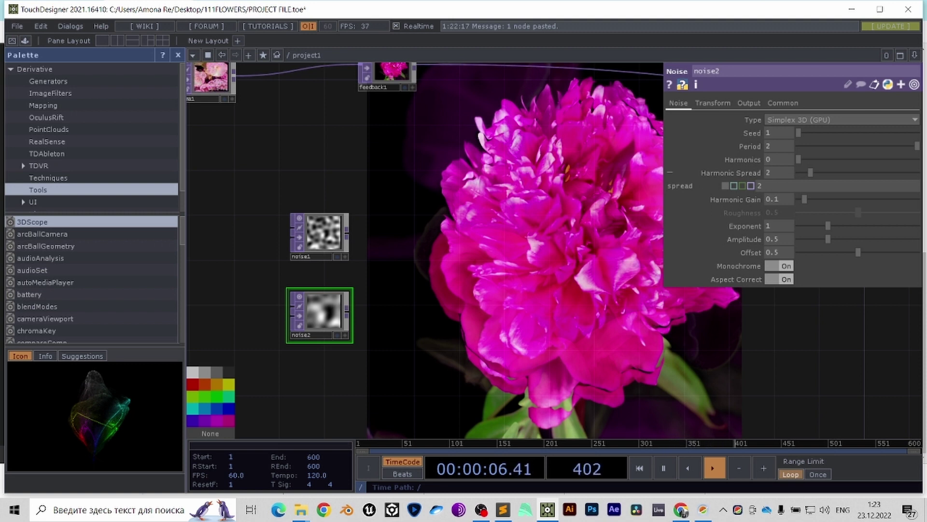
key("ctrl+z")
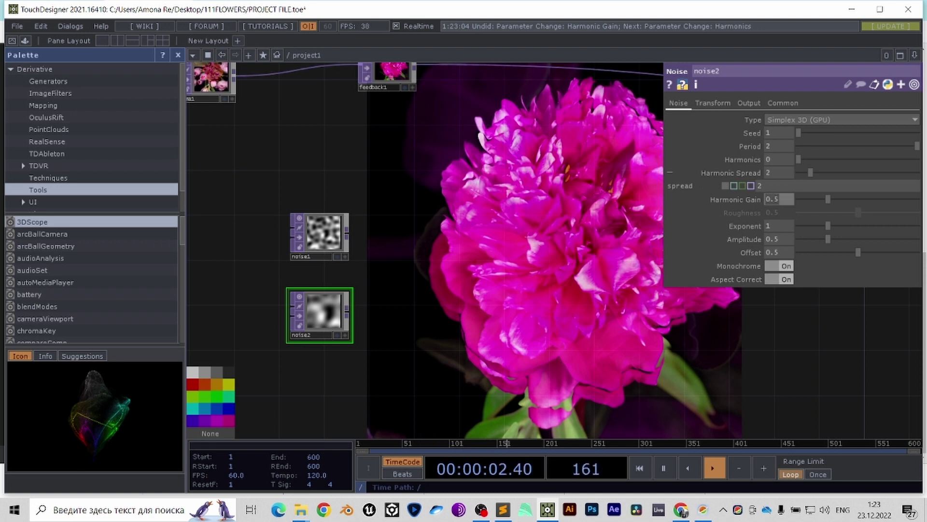
key("Return")
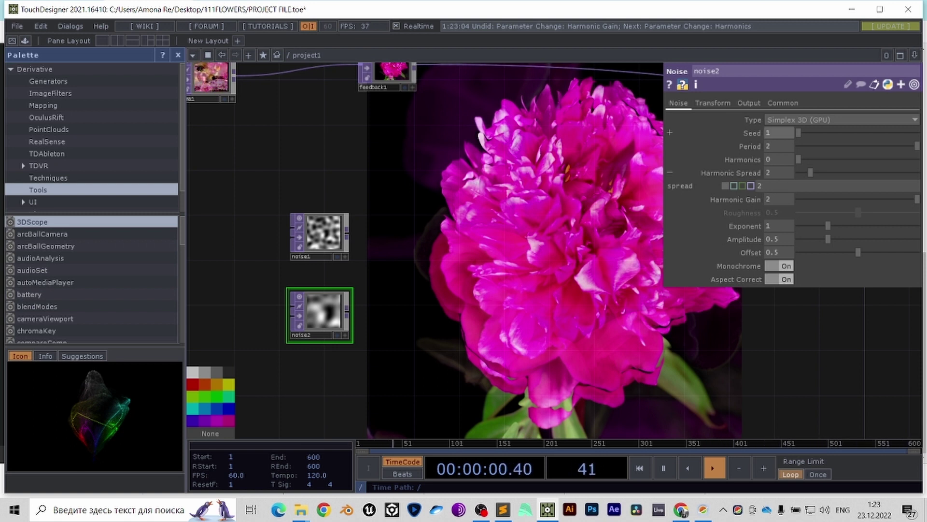
- Animate the lower Noise by entering the expression absTime.seconds*.2 for its Z translation
left_click(713, 102)
left_click(894, 146)
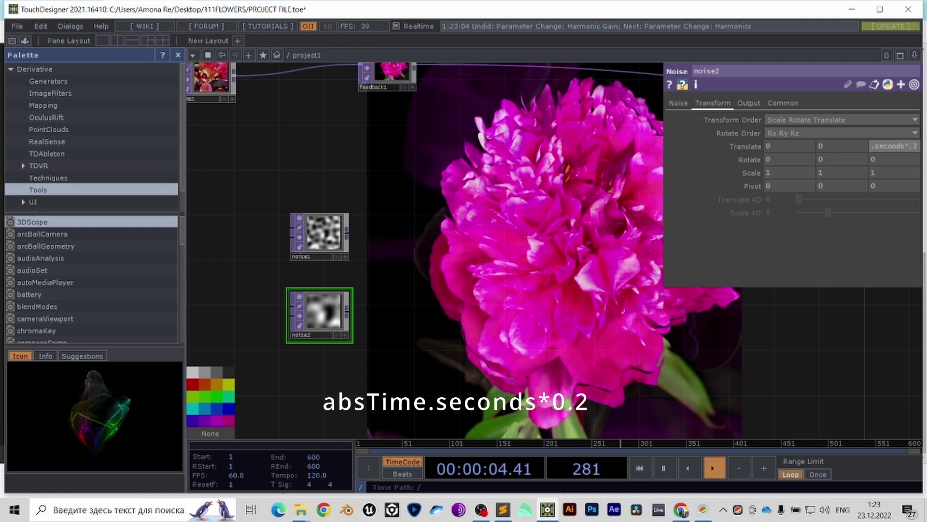
scroll(269, 323, "up", 5)
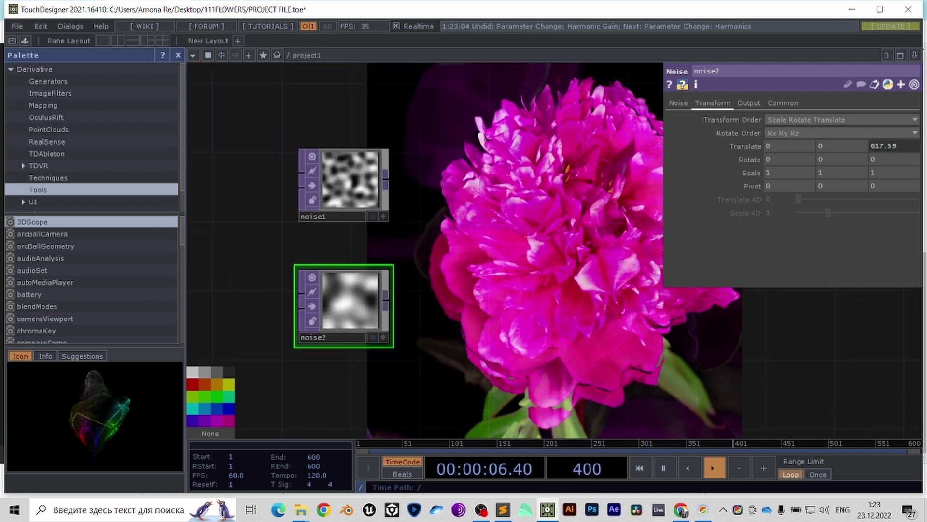
scroll(438, 370, "down", 5)
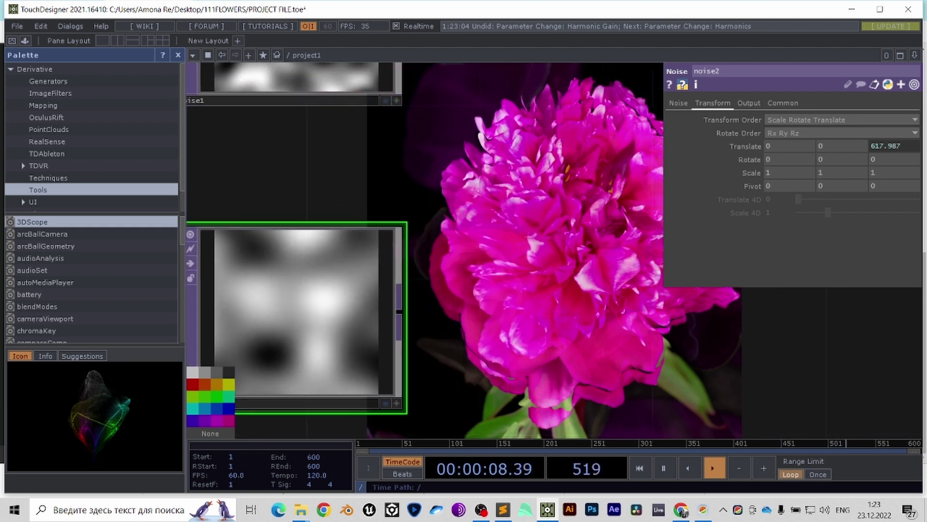
- Add a Reorder TOP after the upper Noise and wire the lower Noise into its second input
key("Tab")
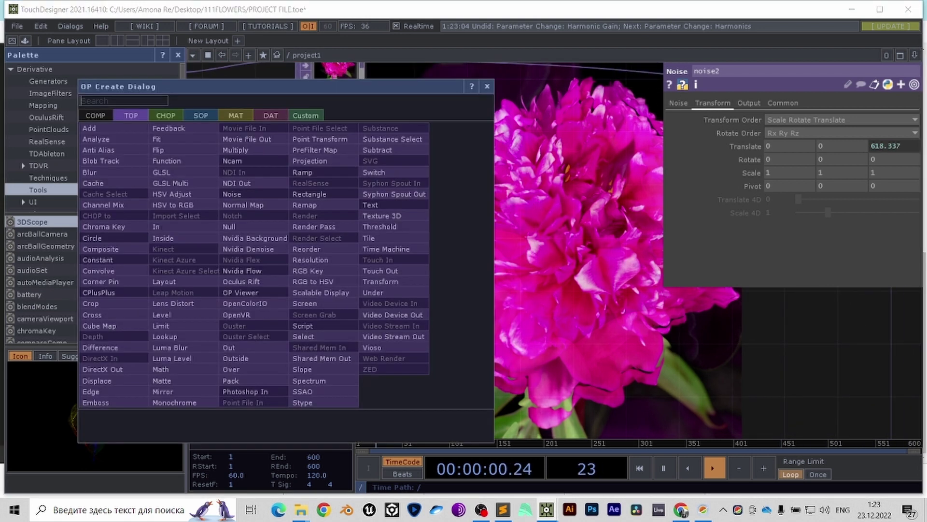
type("re")
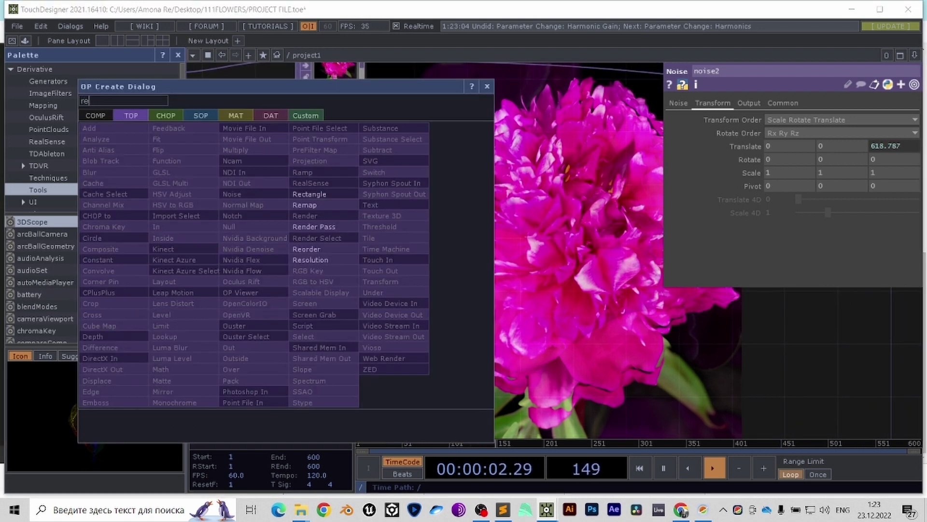
left_click(306, 249)
left_click(430, 254)
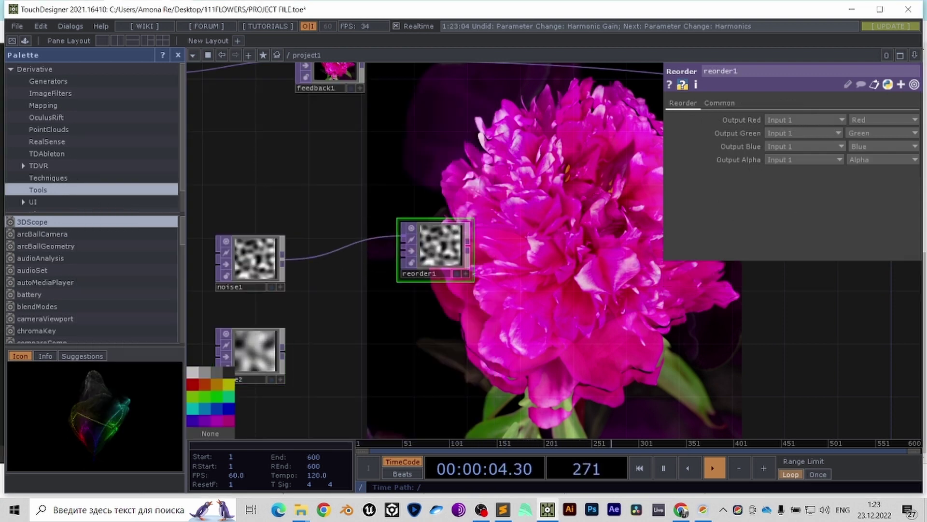
left_click_drag(430, 253, 490, 212)
left_click_drag(302, 280, 460, 196)
scroll(604, 155, "up", 3)
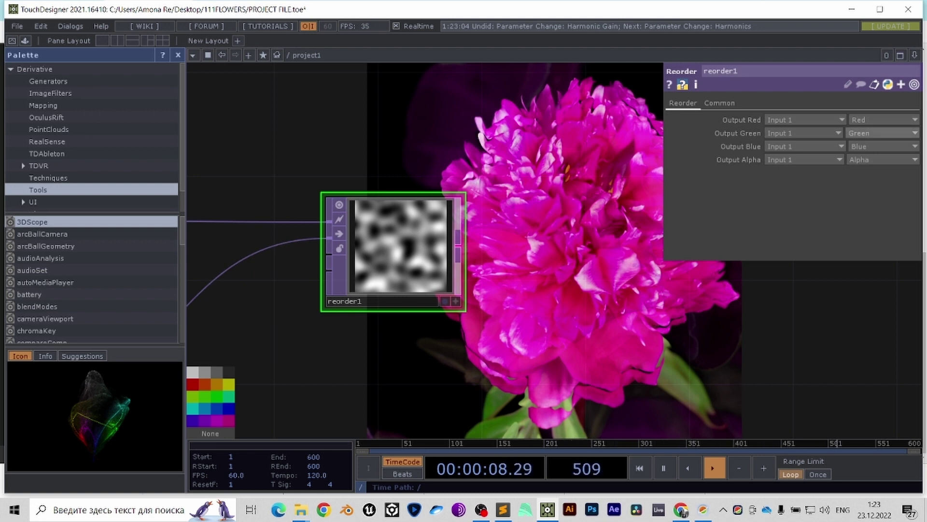
- Set the Reorder's Output Red channel to Zero and its Output Green channel to Blue
left_click(881, 133)
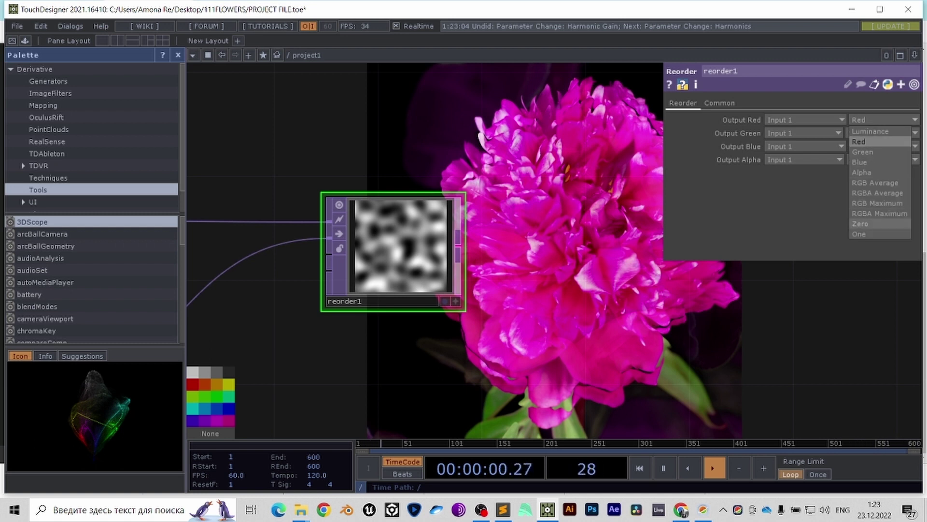
left_click(860, 224)
left_click(882, 132)
left_click(859, 175)
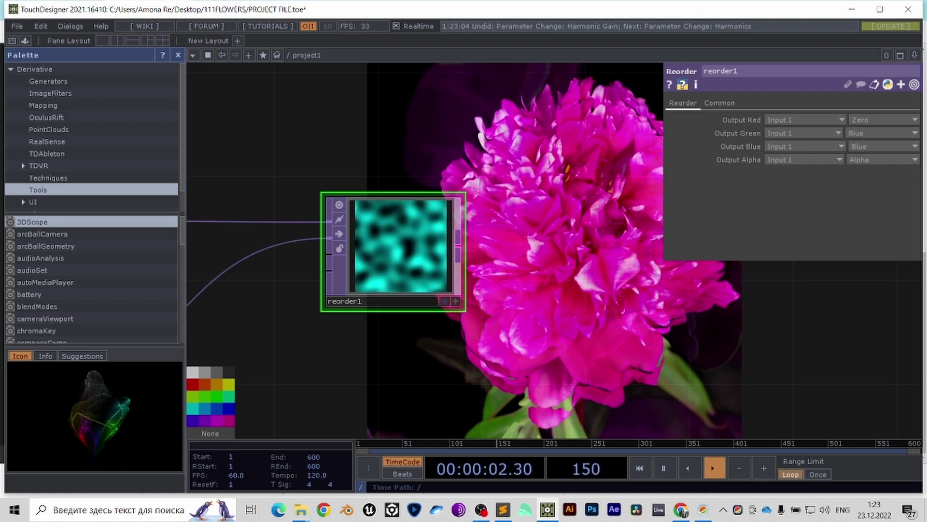
left_click_drag(290, 348, 335, 304)
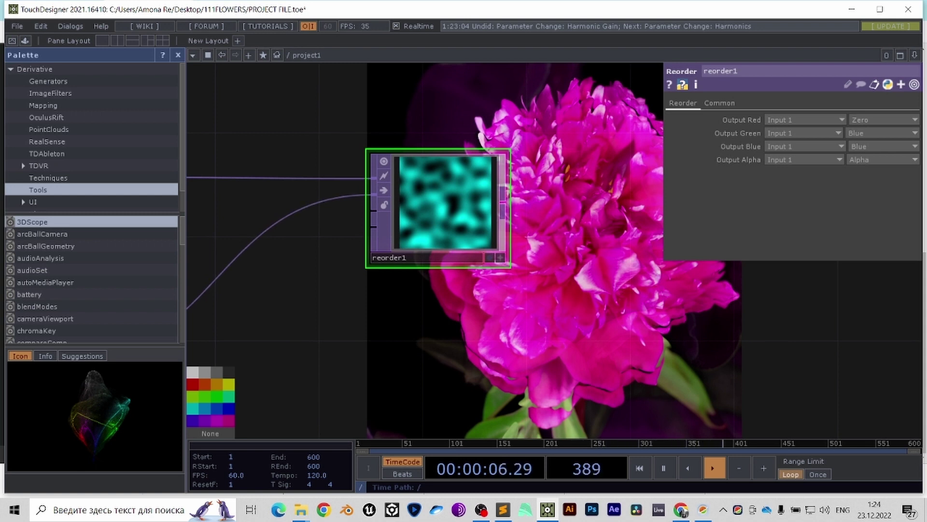
scroll(508, 265, "down", 3)
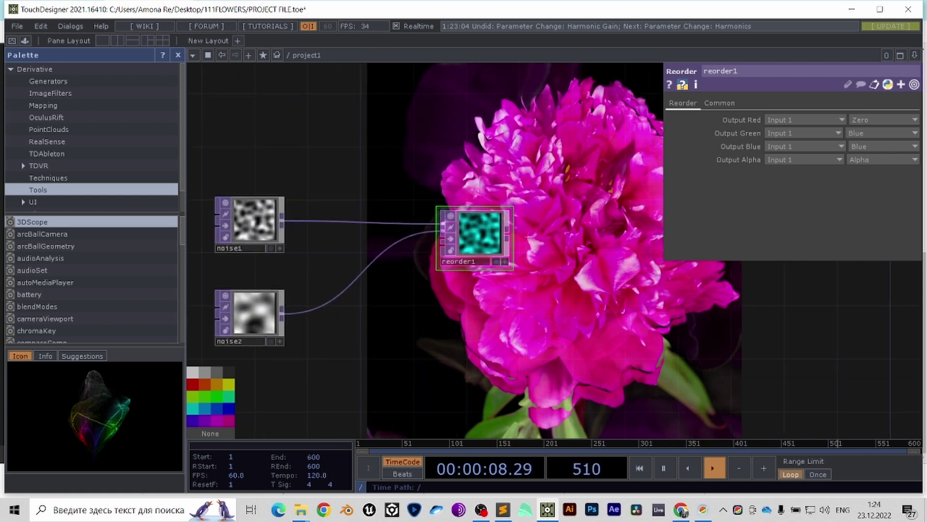
- Insert a Displace TOP on the connection between the Feedback and the last node of the network
scroll(507, 266, "down", 3)
left_click_drag(507, 271, 497, 387)
left_click_drag(405, 254, 391, 206)
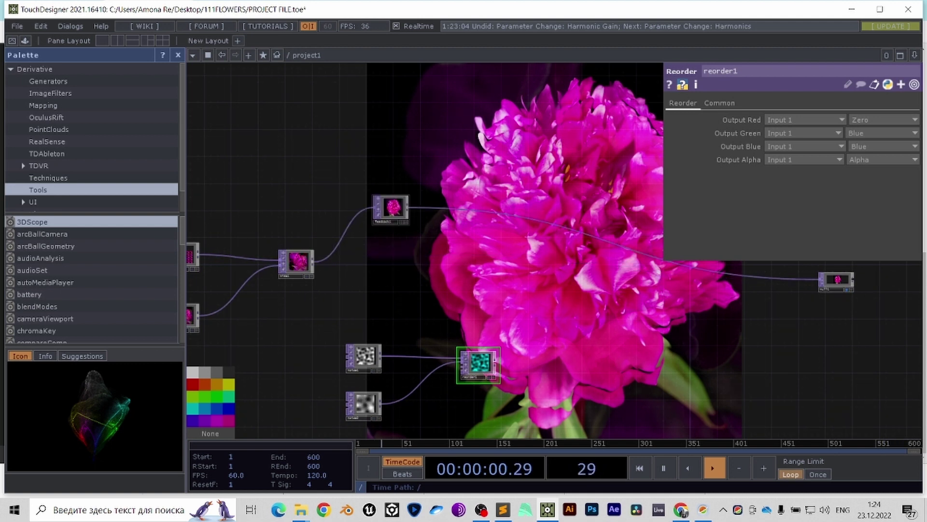
right_click(482, 211)
left_click(485, 195)
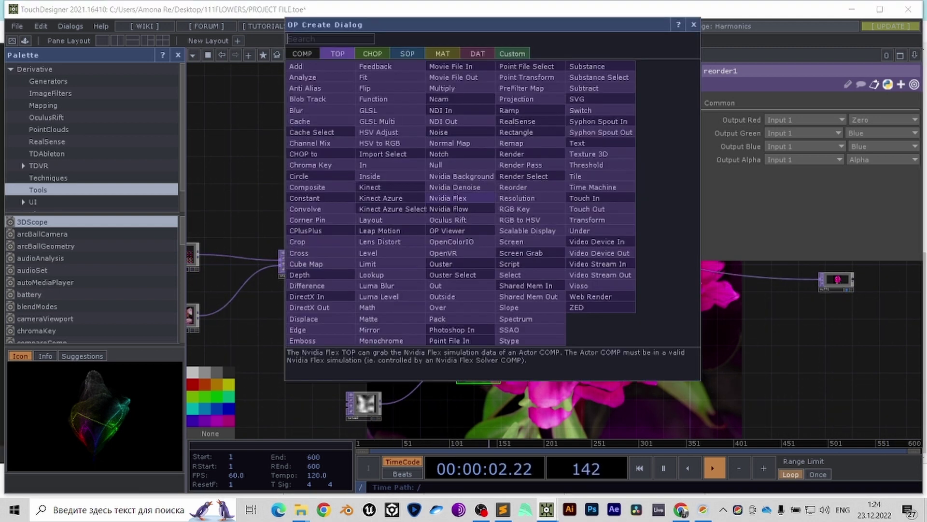
type("dis")
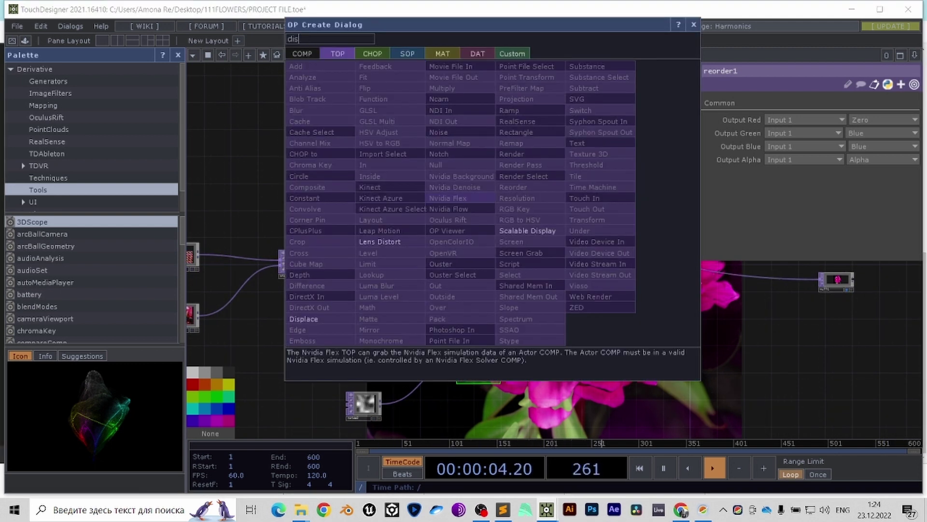
key("BackSpace")
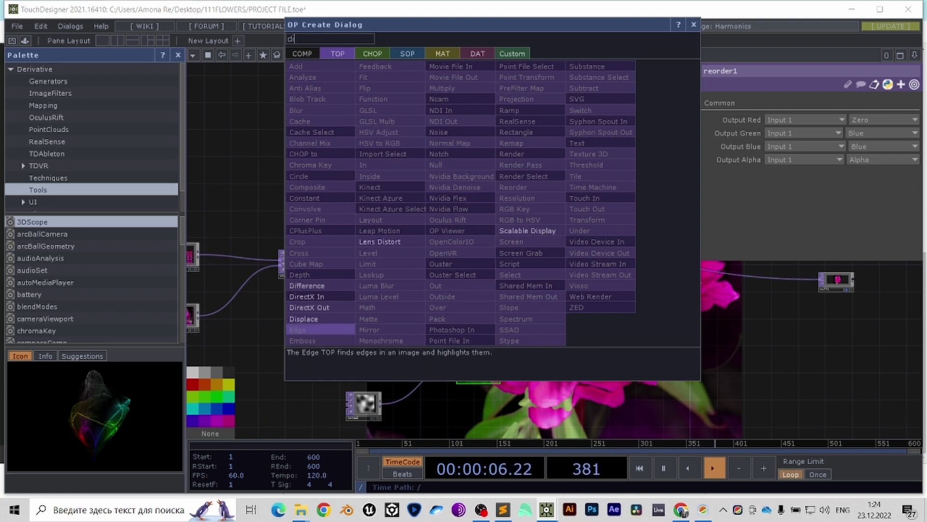
left_click(303, 319)
left_click(486, 208)
- Set both Displace Weight values of the Displace TOP to 0.001 and place the node above the Feedback's row
scroll(482, 208, "up", 3)
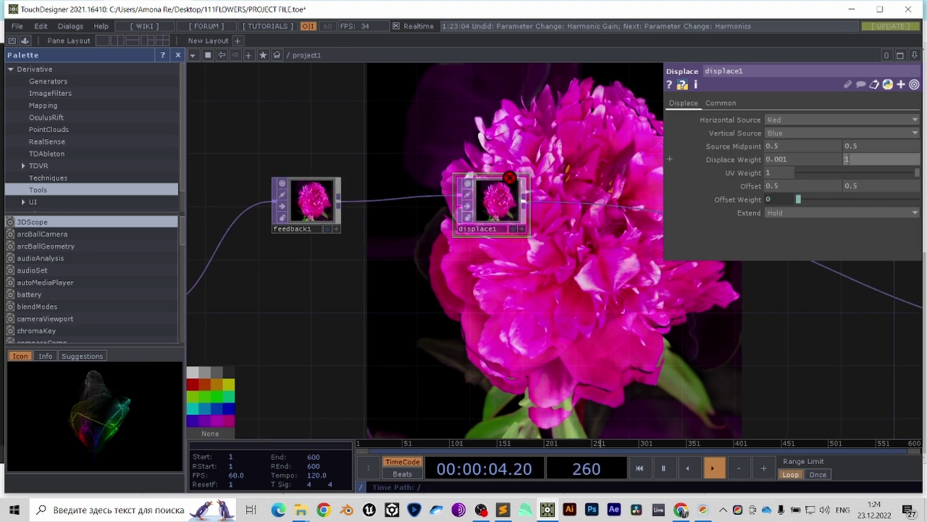
type("0")
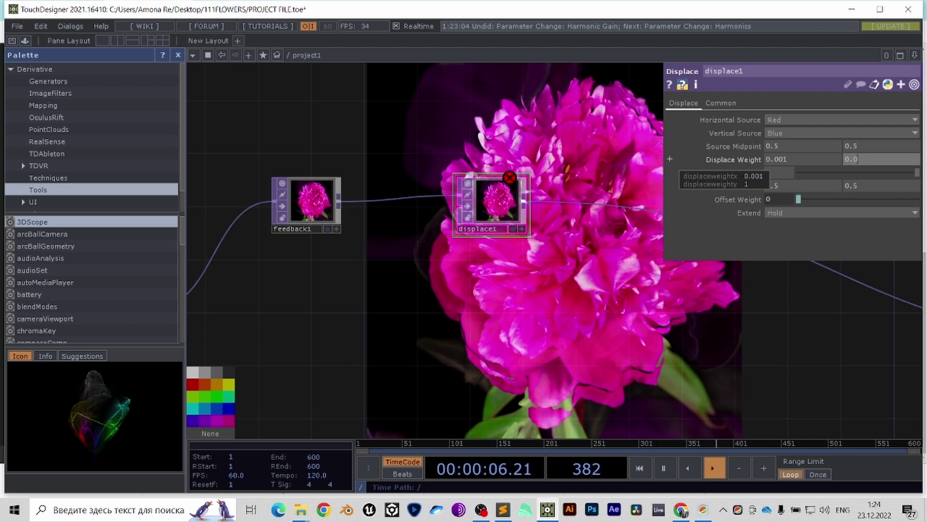
left_click_drag(497, 200, 495, 121)
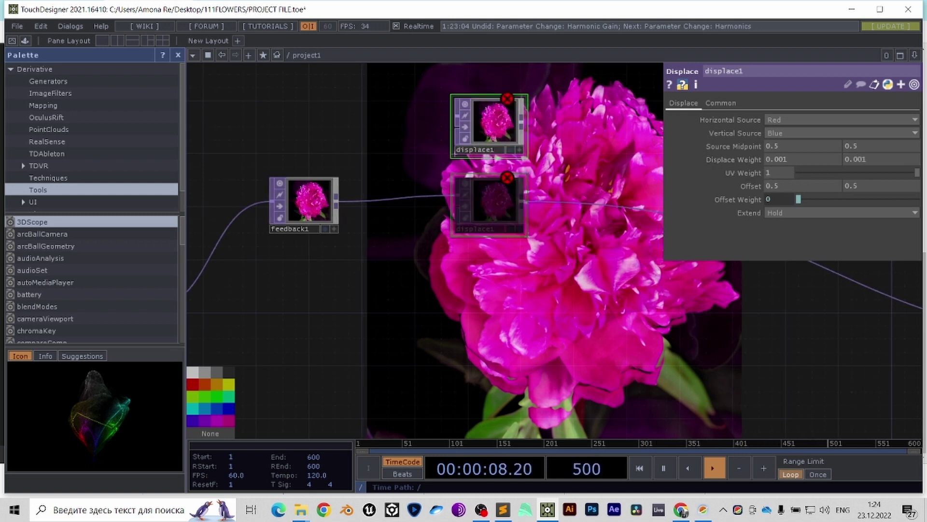
left_click_drag(411, 232, 360, 266)
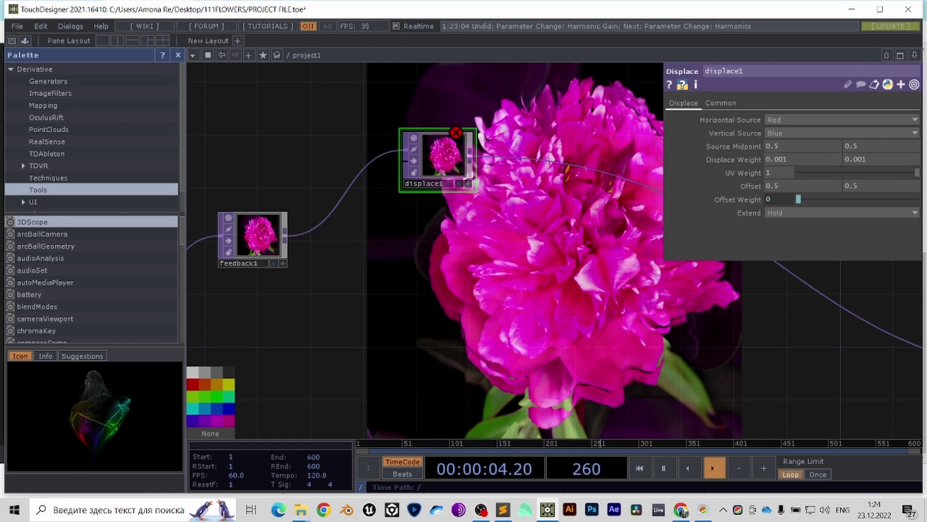
left_click_drag(285, 299, 470, 325)
left_click_drag(438, 265, 438, 226)
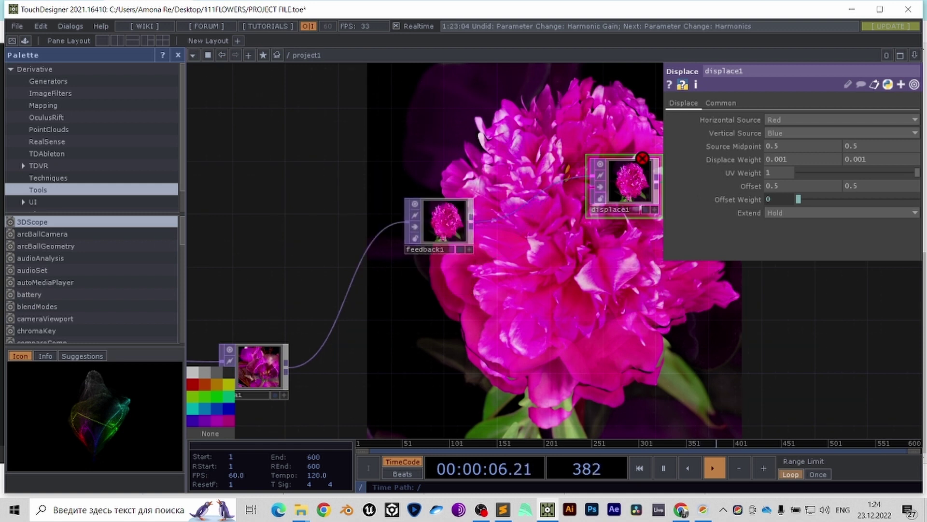
left_click_drag(367, 310, 256, 217)
left_click_drag(574, 190, 473, 218)
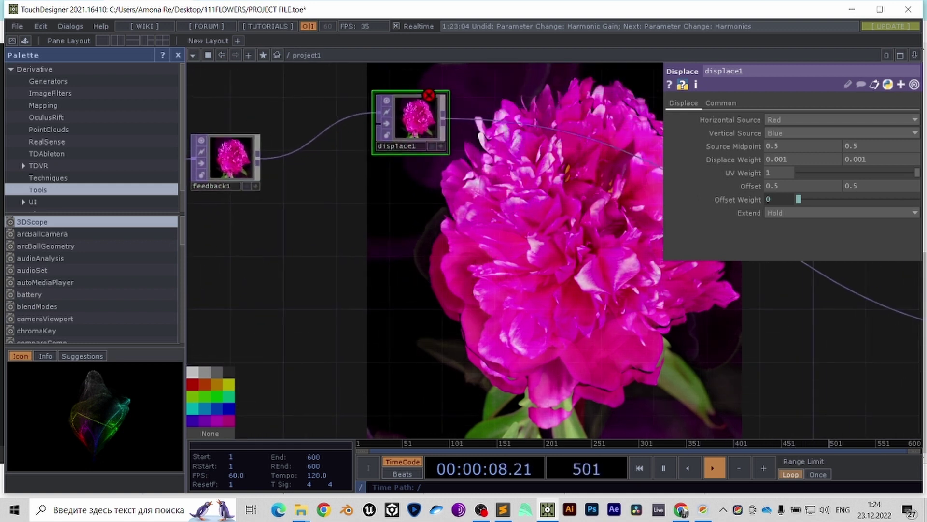
- Insert a Composite TOP on the connection after the Displace, placing it below and beyond the Displace node
scroll(473, 217, "down", 4)
scroll(476, 221, "down", 1)
right_click(542, 181)
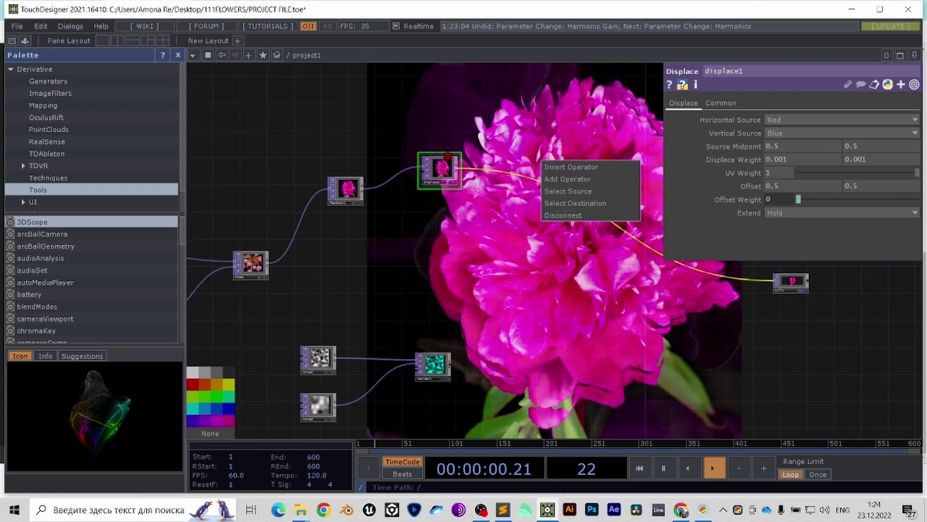
left_click(570, 167)
type("co")
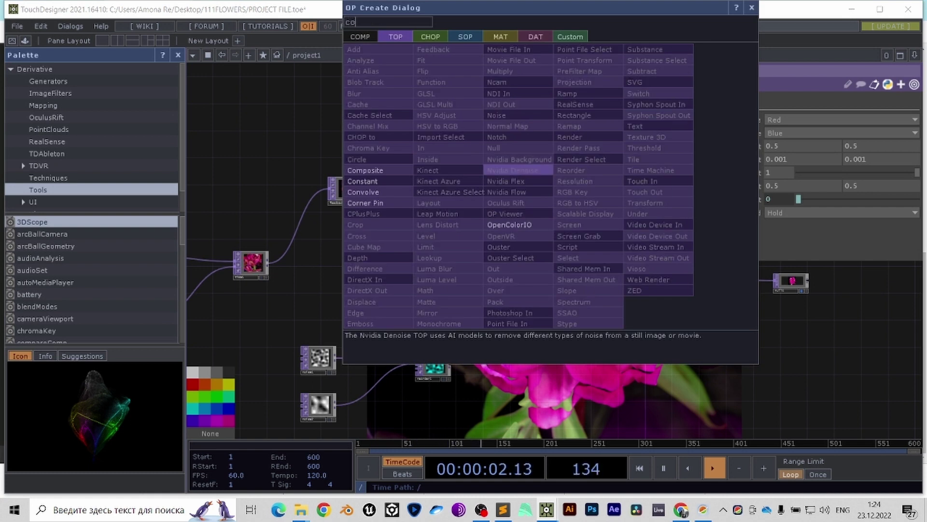
left_click(379, 171)
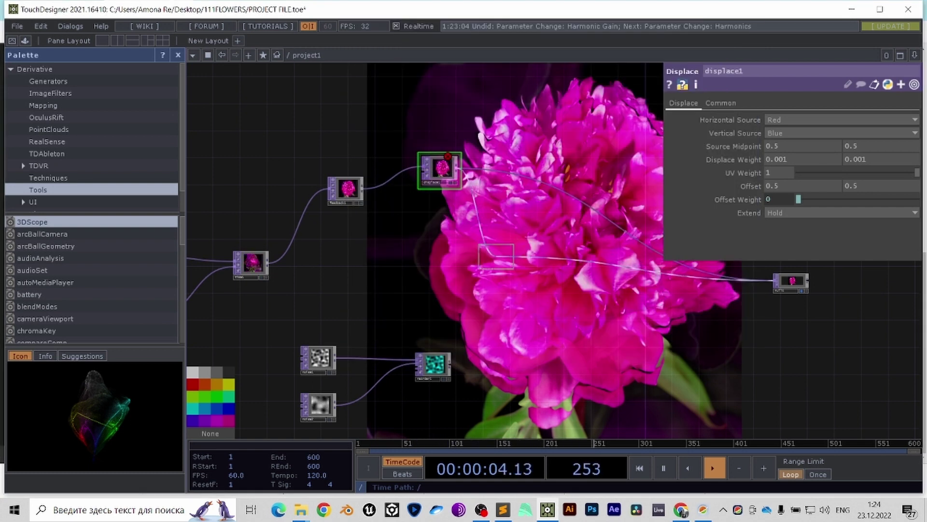
left_click(484, 247)
- Set the Composite's Operation to Lighter Color
scroll(478, 244, "up", 4)
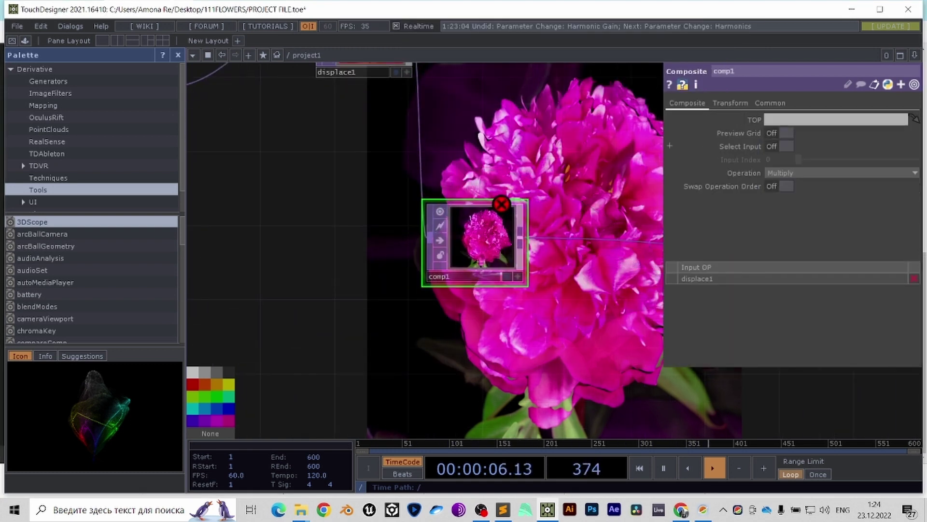
left_click(840, 173)
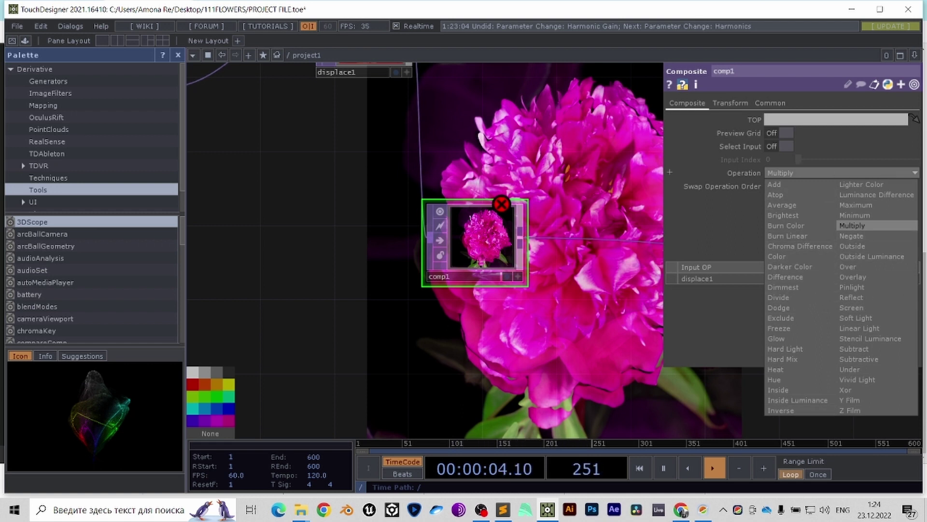
left_click(861, 185)
- Wire the Time Machine into the Composite as its first input, keeping the Displace as the second input
scroll(637, 344, "down", 5)
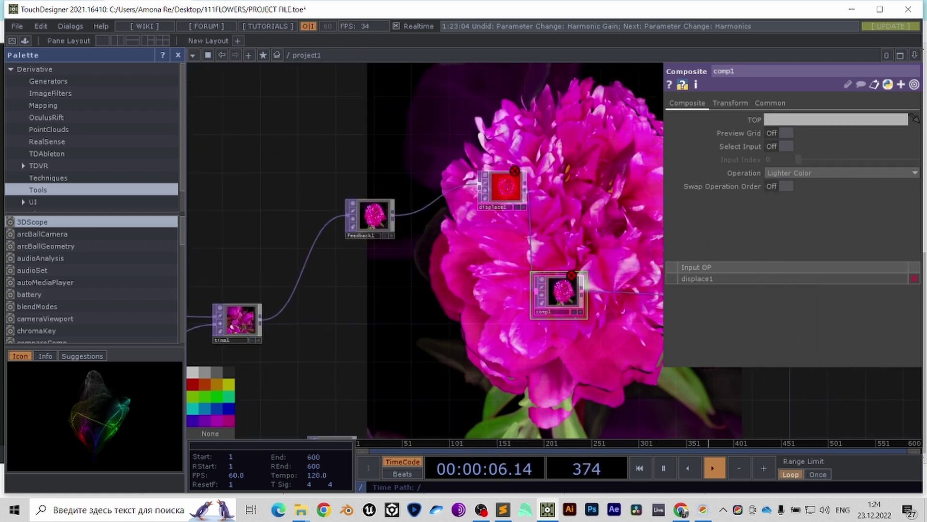
left_click_drag(415, 309, 499, 250)
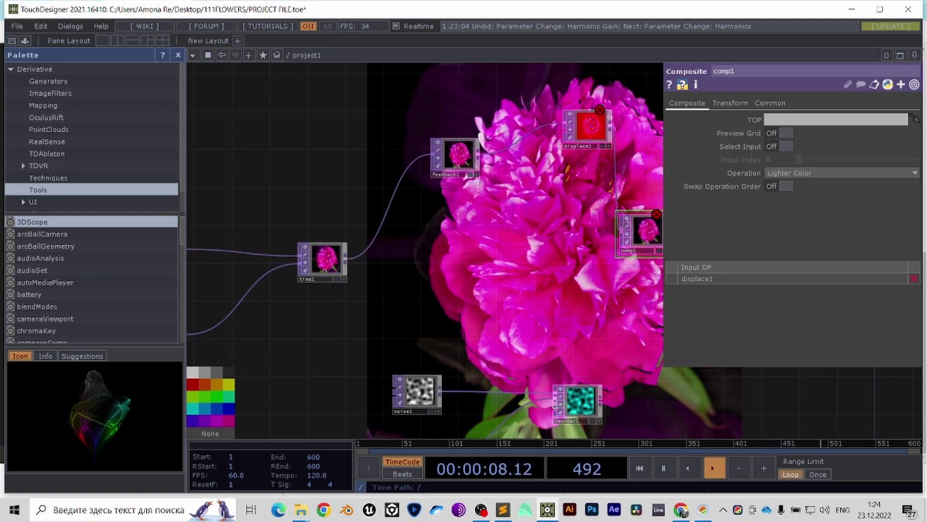
left_click(323, 261)
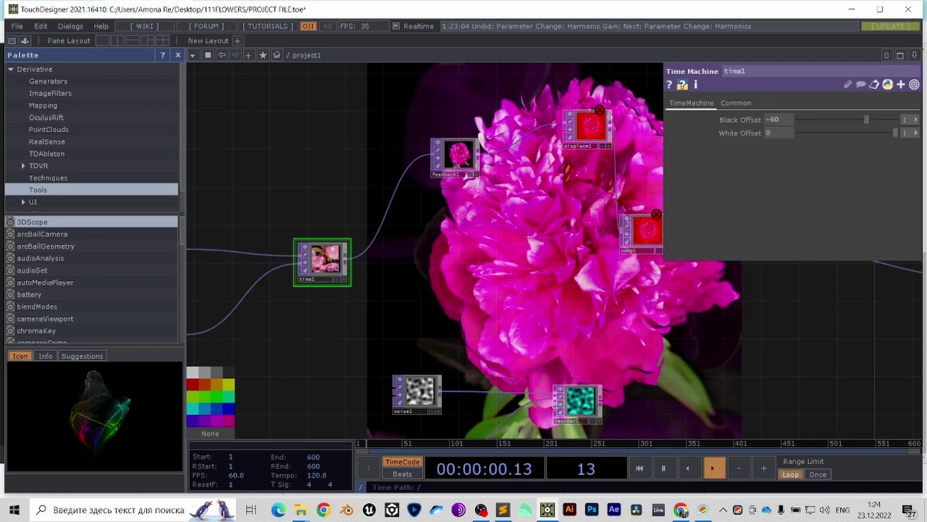
left_click_drag(348, 259, 626, 231)
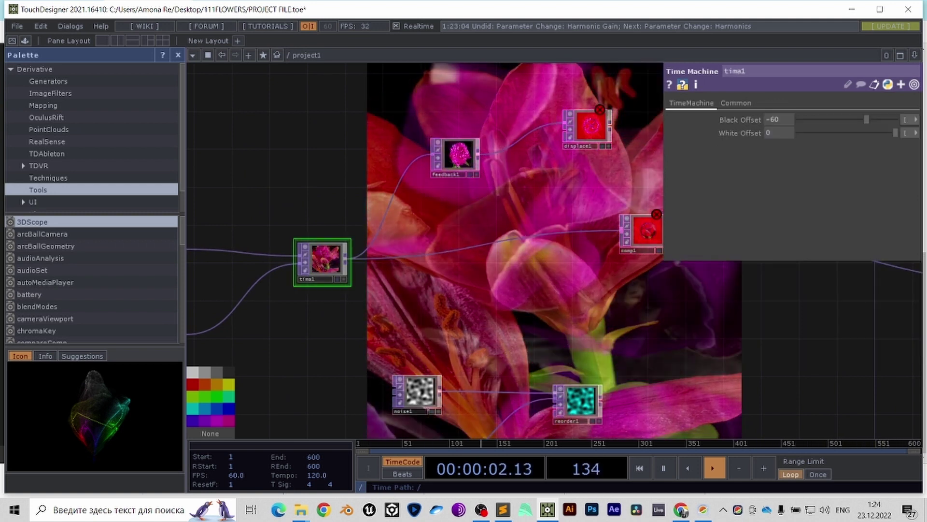
left_click_drag(545, 270, 511, 353)
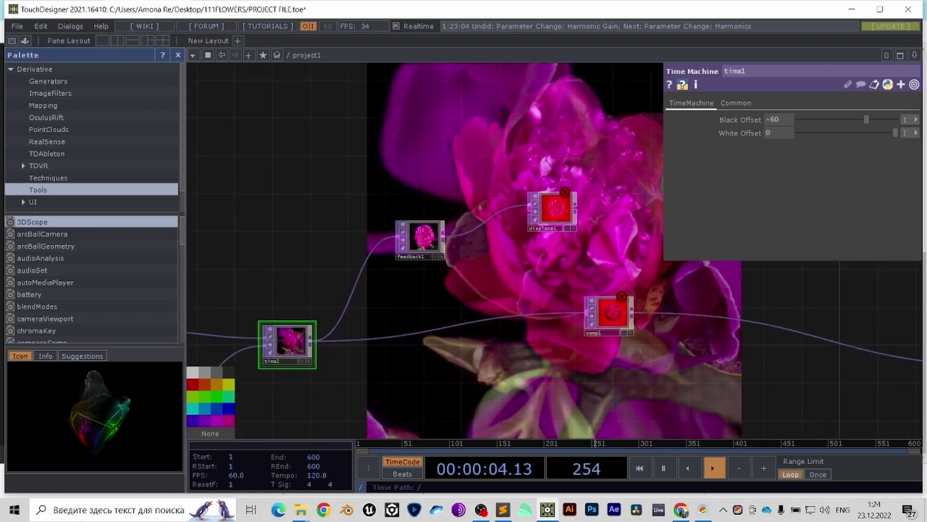
scroll(610, 287, "up", 3)
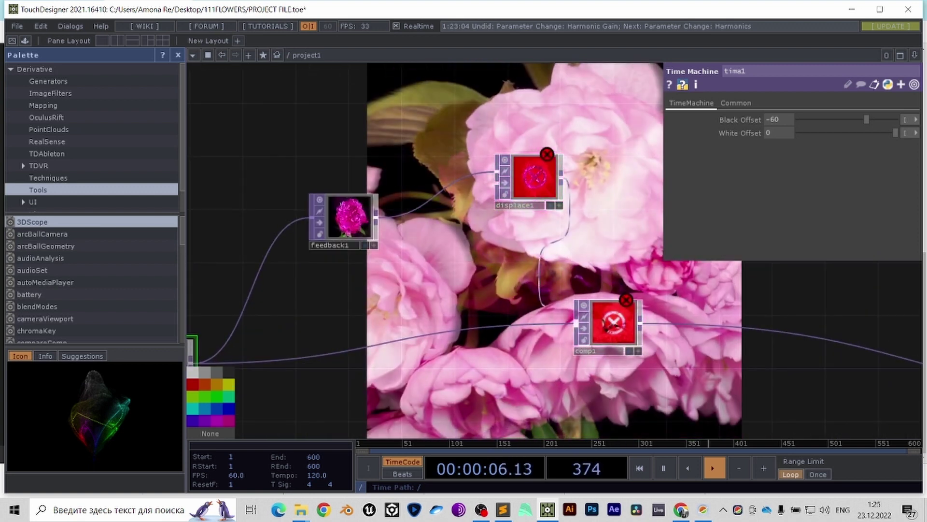
scroll(567, 333, "up", 4)
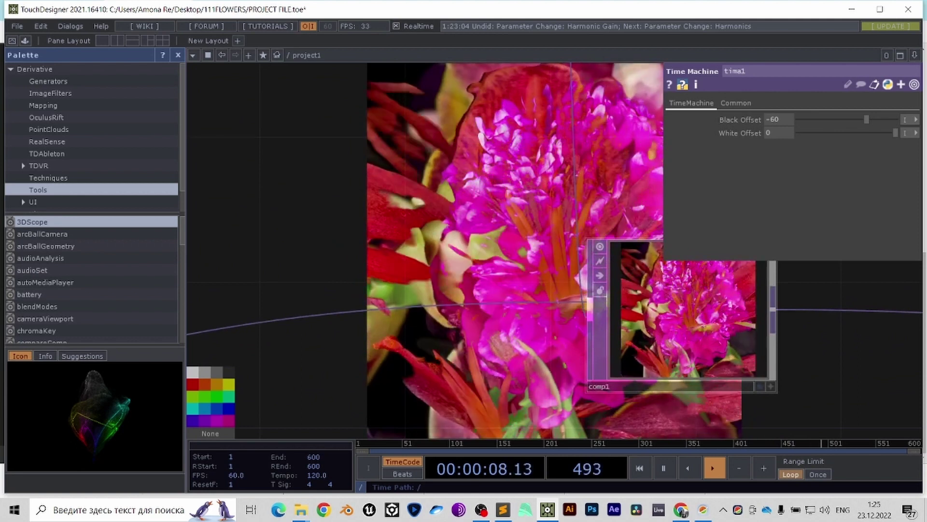
left_click(600, 338)
scroll(415, 319, "down", 3)
left_click_drag(552, 318, 571, 337)
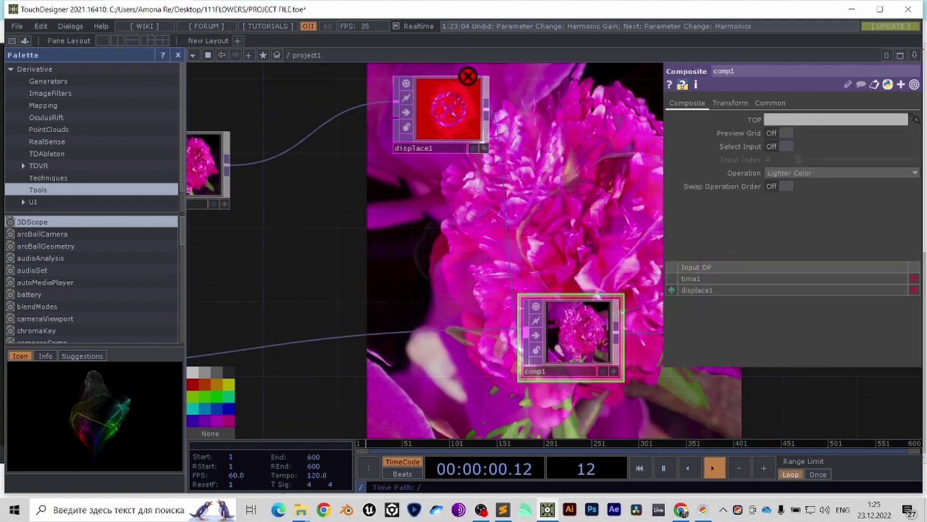
- Wire the Reorder into the Displace's second input and make the Composite the Feedback's target
scroll(483, 193, "down", 4)
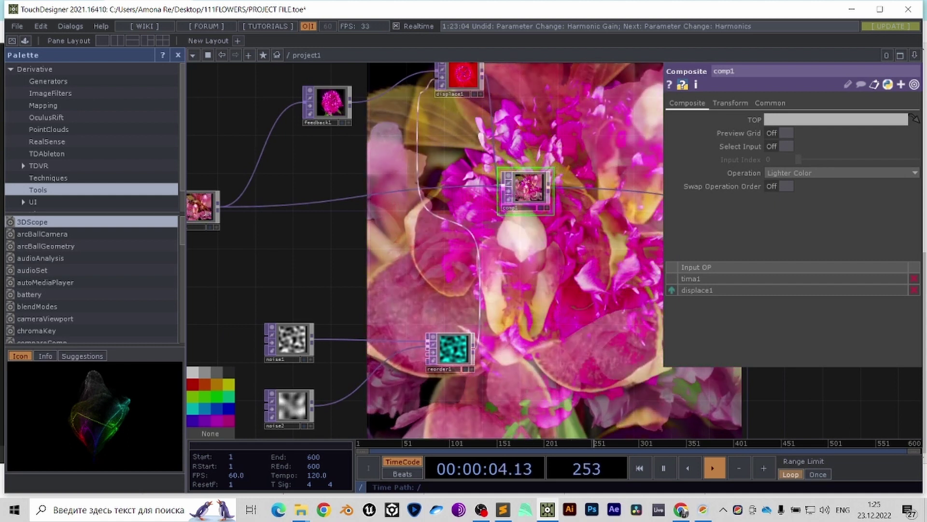
left_click_drag(406, 271, 486, 347)
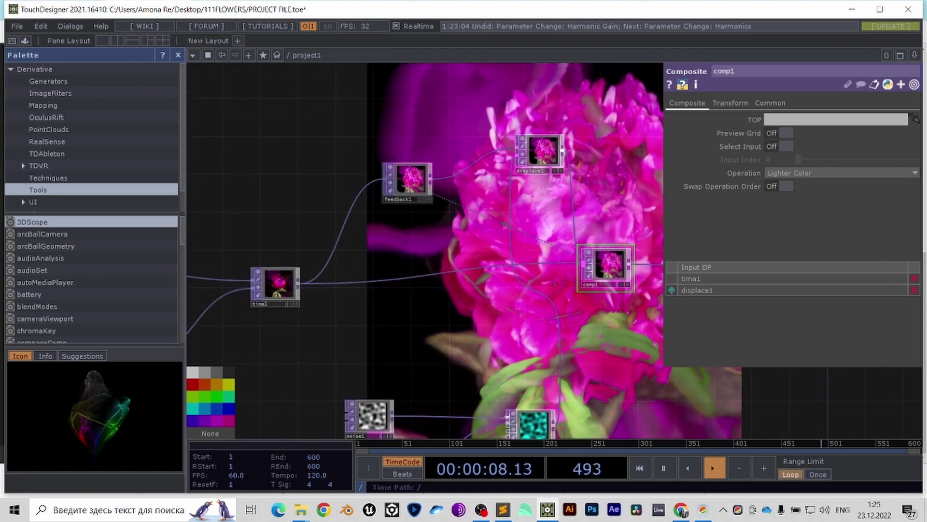
- Add a Beat CHOP in the empty area above the Time Machine
left_click_drag(415, 251, 459, 372)
left_click_drag(354, 92, 364, 100)
right_click(364, 101)
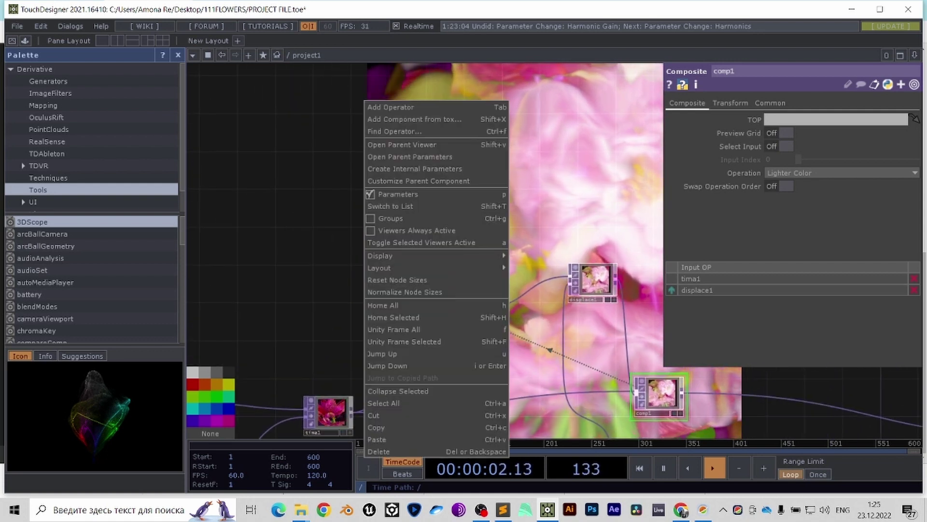
left_click(387, 107)
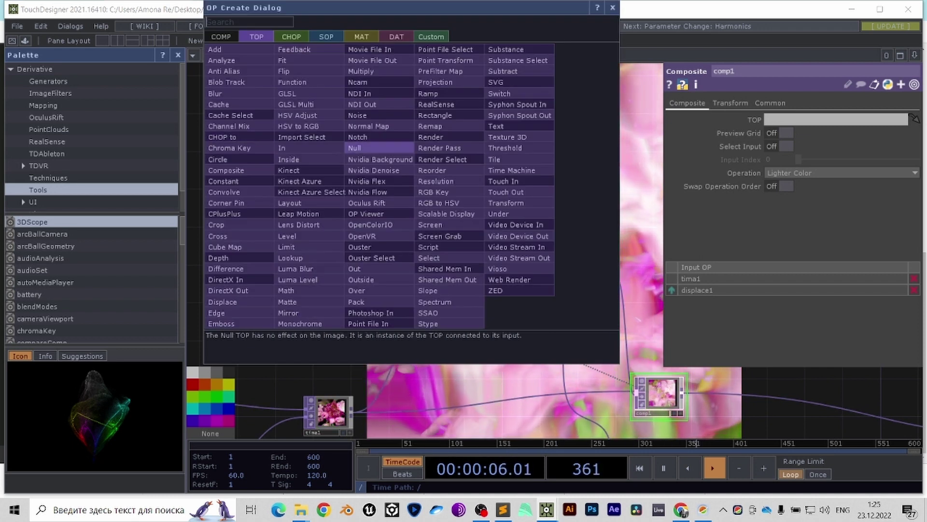
left_click(292, 37)
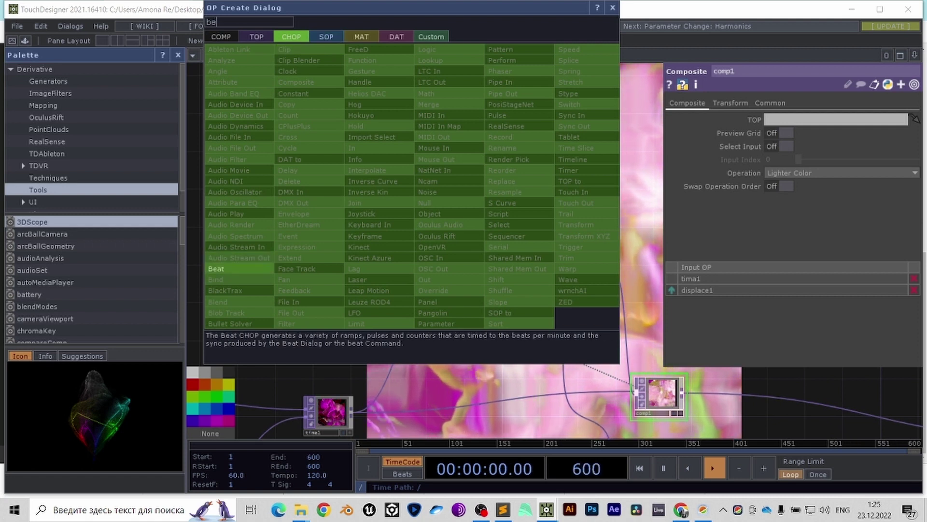
left_click(227, 268)
left_click(332, 195)
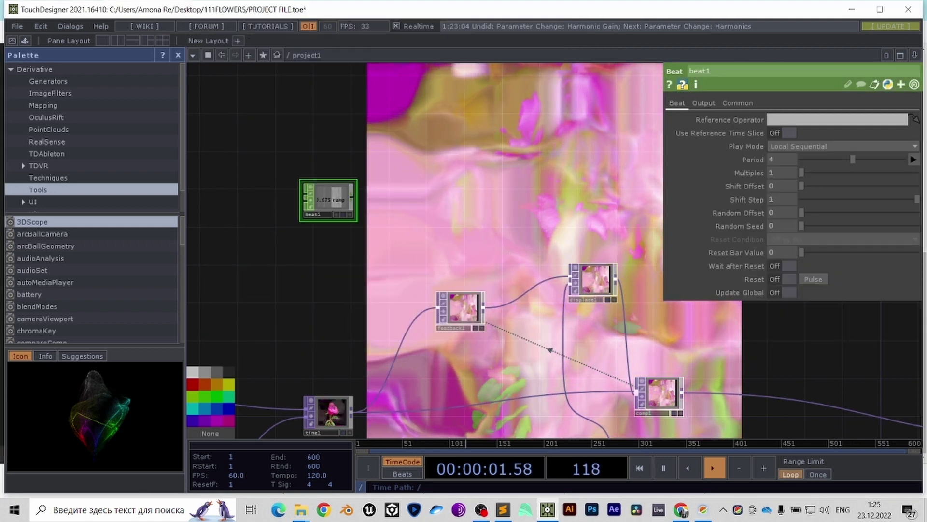
- Turn on the Beat CHOP's Pulse output and turn off its Ramp output
left_click(704, 103)
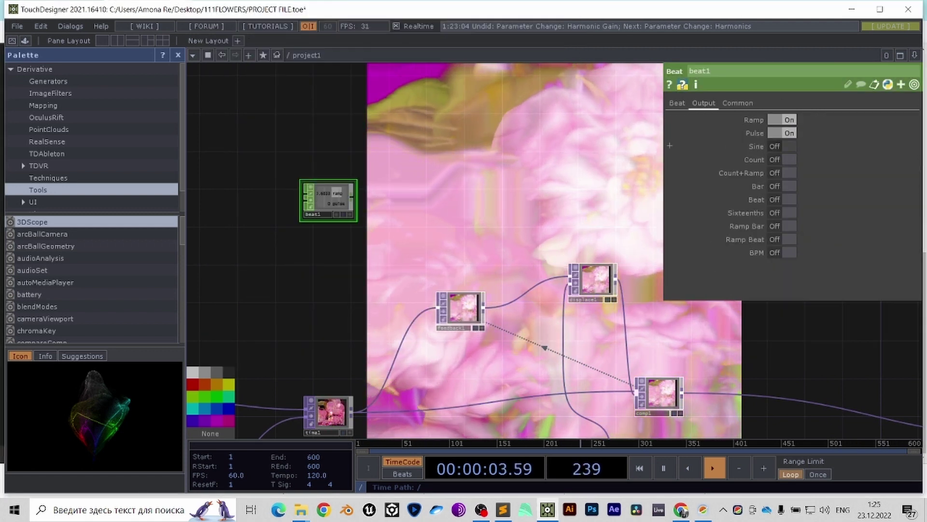
left_click(783, 120)
left_click(677, 103)
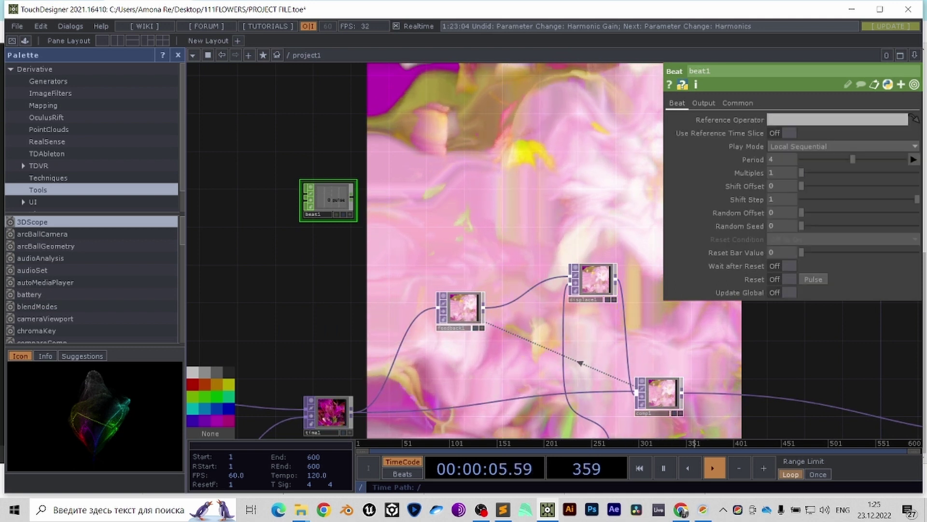
- Add a Trigger CHOP connected to the Beat's output and place it beside the Beat
left_click_drag(484, 282, 571, 285)
key("Tab")
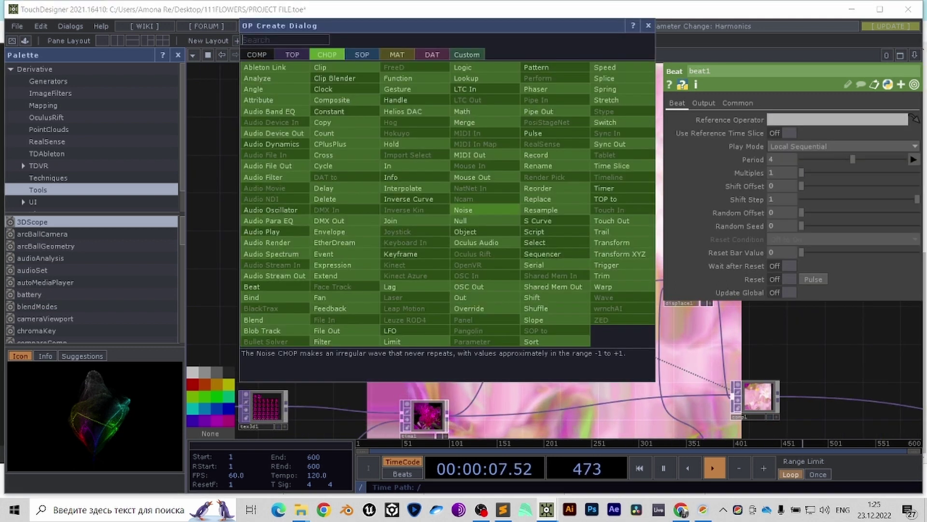
type("tri")
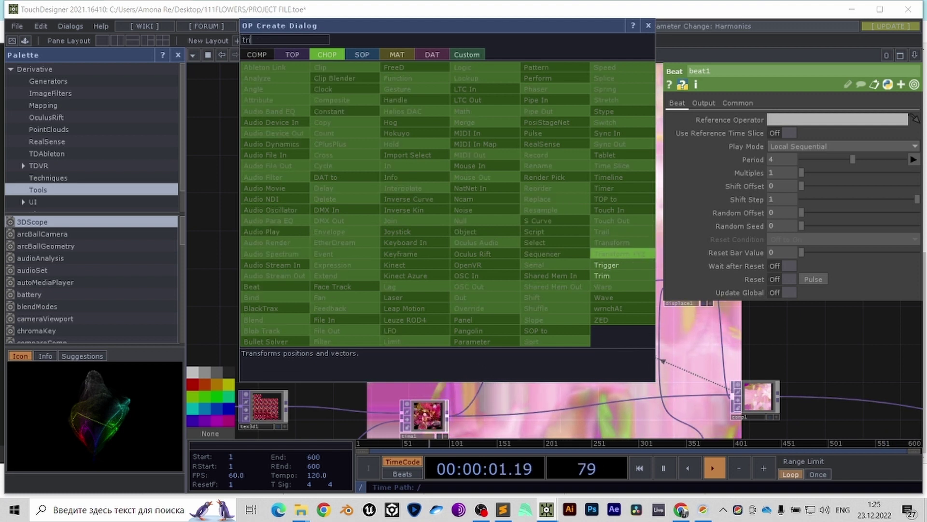
left_click(607, 266)
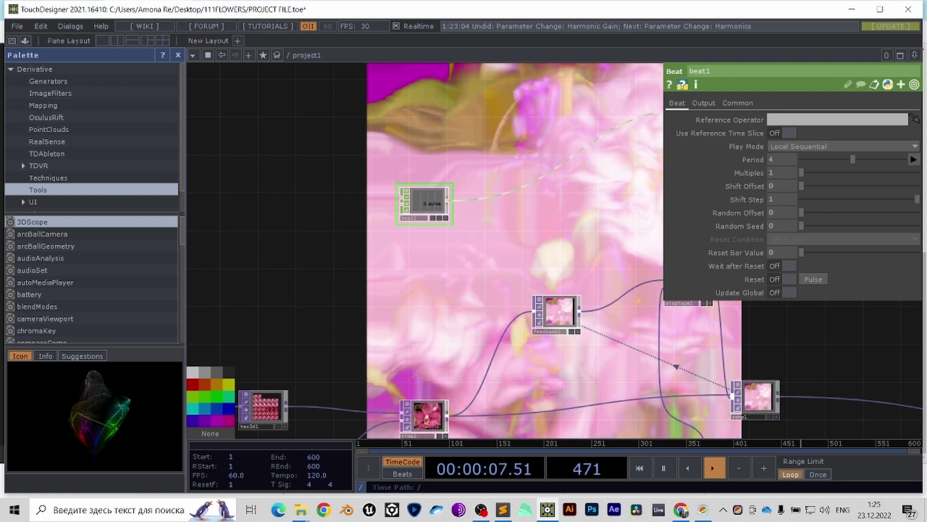
left_click(623, 147)
left_click_drag(623, 148, 517, 196)
- Set the Trigger CHOP's attack length to 0.07
scroll(519, 196, "up", 2)
left_click(711, 103)
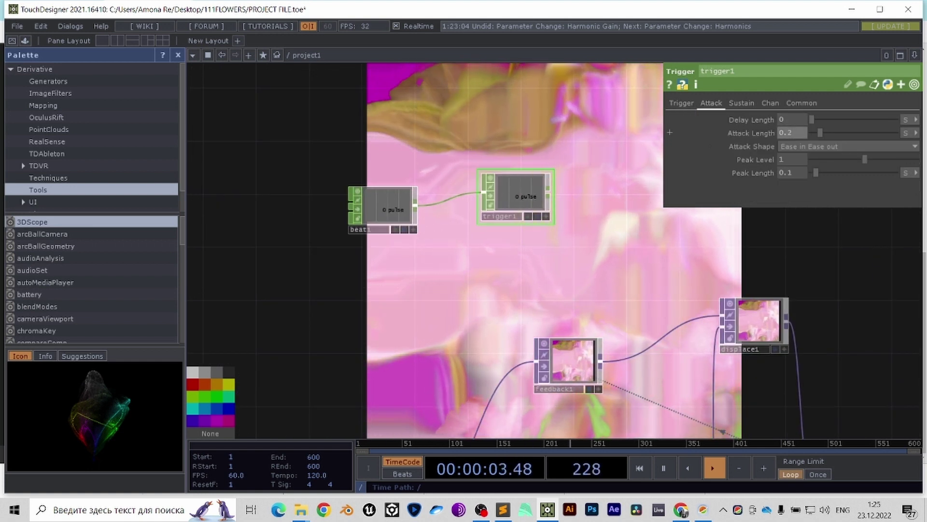
key("BackSpace")
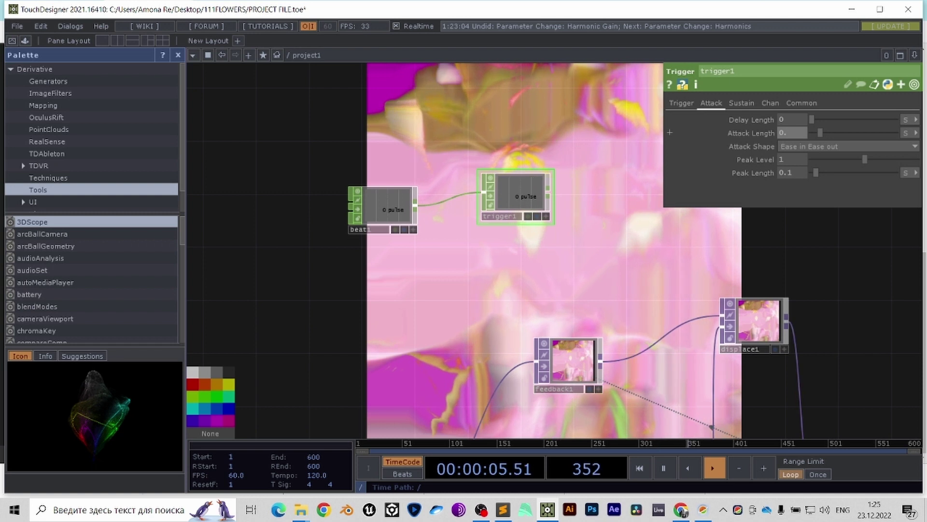
type("07")
key("Return")
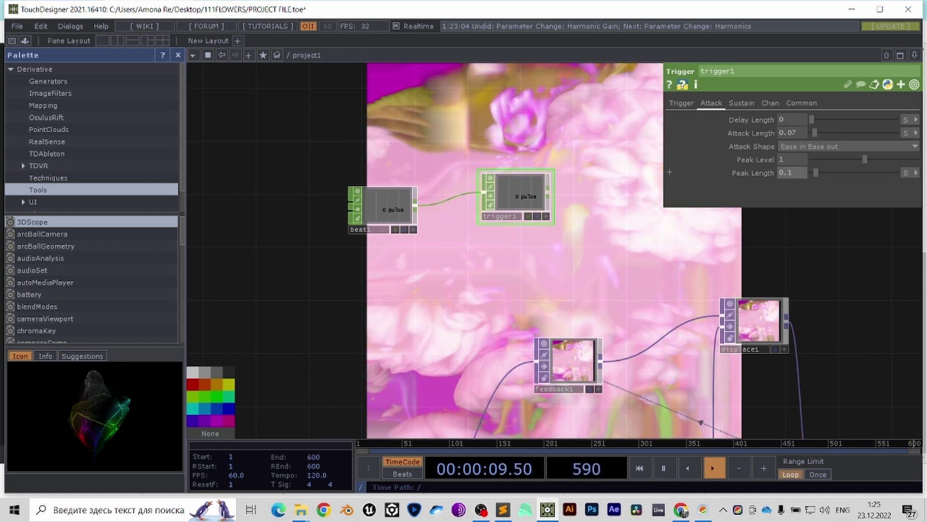
- Set the Trigger CHOP's decay length to 0.55 and its release length to 0.5
left_click(741, 103)
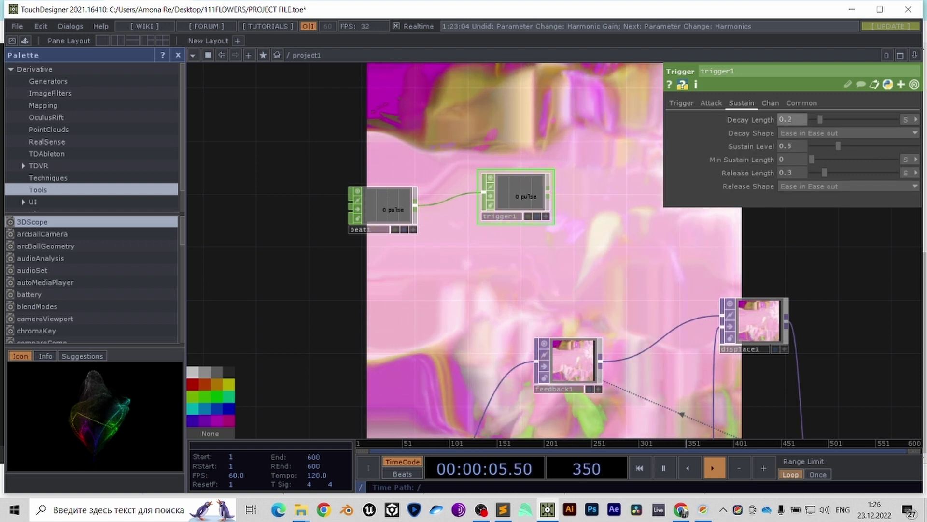
key("BackSpace")
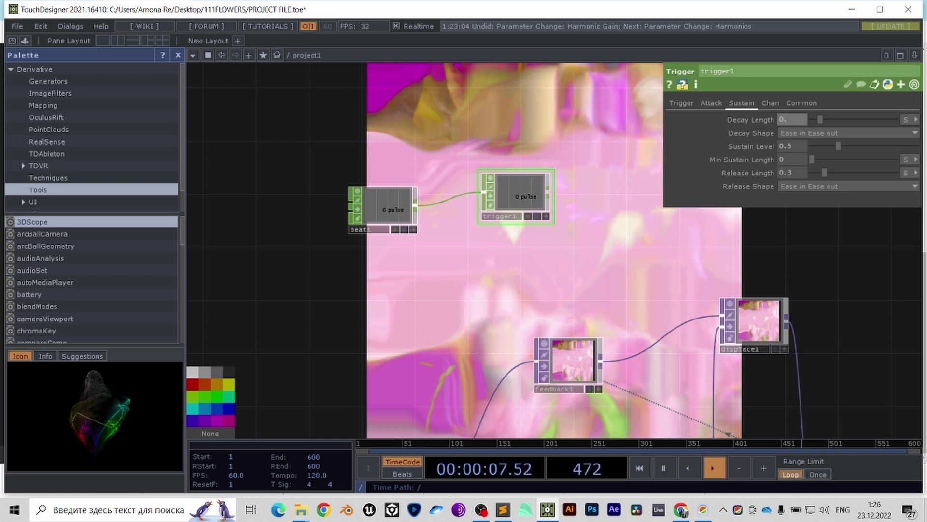
type("55")
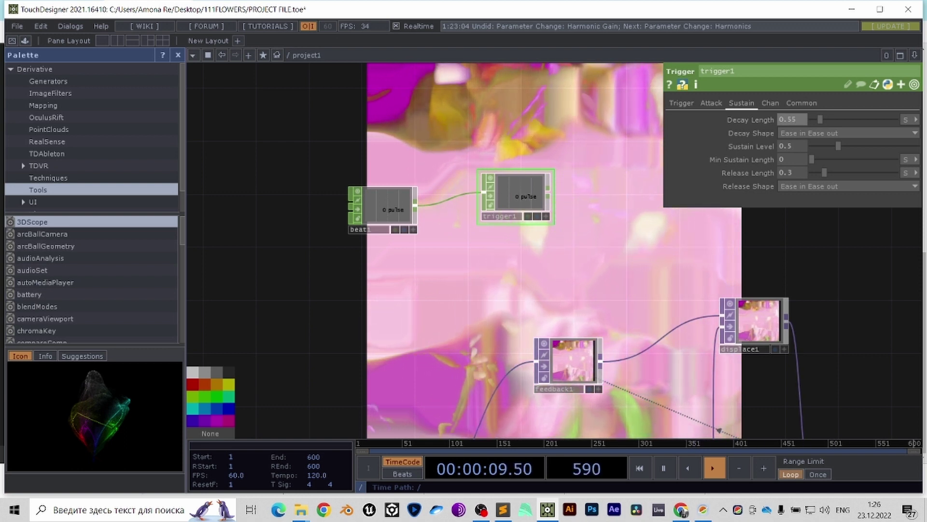
key("Return")
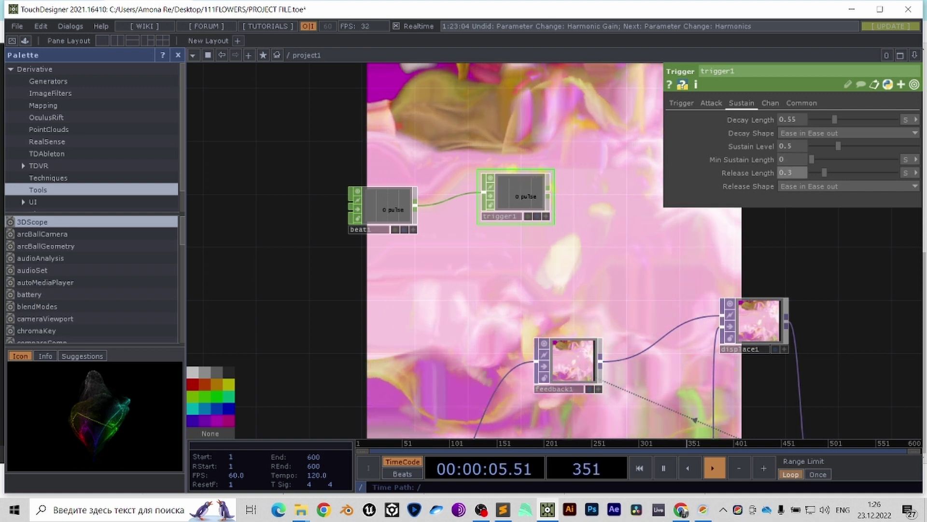
type("0.5")
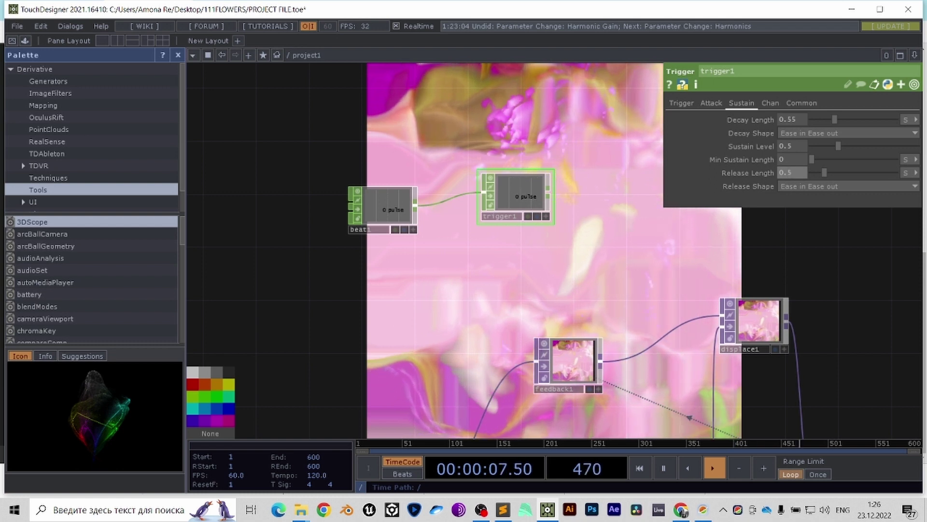
key("Return")
- Add a Null CHOP connected to the Trigger's output and place it beside the Trigger
left_click_drag(628, 246, 483, 239)
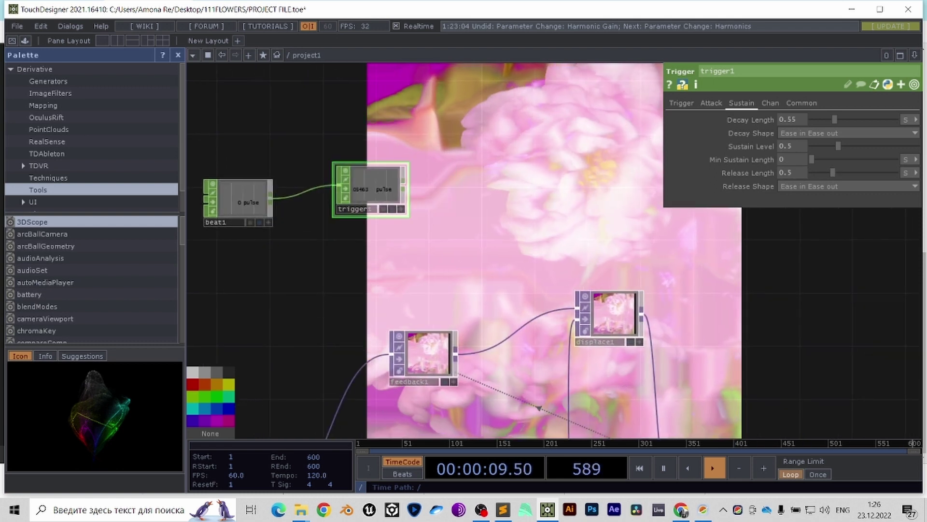
right_click(403, 185)
left_click(421, 209)
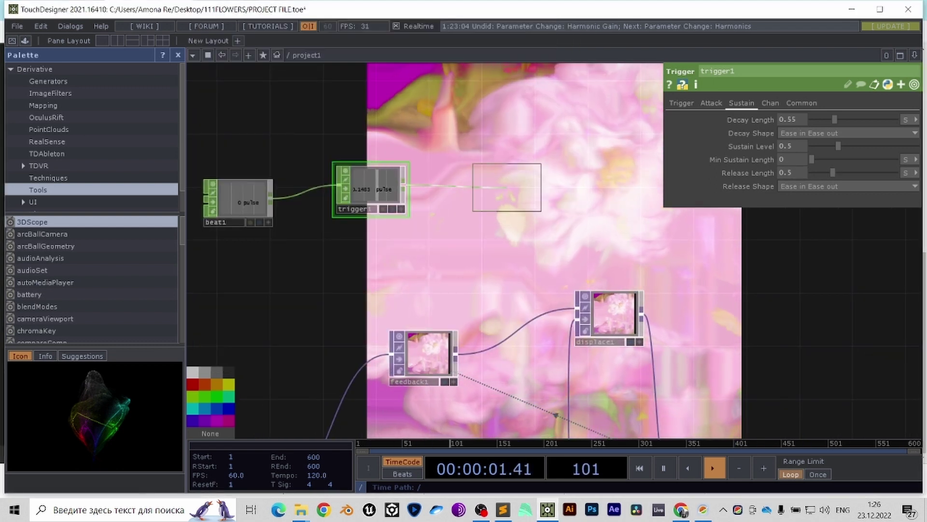
left_click(505, 189)
- Export the Null CHOP's pulse channel to the Feedback TOP's Reset Pulse parameter
left_click_drag(526, 270, 471, 318)
left_click(406, 213)
left_click(520, 239)
left_click_drag(503, 219, 504, 217)
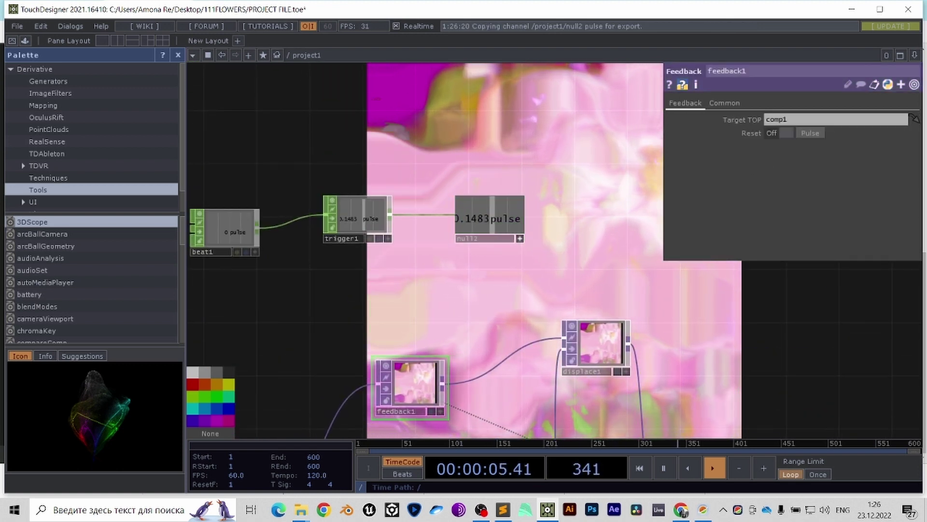
left_click_drag(792, 138, 810, 133)
left_click(802, 118)
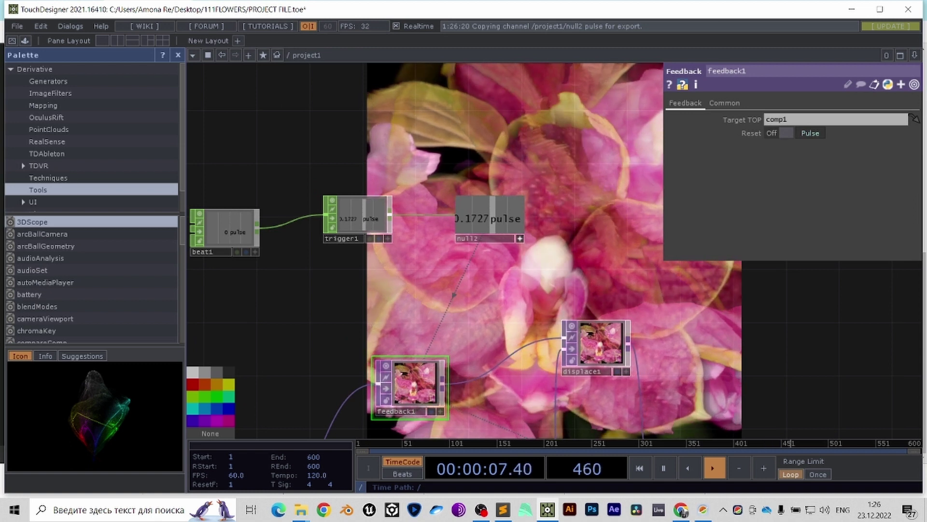
- Move the final output TOP farther away from the Composite to make room in the chain
left_click_drag(809, 386, 377, 160)
scroll(526, 180, "down", 4)
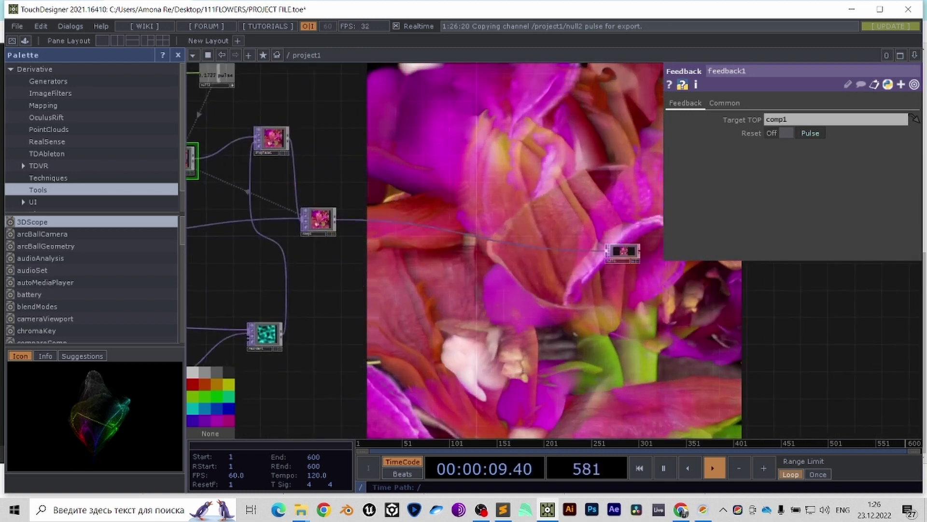
scroll(214, 345, "down", 4)
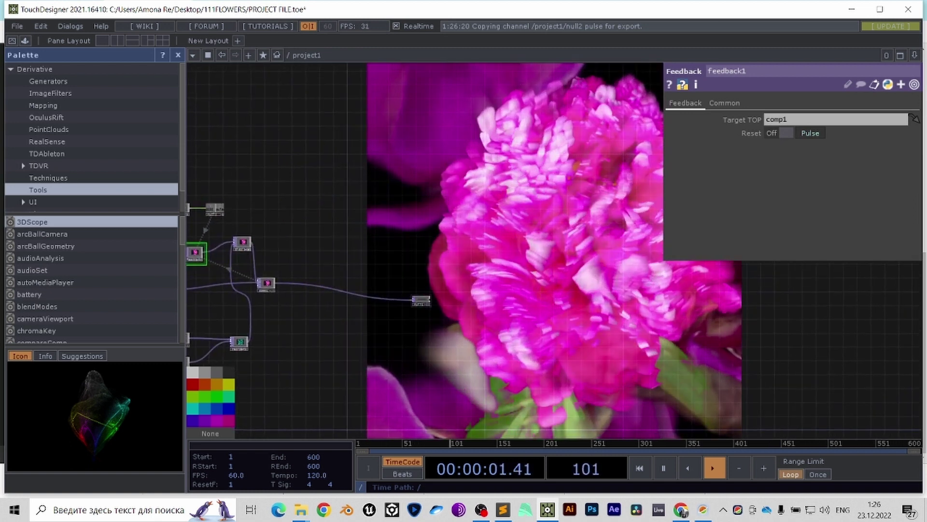
left_click_drag(421, 300, 588, 296)
left_click_drag(330, 275, 505, 298)
- Insert a Level TOP between the Composite and the final output TOP
scroll(505, 298, "up", 4)
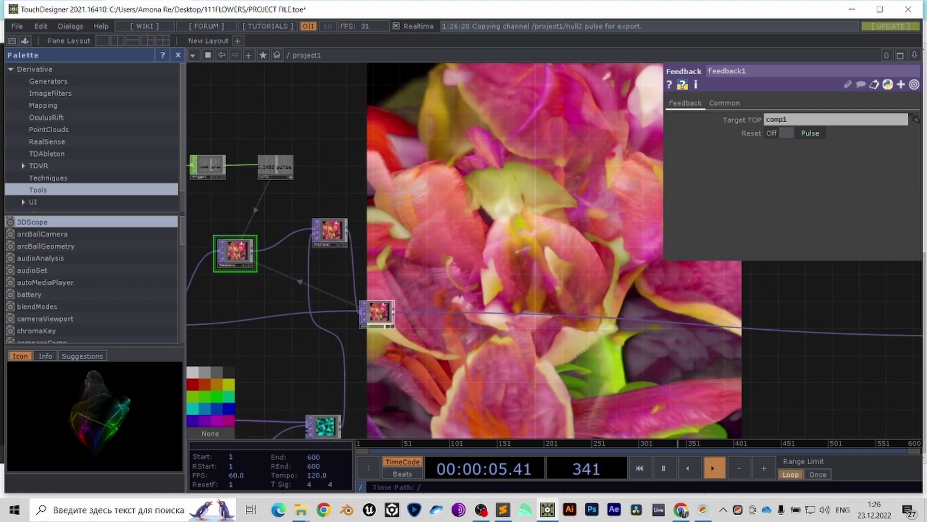
scroll(546, 248, "up", 5)
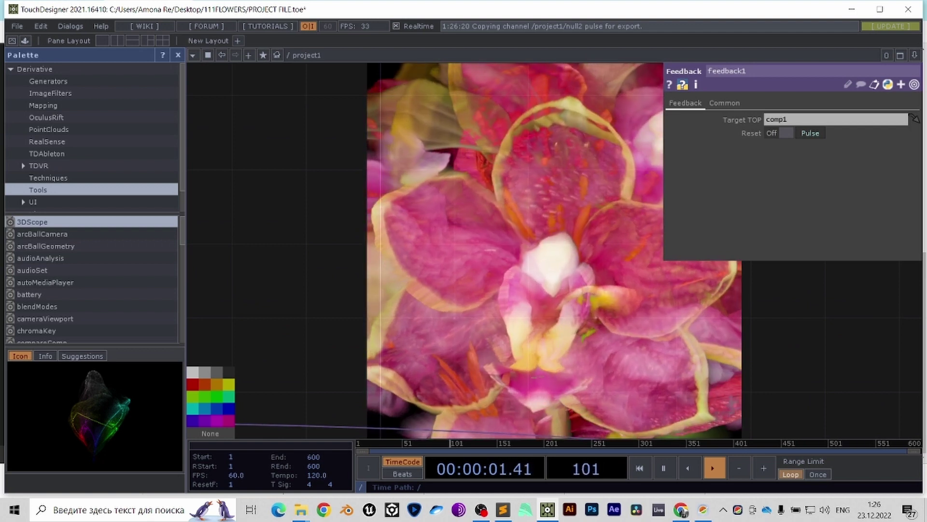
scroll(459, 127, "down", 6)
left_click_drag(393, 164, 473, 206)
scroll(474, 205, "up", 3)
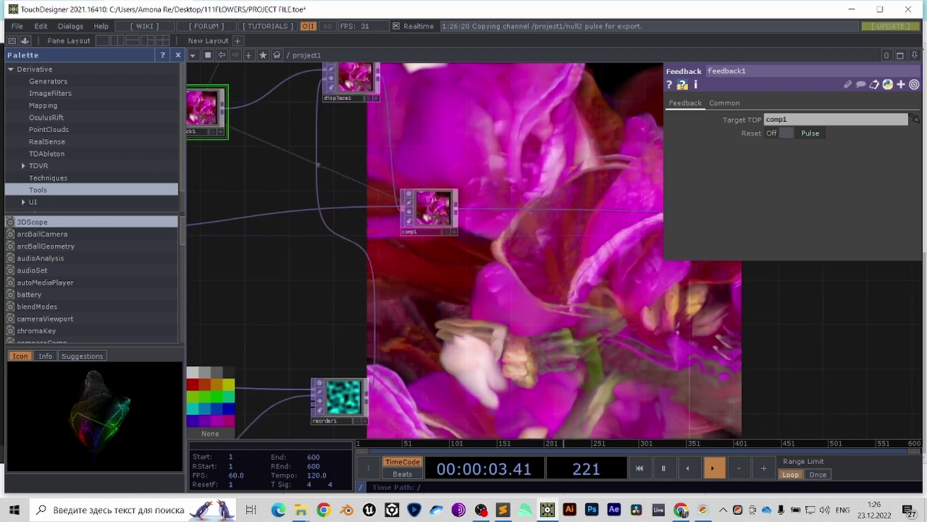
left_click(553, 197)
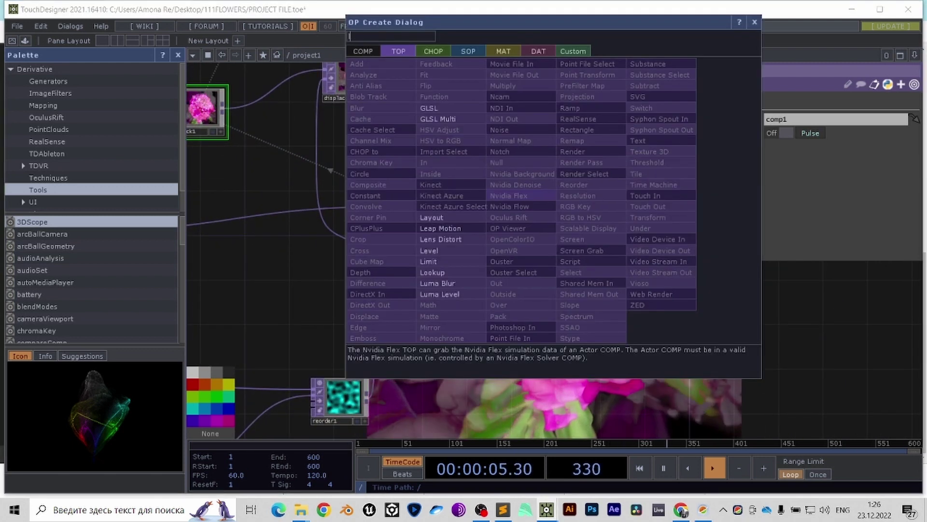
type("le")
key("Return")
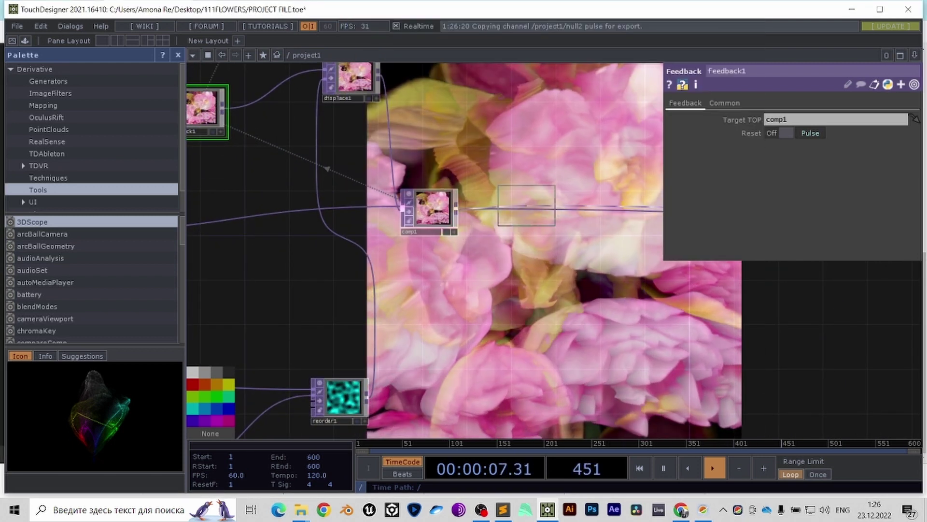
left_click(541, 200)
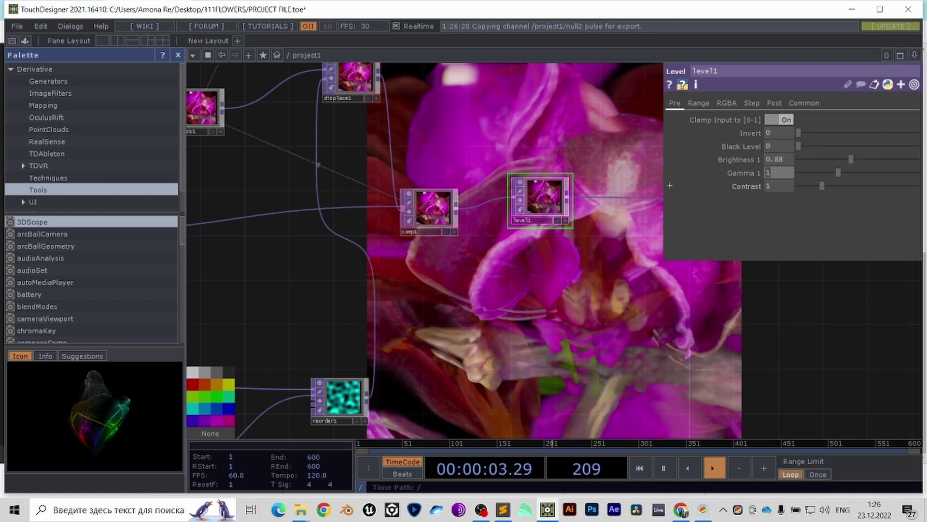
- Set the Level TOP's Brightness 1 to 0.88, Gamma 1 to 0.82 and Contrast to 0.96
type(".8")
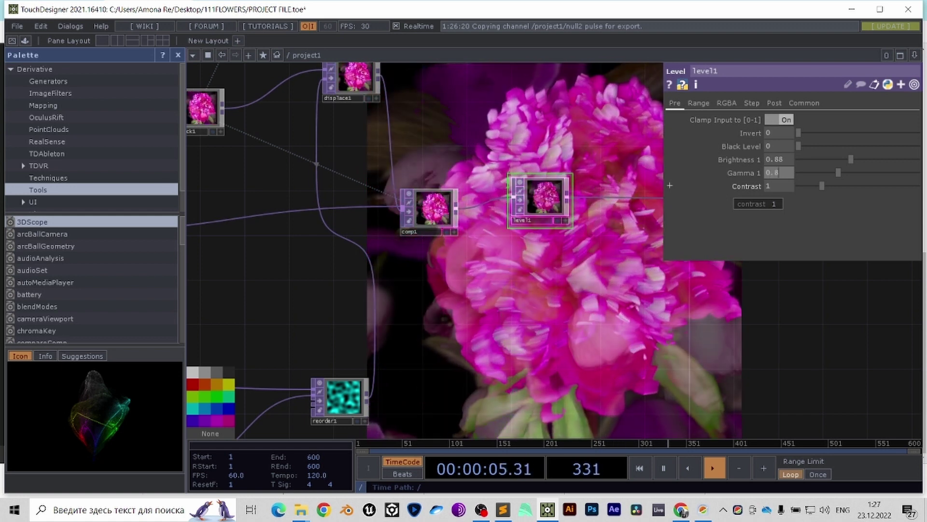
type("2")
key("Return")
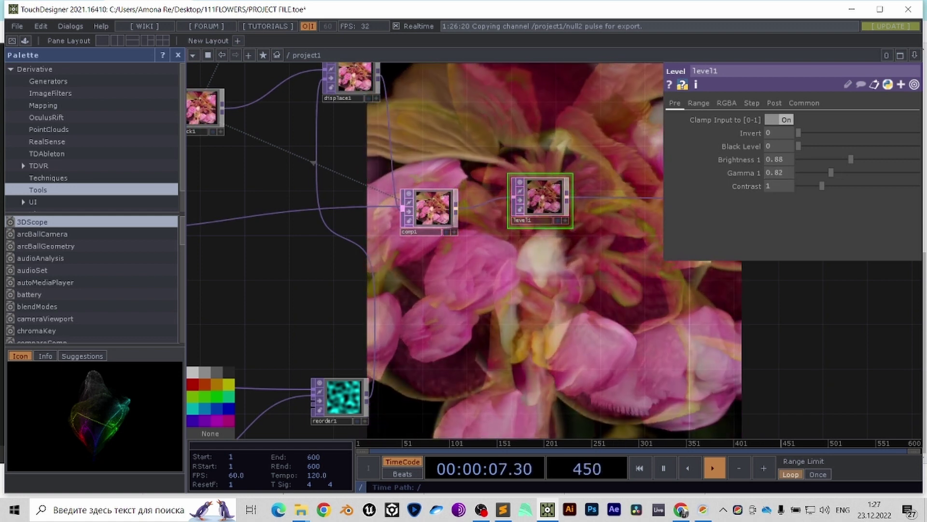
left_click(778, 186)
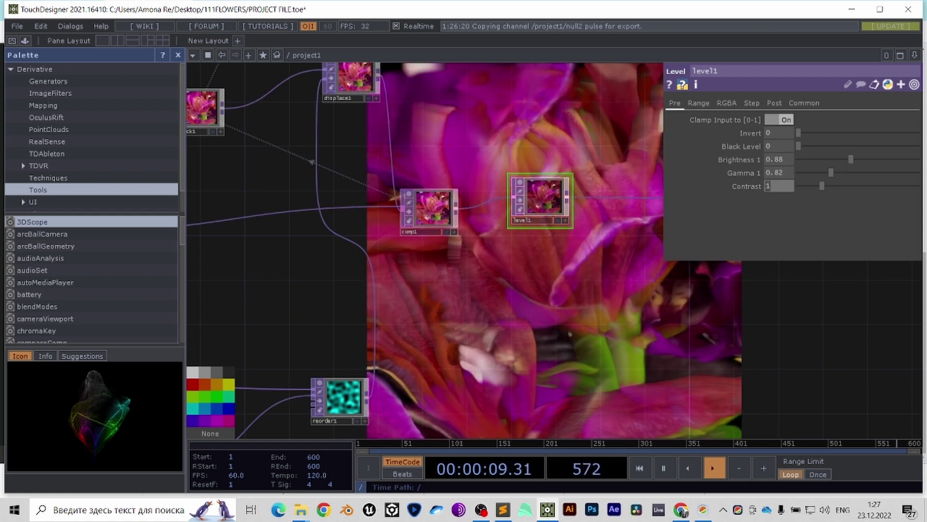
type("0.96")
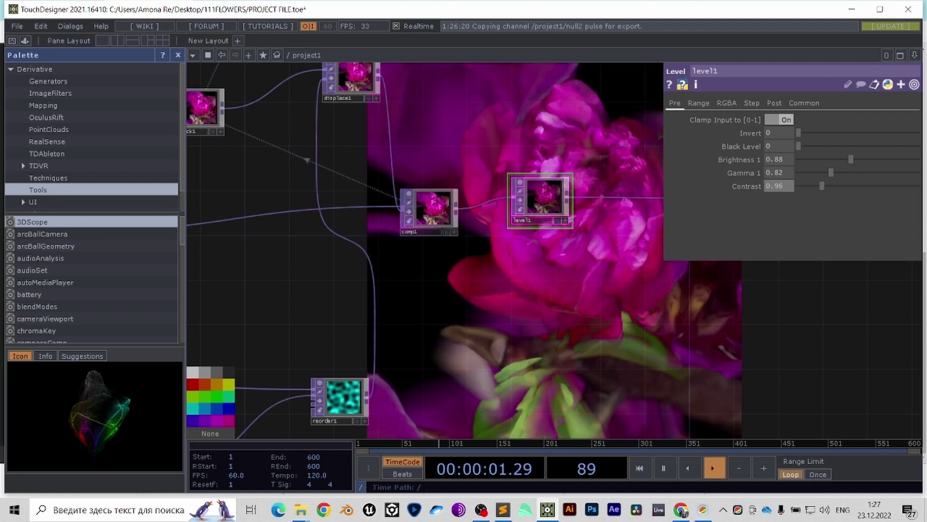
key("Return")
- Line the Level TOP up with the Composite and insert an Edge TOP on the wire after it
left_click_drag(598, 237, 410, 199)
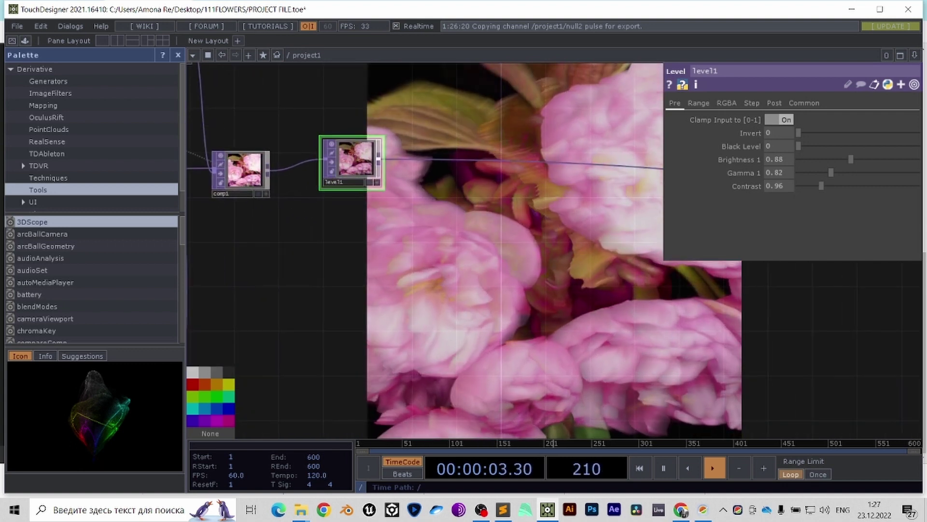
left_click_drag(351, 162, 374, 173)
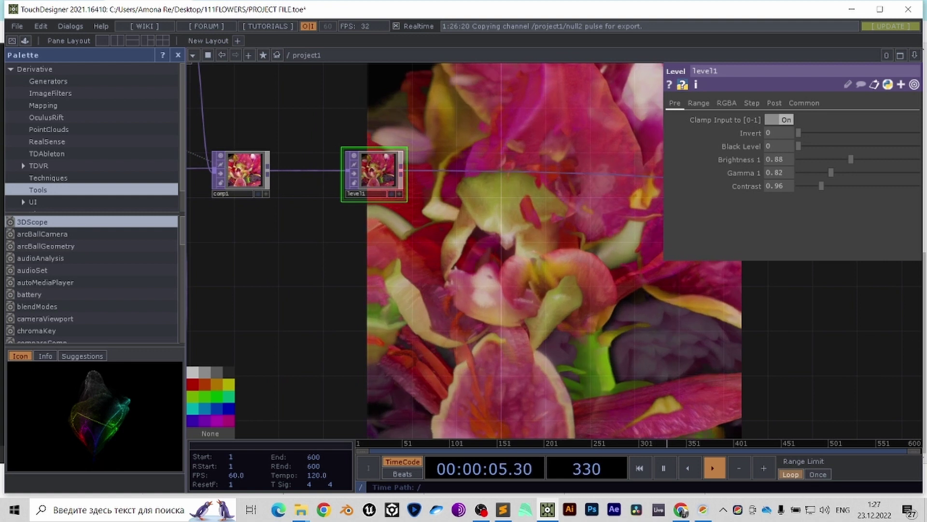
right_click(516, 172)
left_click(516, 159)
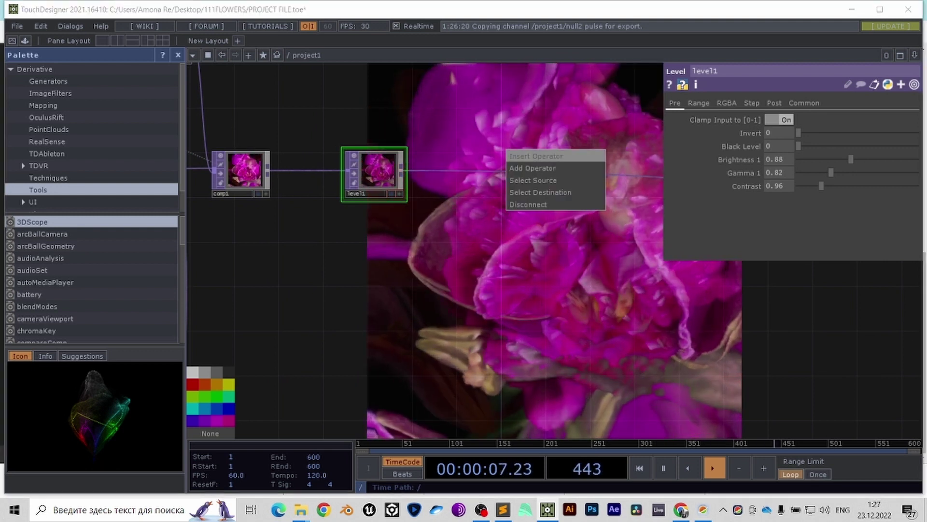
type("ed")
key("Down")
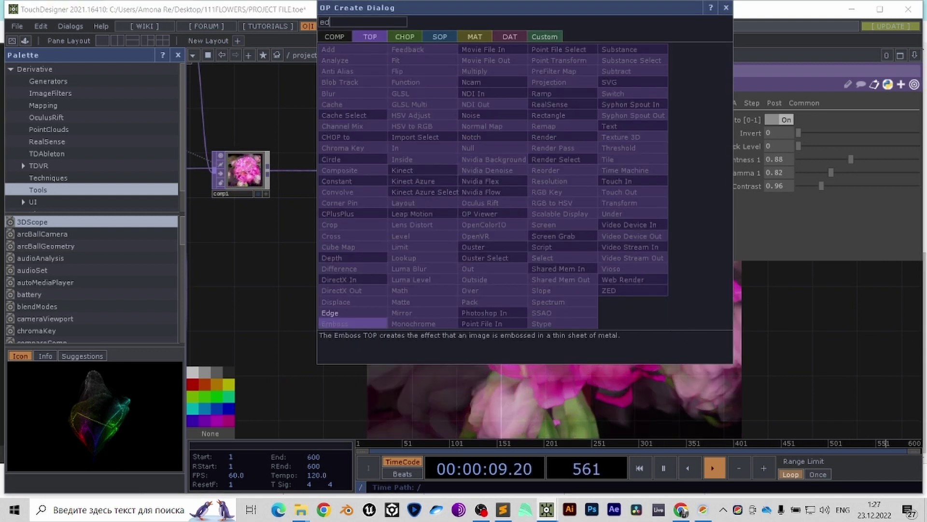
key("Return")
left_click(507, 172)
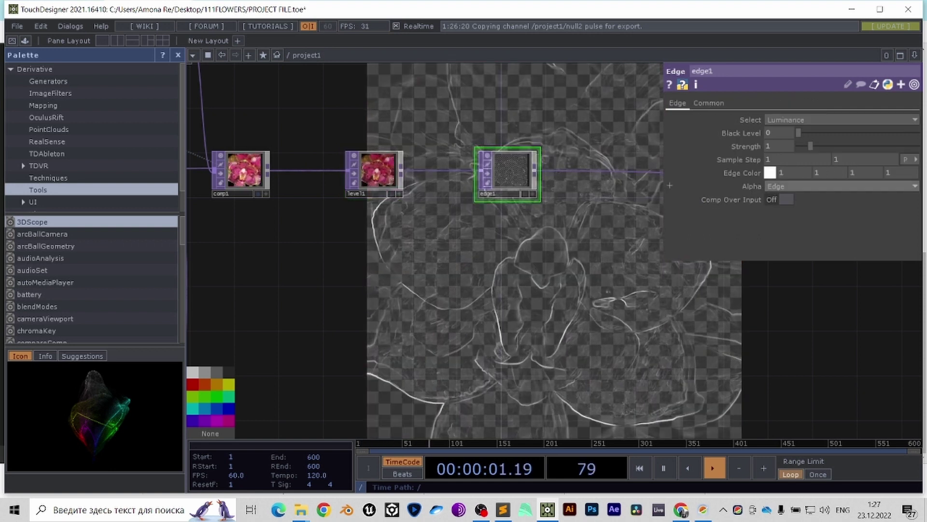
- Set the Edge TOP's edge color to black and turn on Comp Over Input
left_click(770, 173)
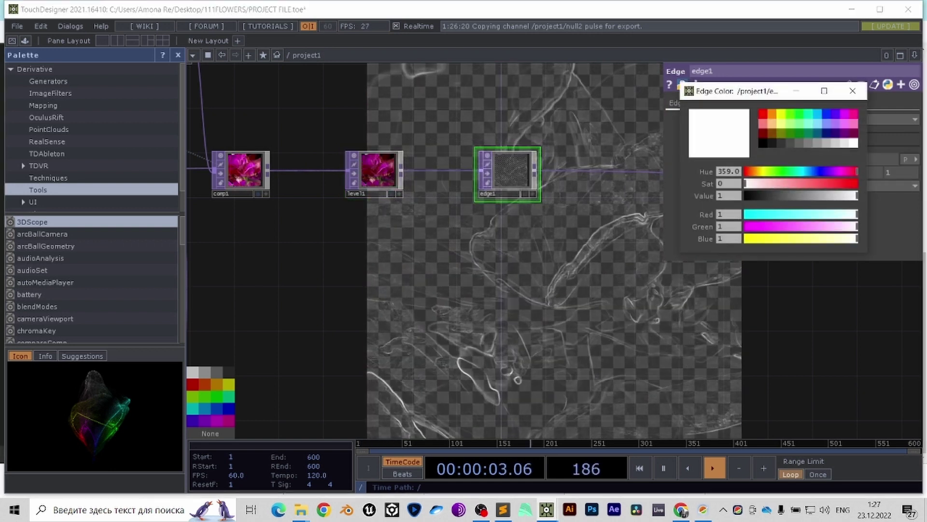
left_click(763, 143)
left_click(852, 91)
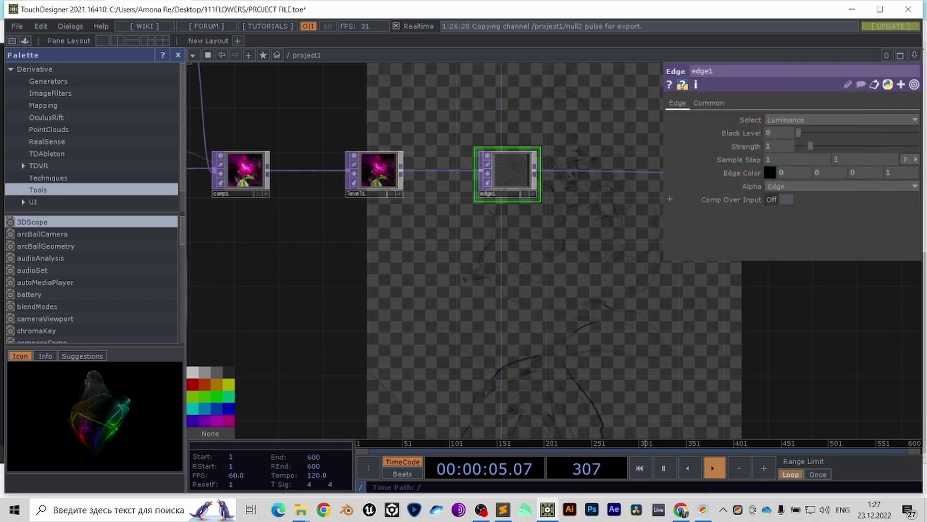
left_click(779, 199)
- Set the Edge TOP's strength to 150 and both sample step values to 0.3
left_click_drag(554, 284, 430, 309)
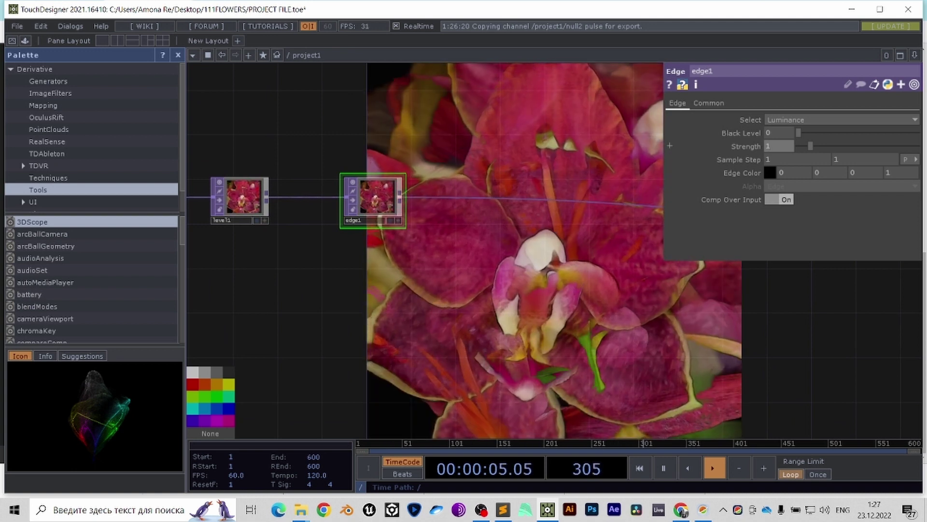
key("Return")
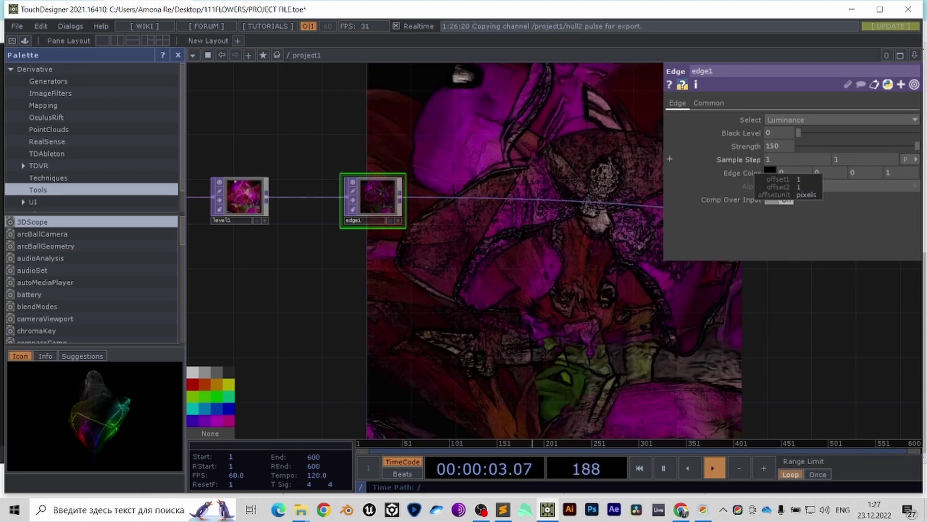
middle_click_drag(670, 159, 709, 140)
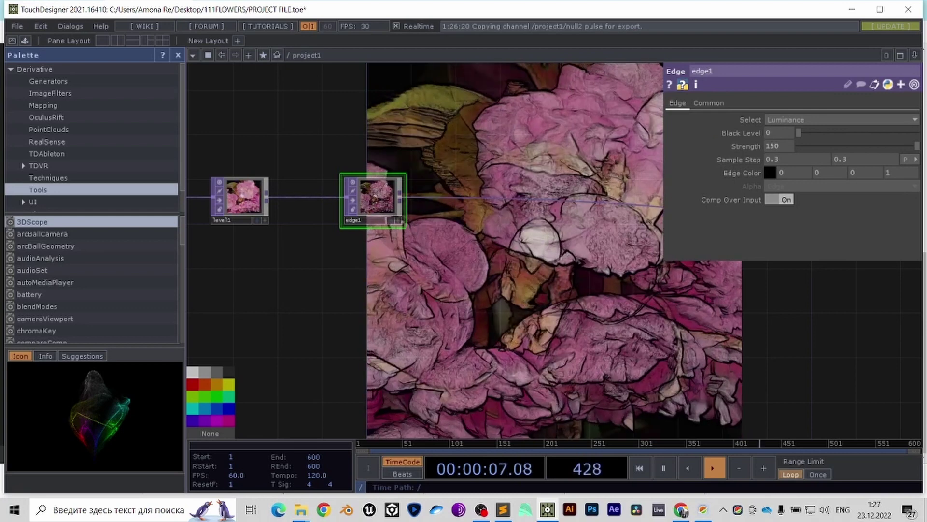
left_click_drag(541, 309, 350, 309)
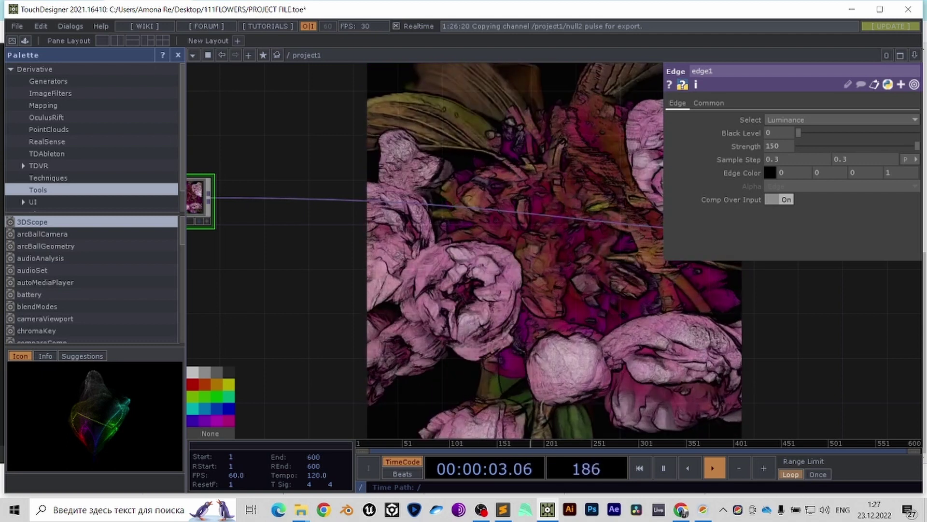
- Insert a Level TOP on the wire after the Edge TOP and set its Gamma 1 to 1.15 and Contrast to 1.27
right_click(318, 195)
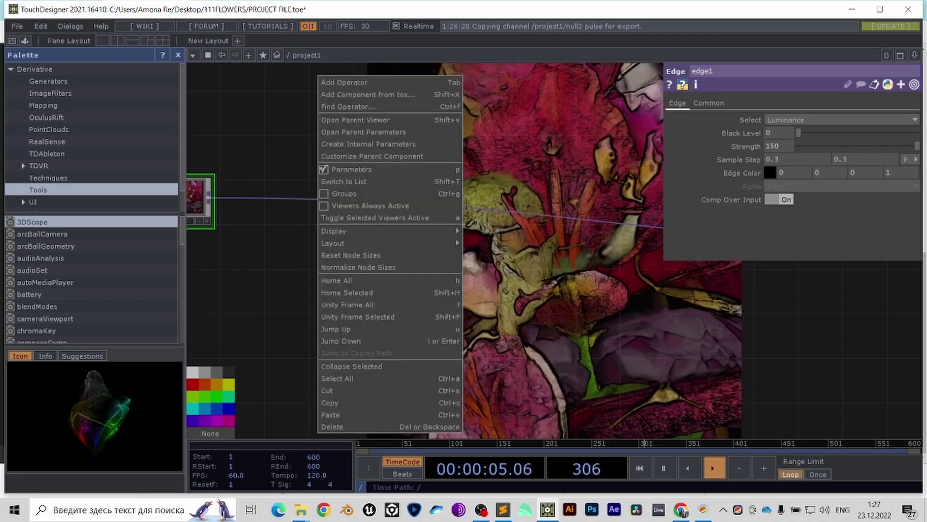
key("Escape")
right_click(314, 198)
left_click(339, 196)
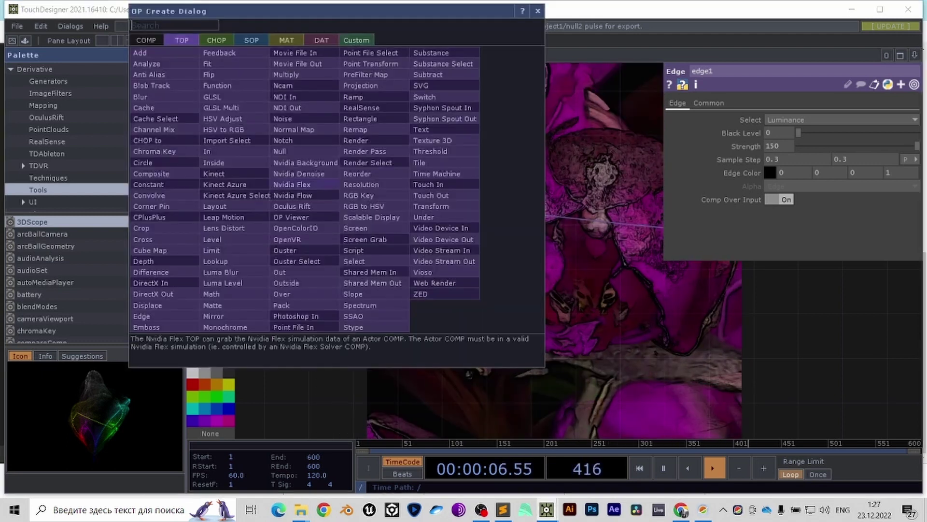
type("le")
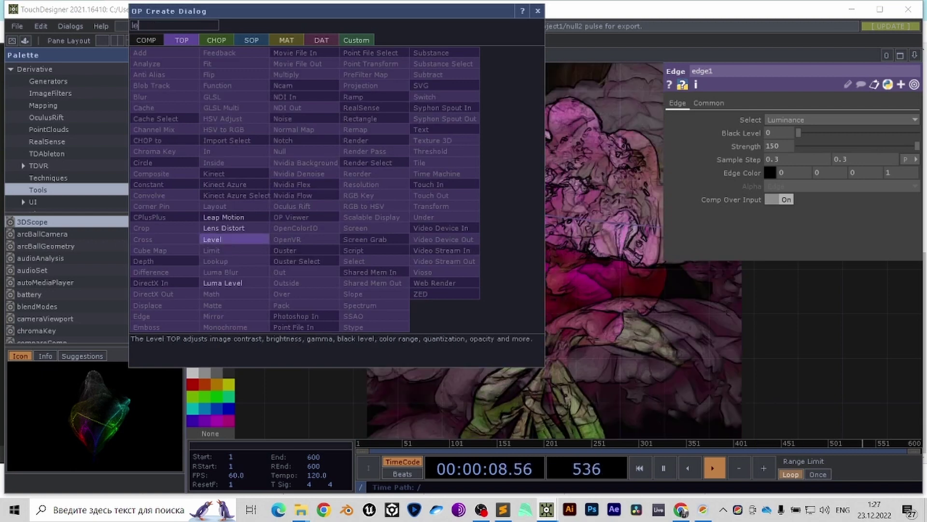
left_click(223, 239)
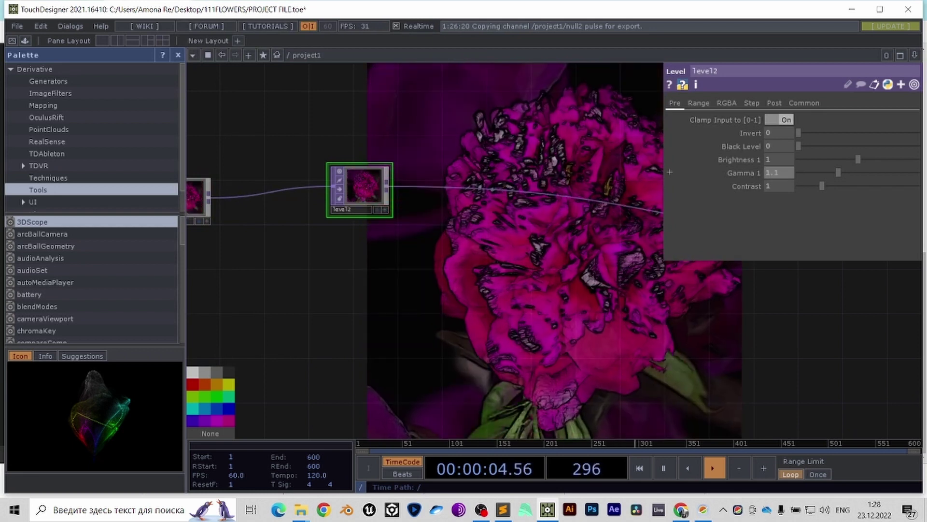
key("Return")
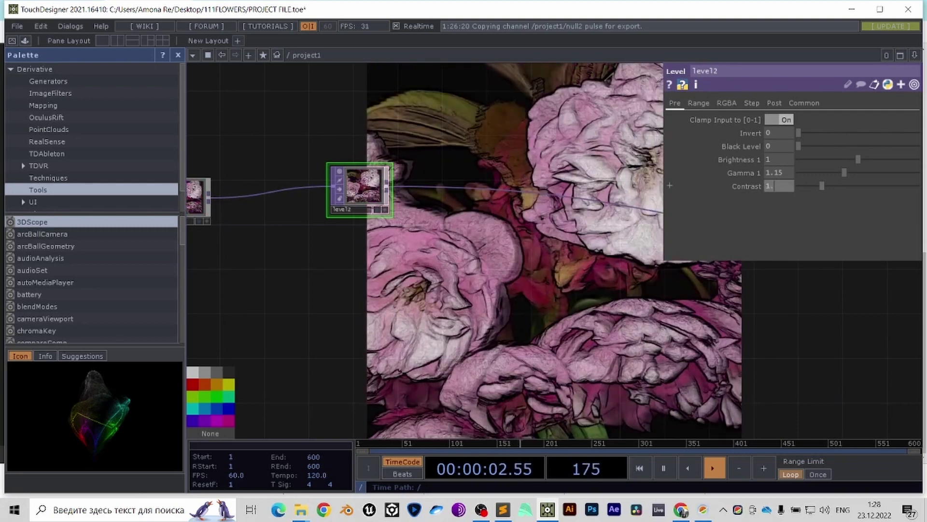
key("Return")
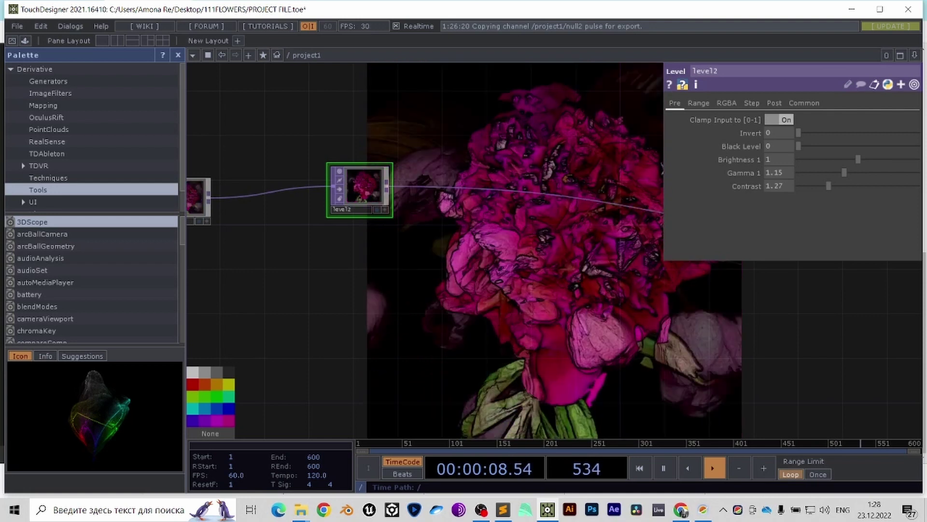
- Insert an RGB Key TOP on the wire after the second Level TOP and place it beside that node
left_click(511, 173)
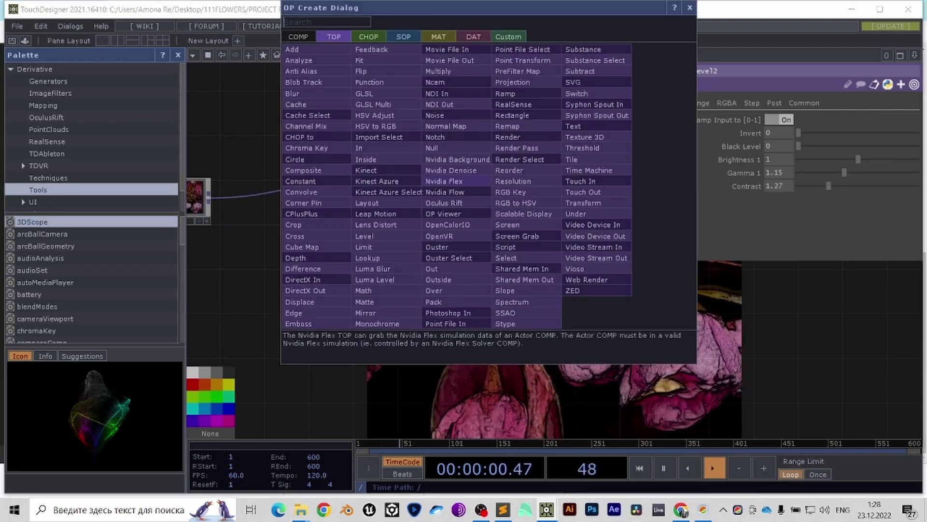
type("rg")
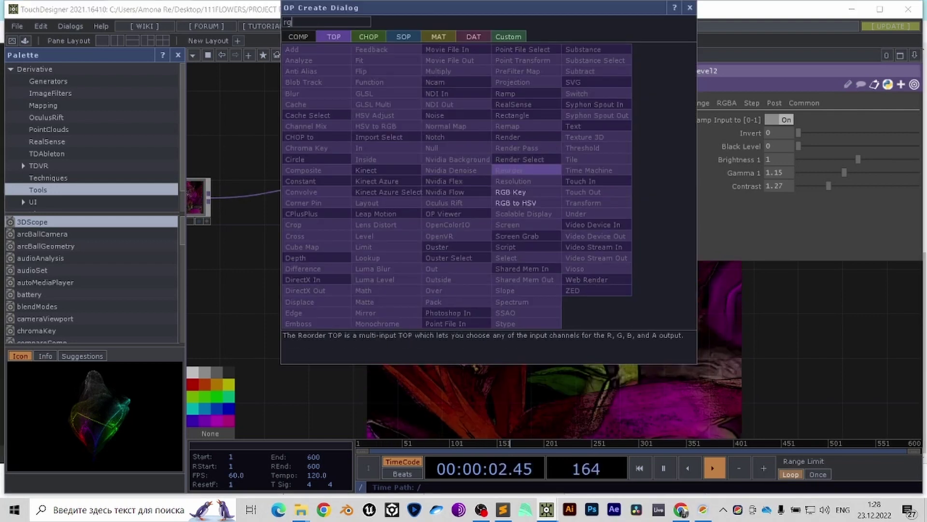
left_click(511, 192)
left_click(493, 189)
left_click_drag(563, 313, 239, 322)
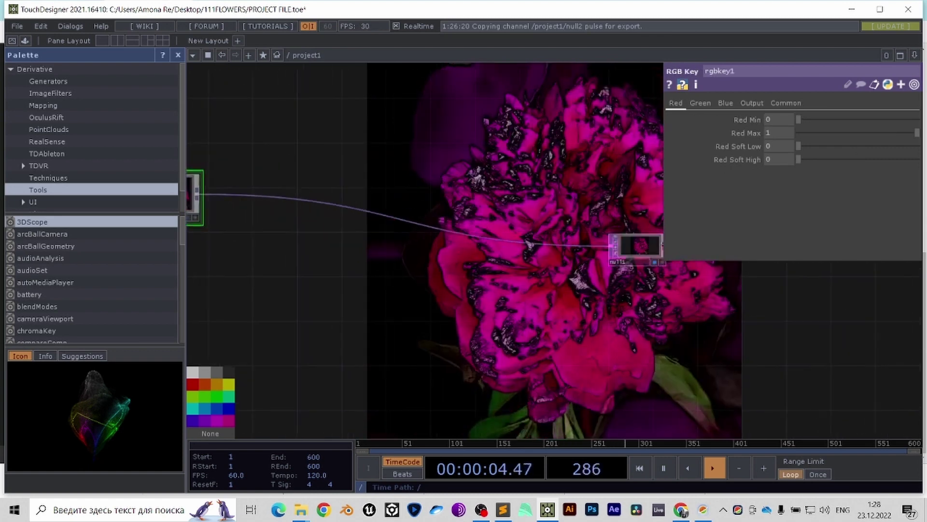
scroll(239, 321, "down", 3)
left_click_drag(523, 270, 642, 262)
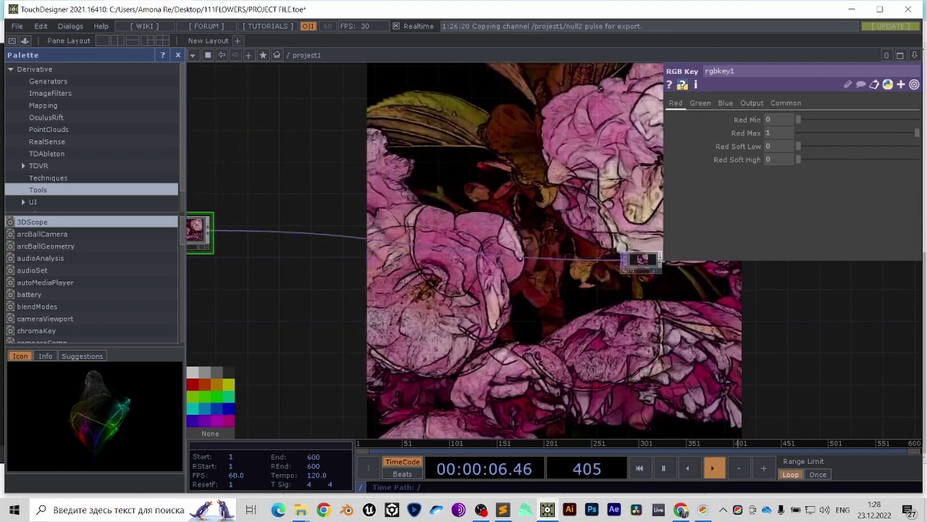
left_click_drag(560, 304, 738, 349)
left_click_drag(369, 277, 369, 293)
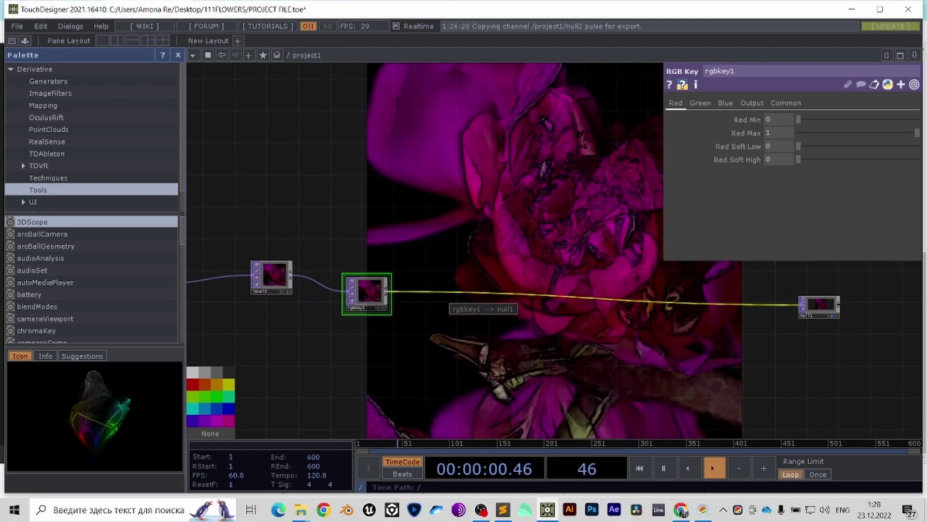
- Insert a Composite TOP between the RGB Key and the Null and set its operation to Freeze
left_click(520, 291)
type("com")
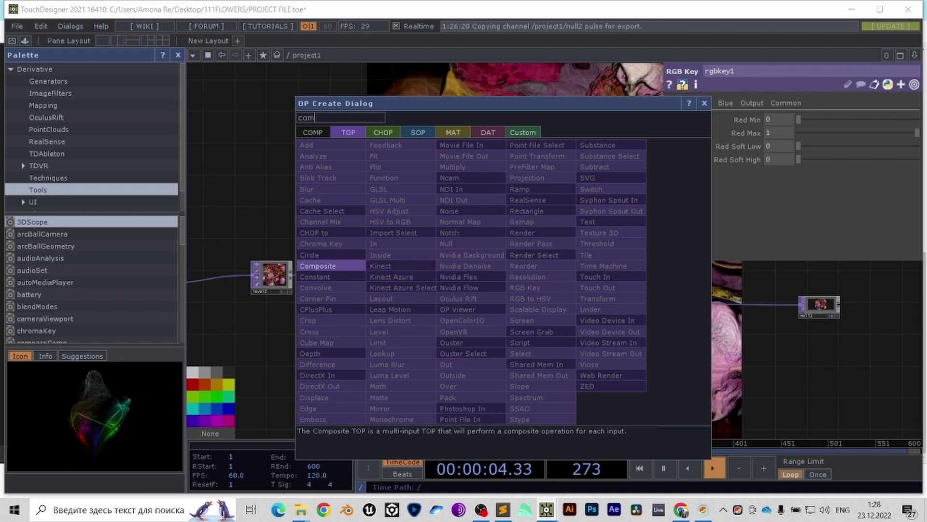
left_click(317, 265)
left_click(493, 294)
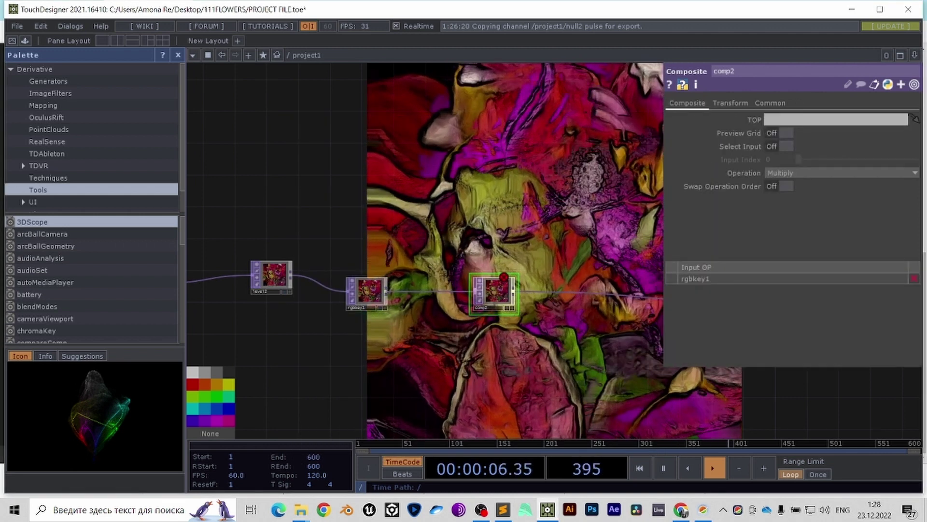
left_click(840, 173)
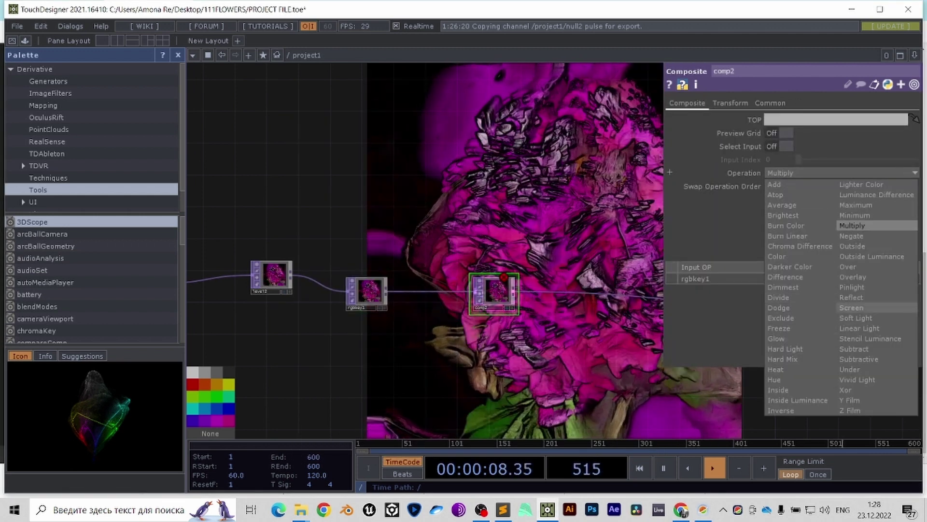
left_click(780, 328)
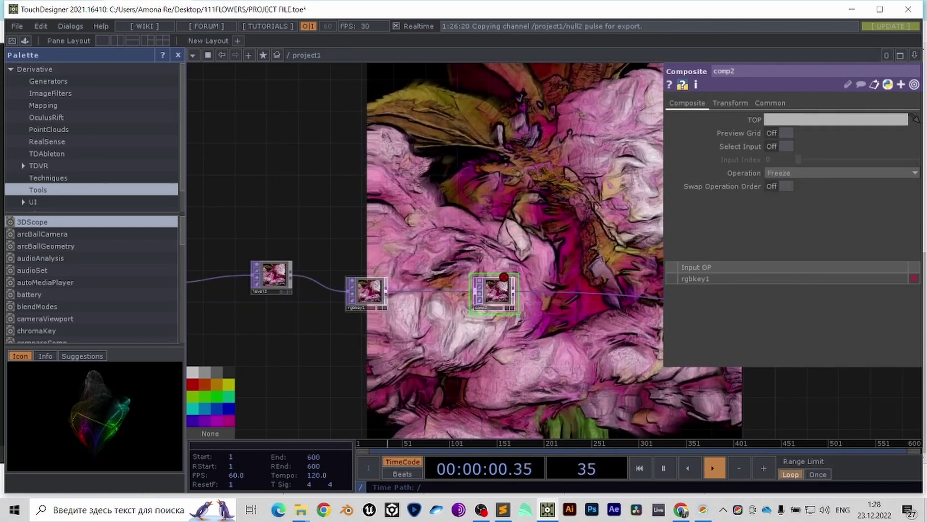
- Add a Ramp TOP branching from the RGB Key and wire its output into the new Composite TOP
scroll(371, 324, "up", 2)
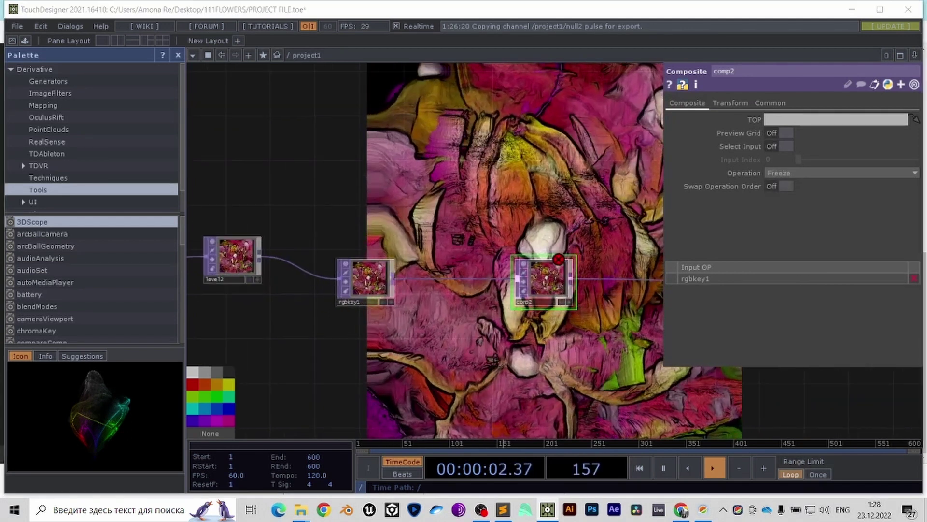
key("Tab")
type("ra")
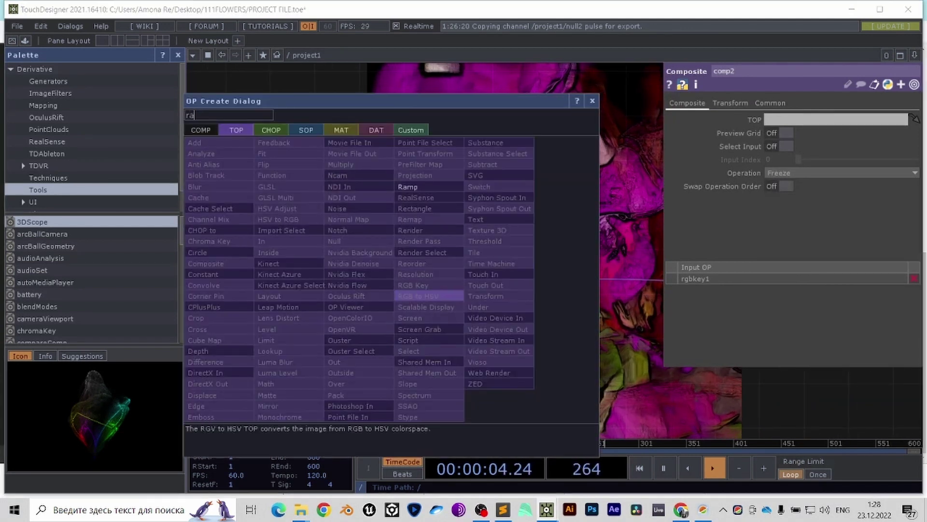
left_click(425, 187)
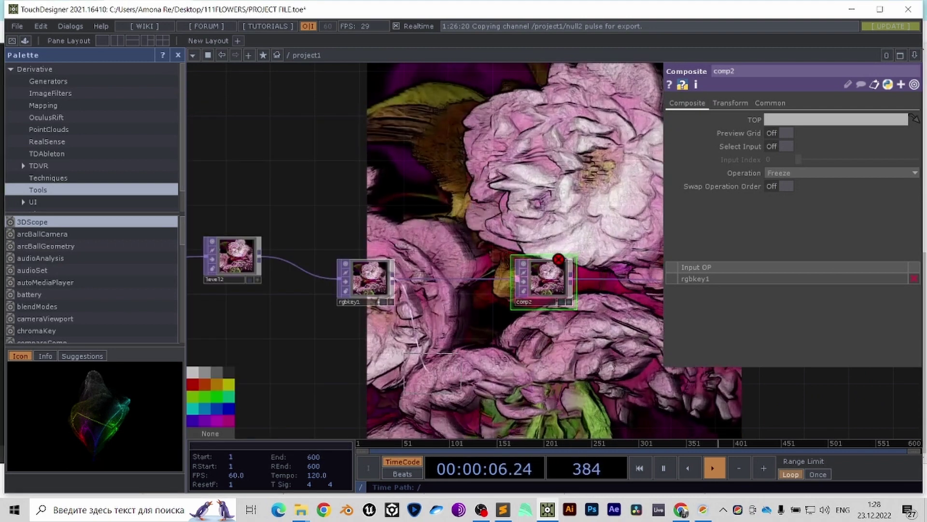
left_click(432, 375)
left_click_drag(460, 367, 517, 279)
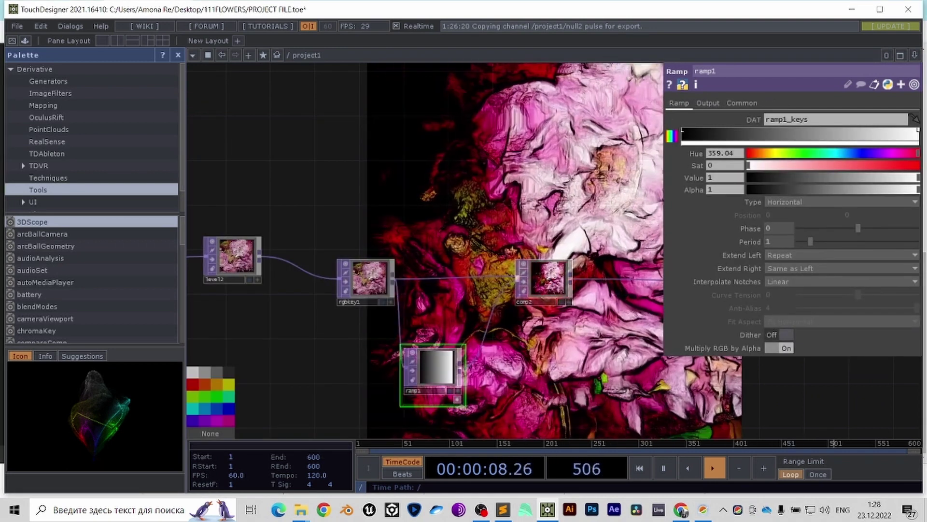
- Add white keys with Value 1 to the ramp and set its Phase to -1 and Period to 4.57
left_click(726, 134)
left_click_drag(780, 178, 917, 237)
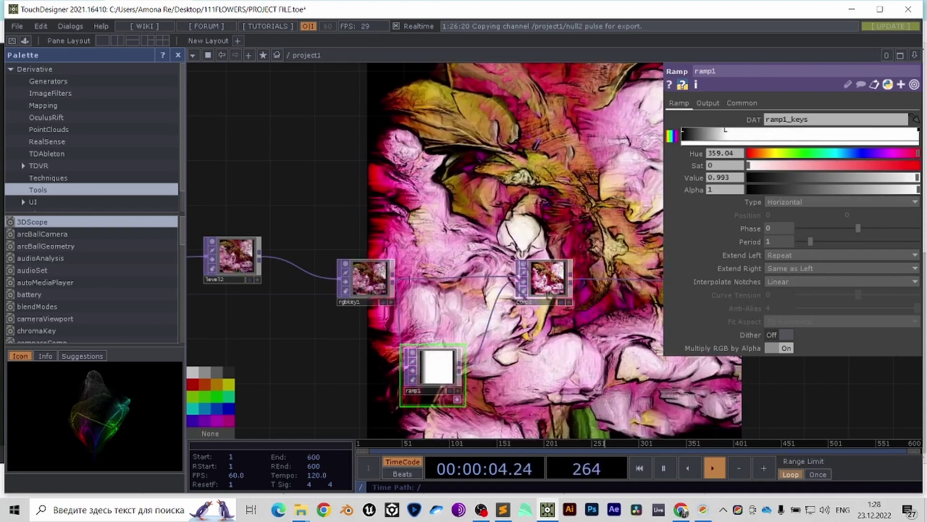
left_click_drag(918, 178, 894, 178)
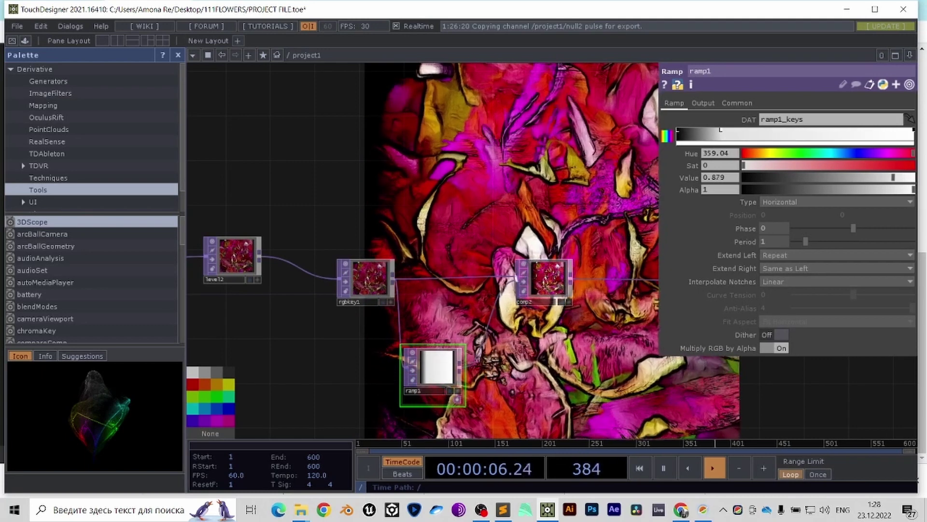
left_click(875, 9)
left_click_drag(912, 173, 923, 173)
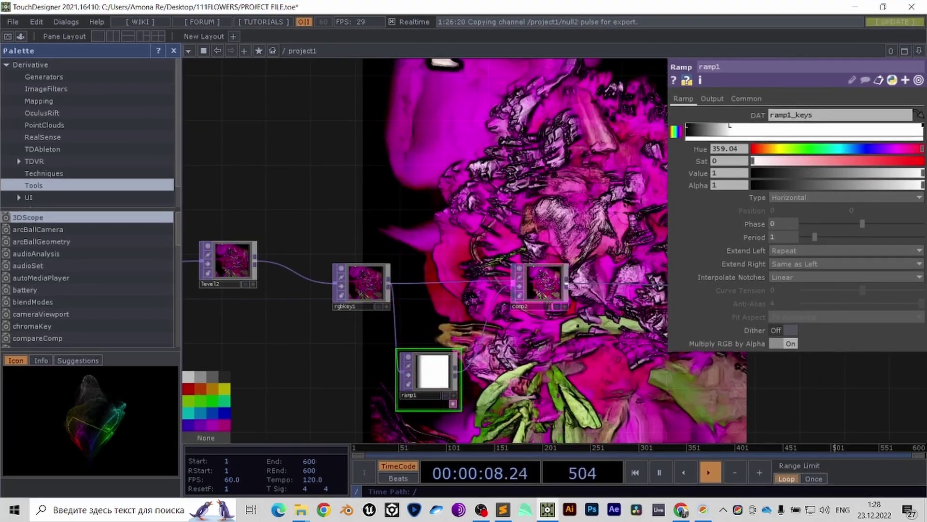
left_click_drag(591, 161, 590, 174)
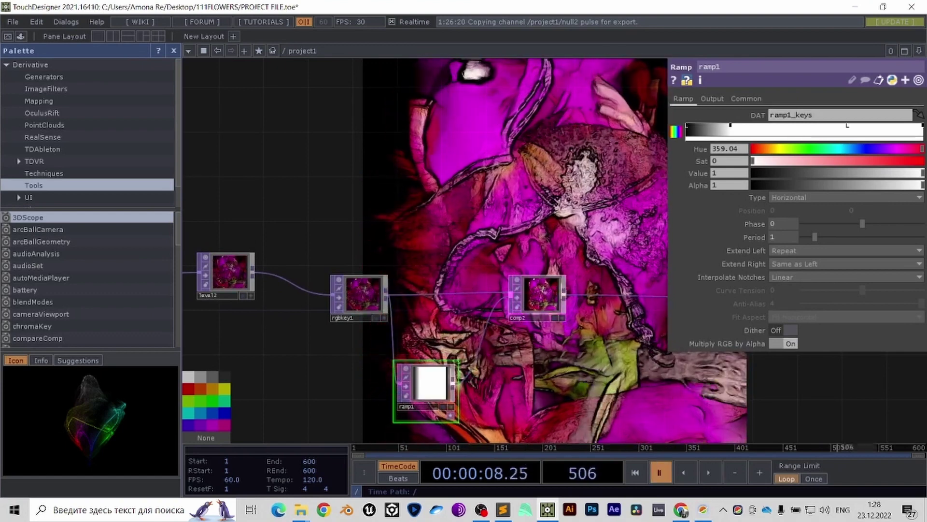
key("space")
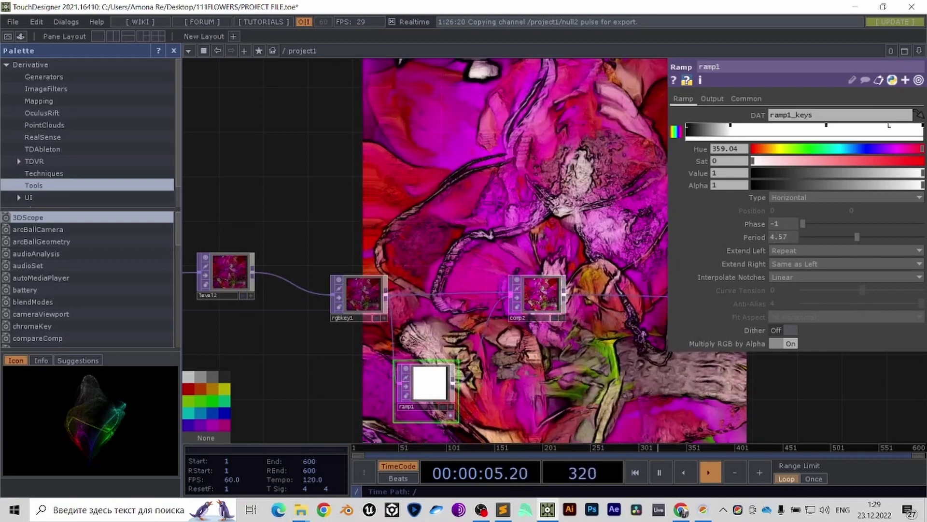
- Insert a Slope TOP on the wire between the Freeze Composite and the Null
left_click(537, 297)
left_click_drag(570, 343, 456, 299)
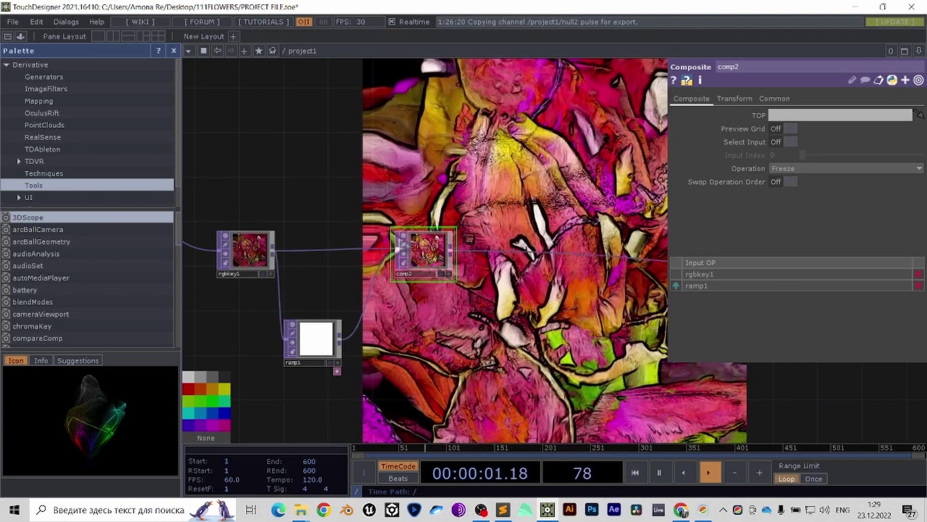
left_click_drag(603, 290, 331, 294)
left_click_drag(600, 281, 613, 282)
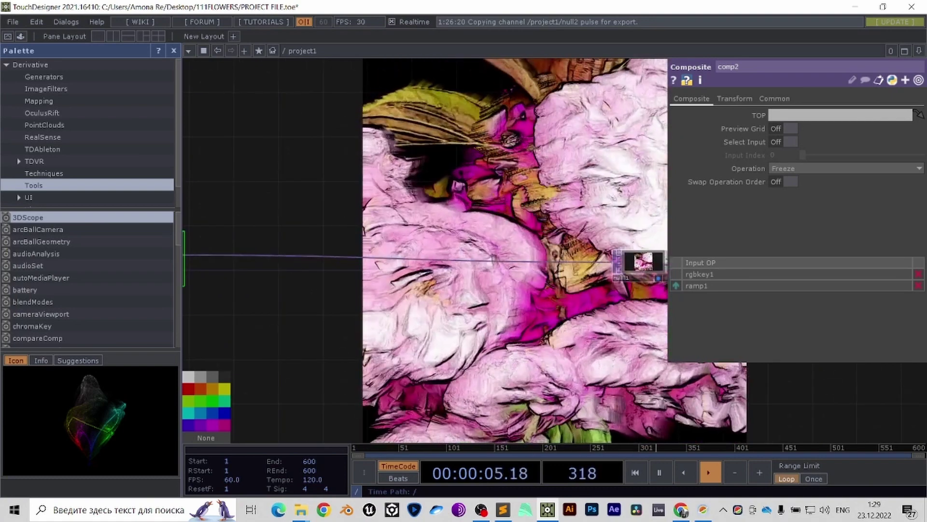
left_click_drag(411, 300, 602, 292)
right_click(458, 249)
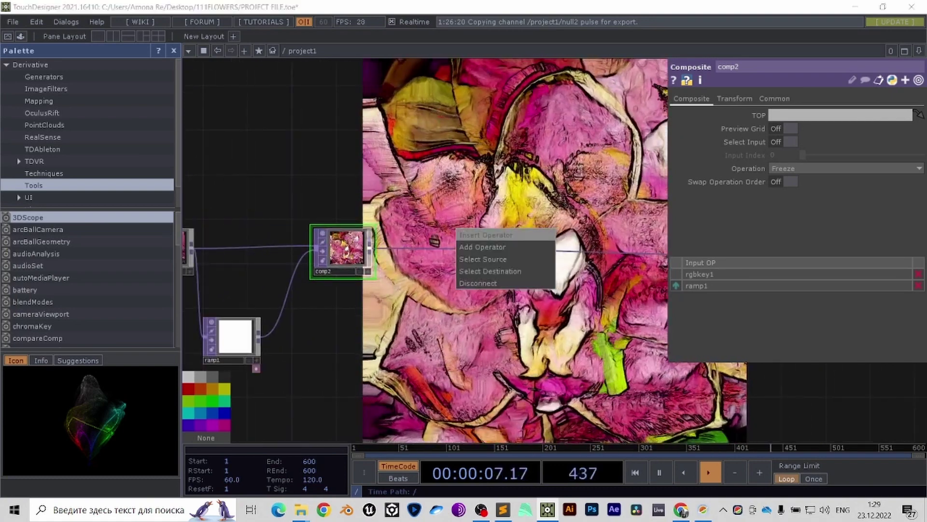
left_click(483, 234)
type("slo")
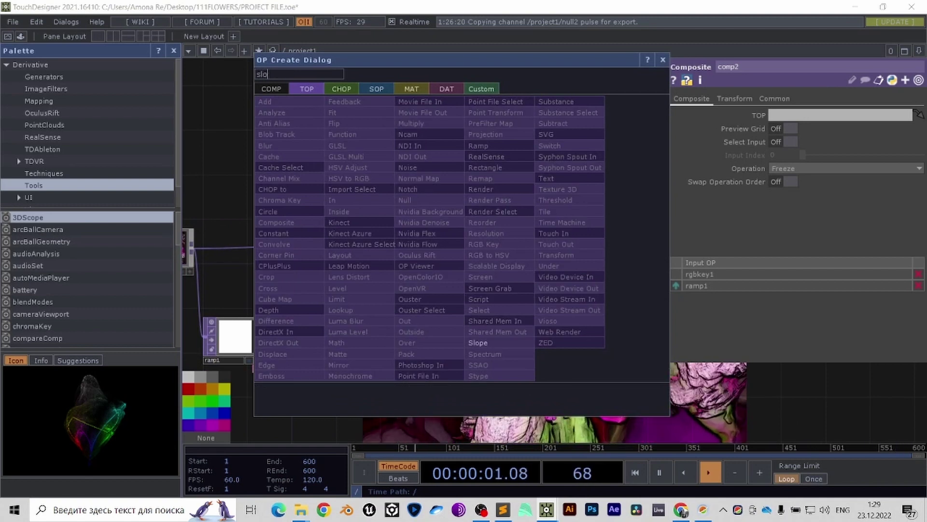
left_click(478, 342)
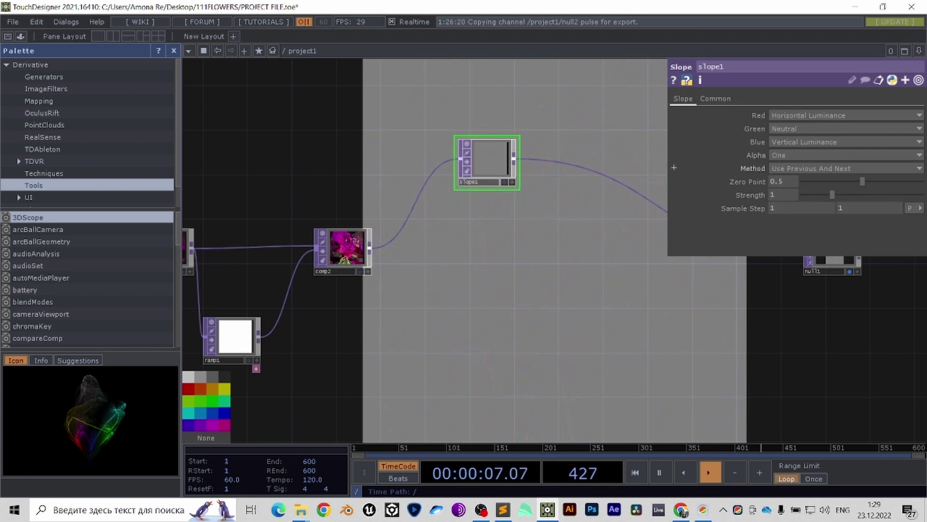
- Set the Slope TOP's Red channel to Neutral and its Green channel to Vertical Luminance
left_click(674, 115)
left_click(784, 270)
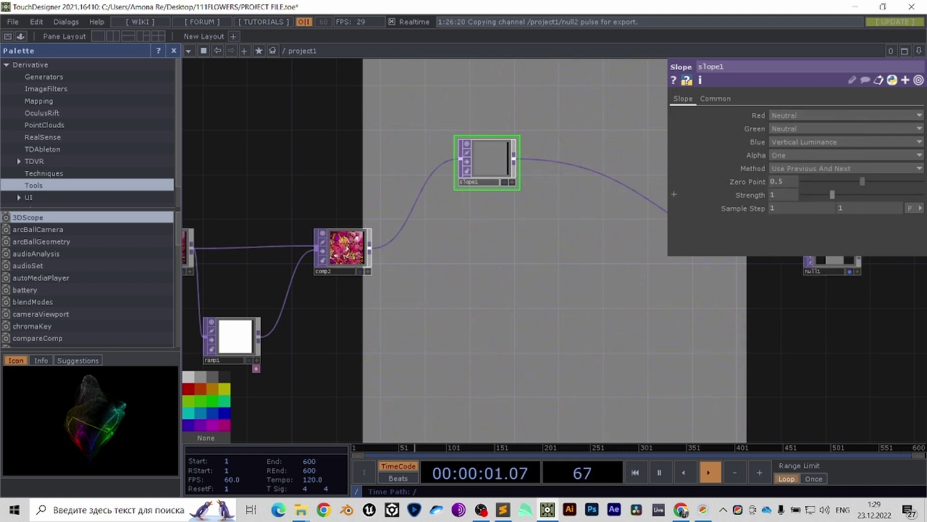
left_click(842, 129)
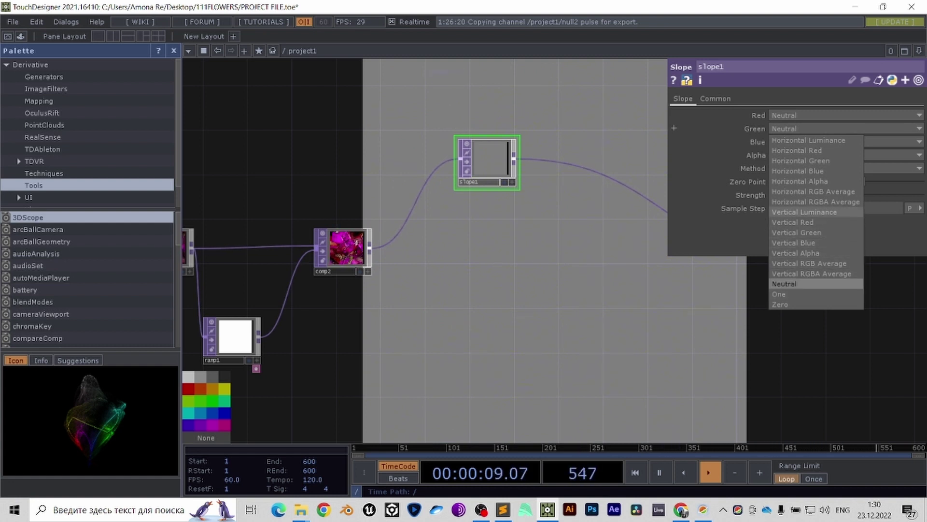
left_click(804, 212)
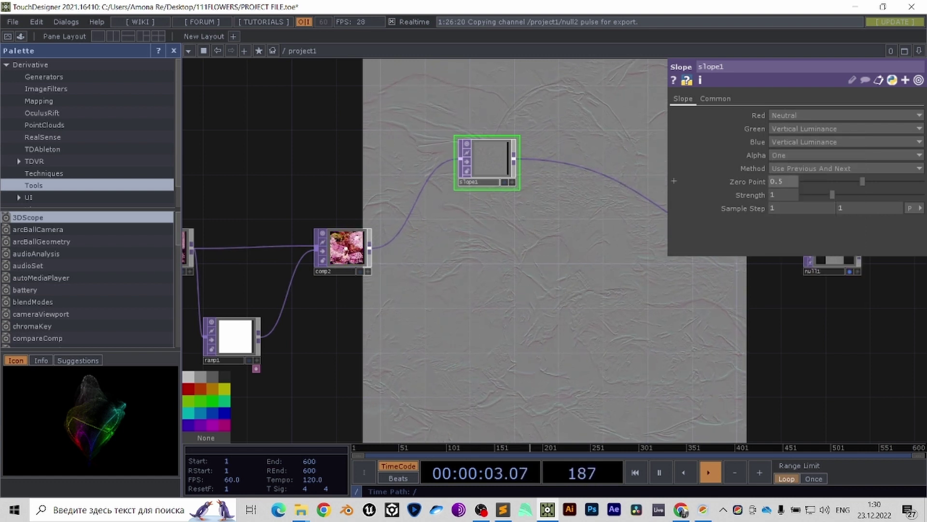
- Set the Slope TOP's Zero Point to 0 and Strength to 100
left_click(780, 181)
type("0")
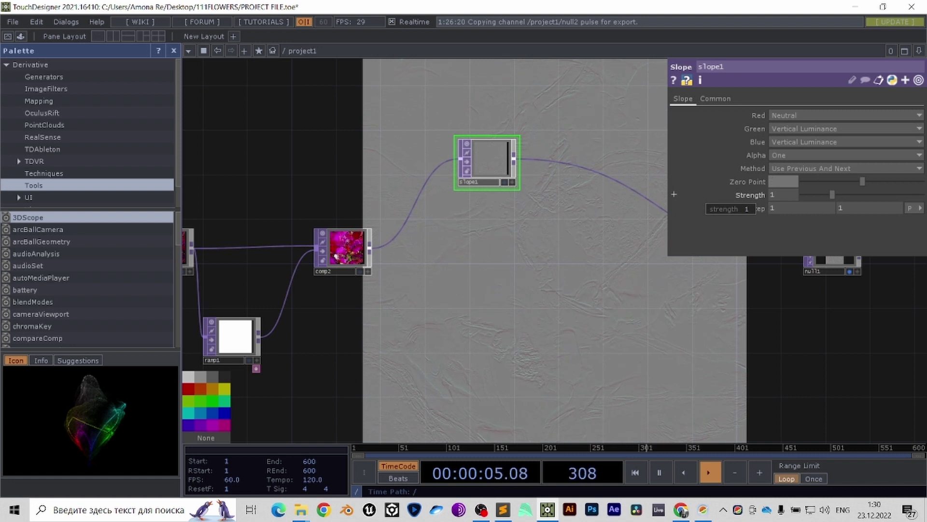
key("Return")
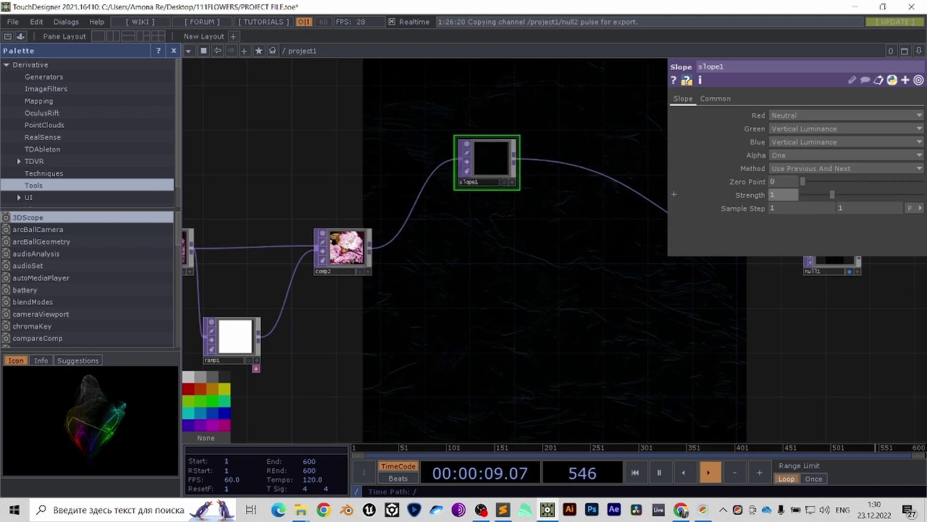
type("00")
key("Return")
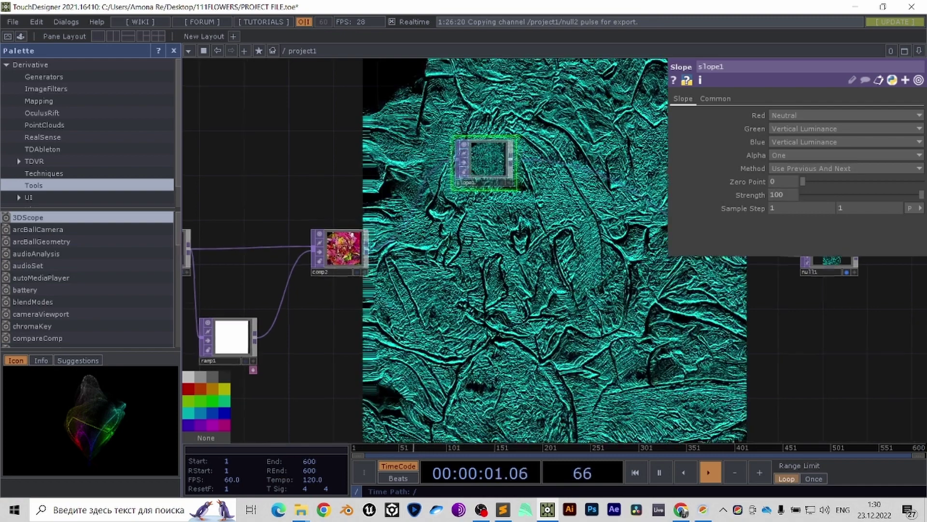
- Insert a Luma Blur TOP between the Slope TOP and the Null, with the Slope feeding both of its inputs
left_click_drag(579, 280, 511, 275)
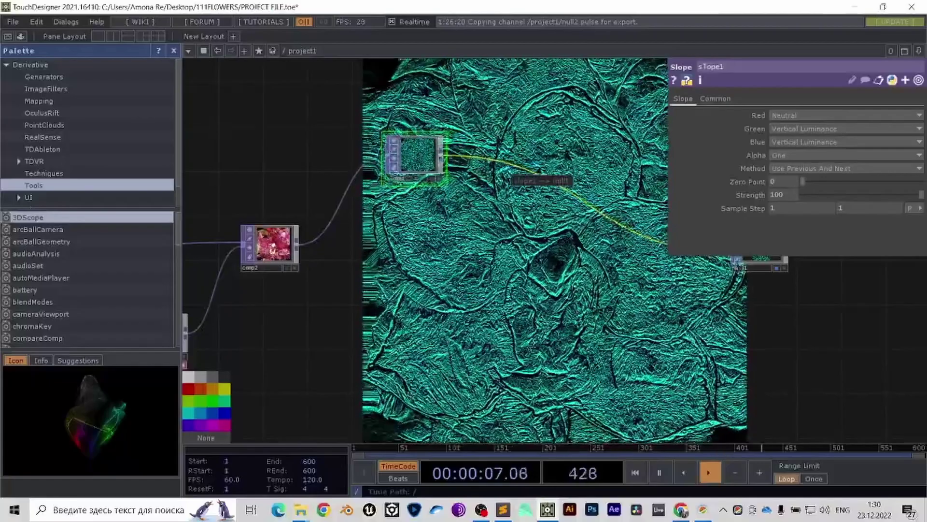
left_click(520, 150)
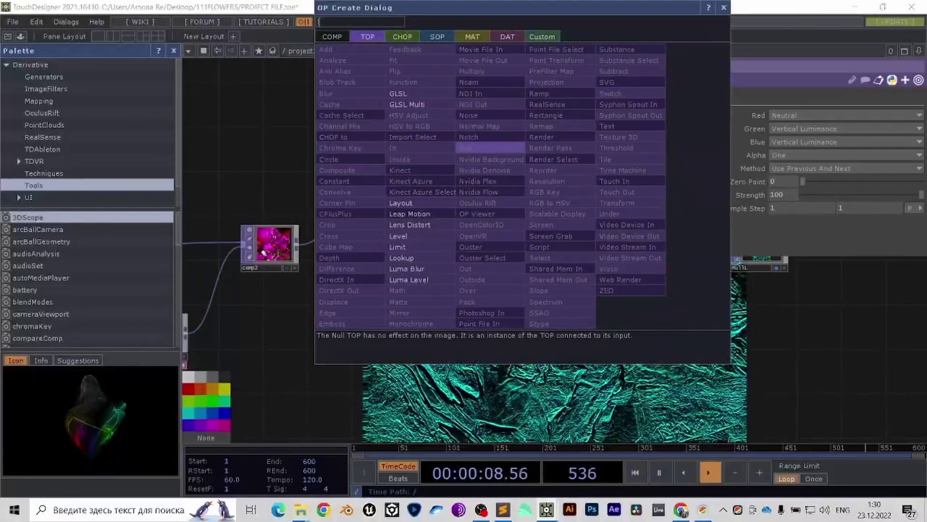
key("Escape")
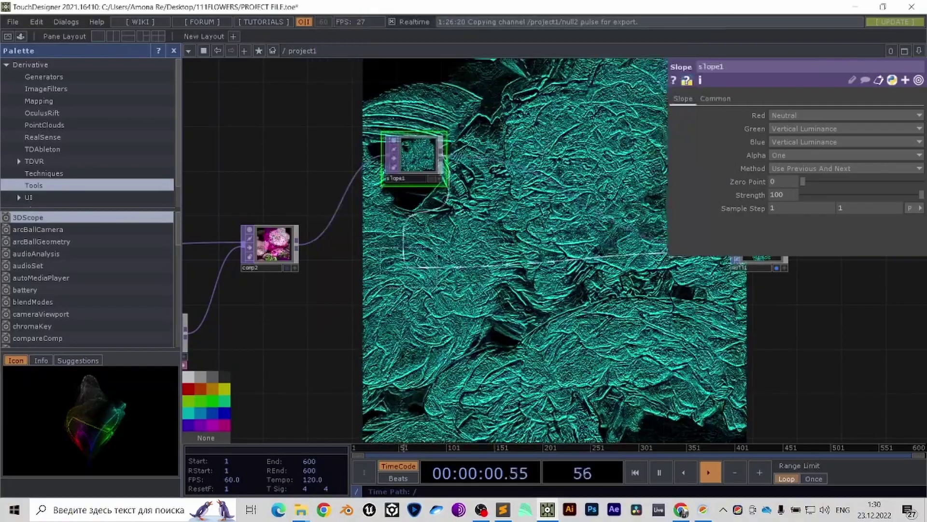
left_click(547, 155)
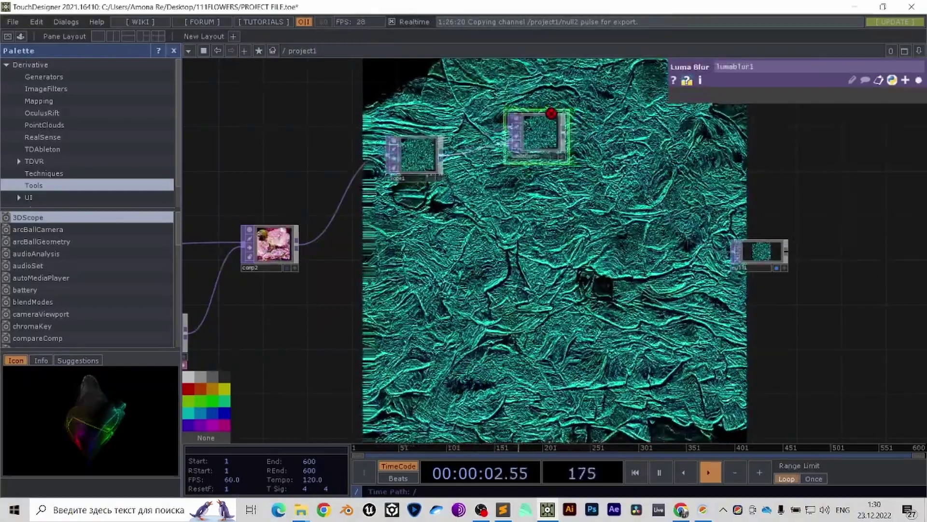
left_click_drag(547, 155, 548, 167)
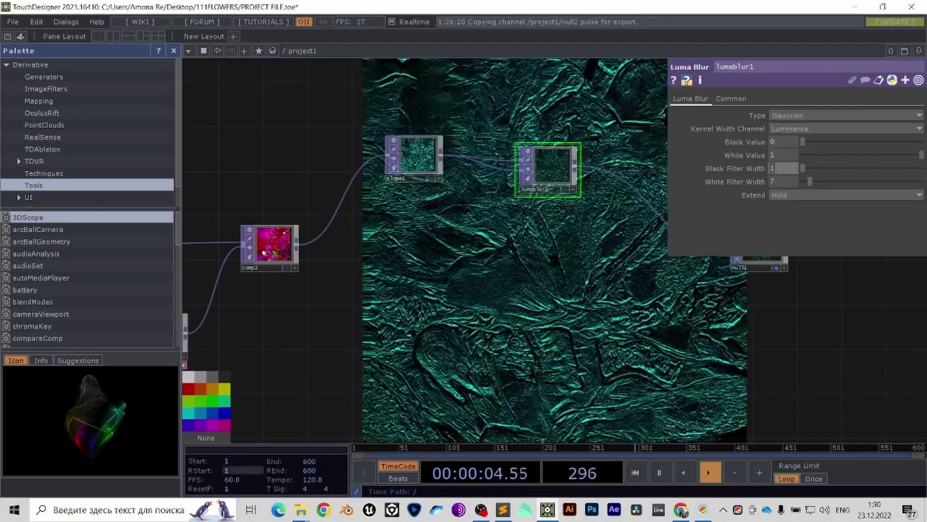
- Set the Luma Blur's Black Filter Width to 23 and White Filter Width to 100
type("23")
key("Return")
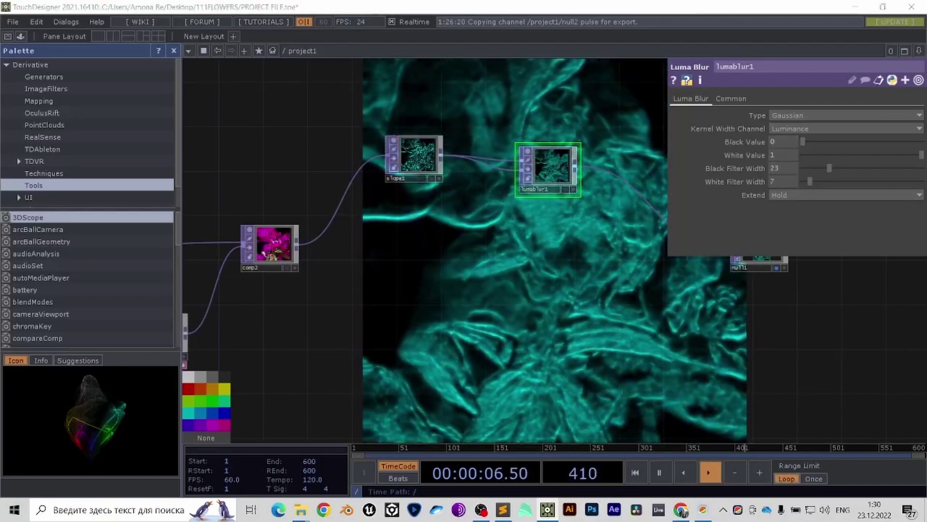
left_click(783, 181)
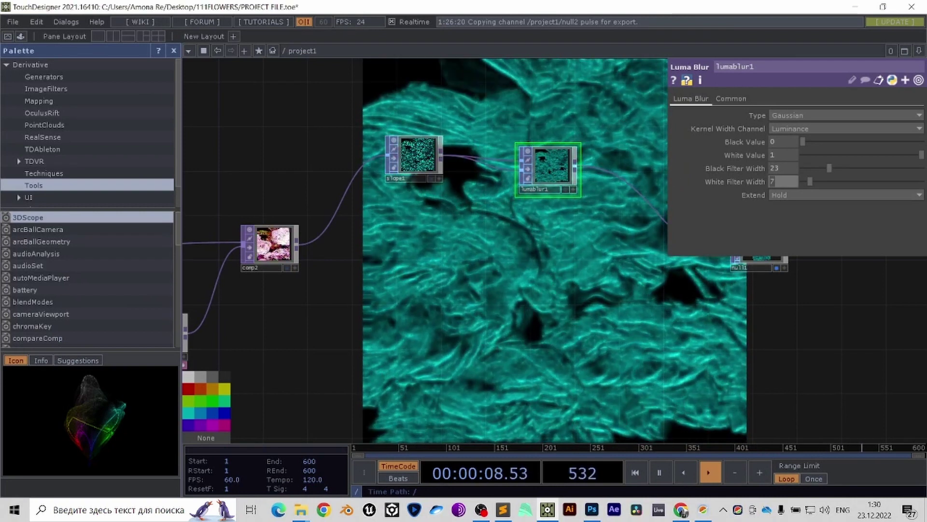
type("10")
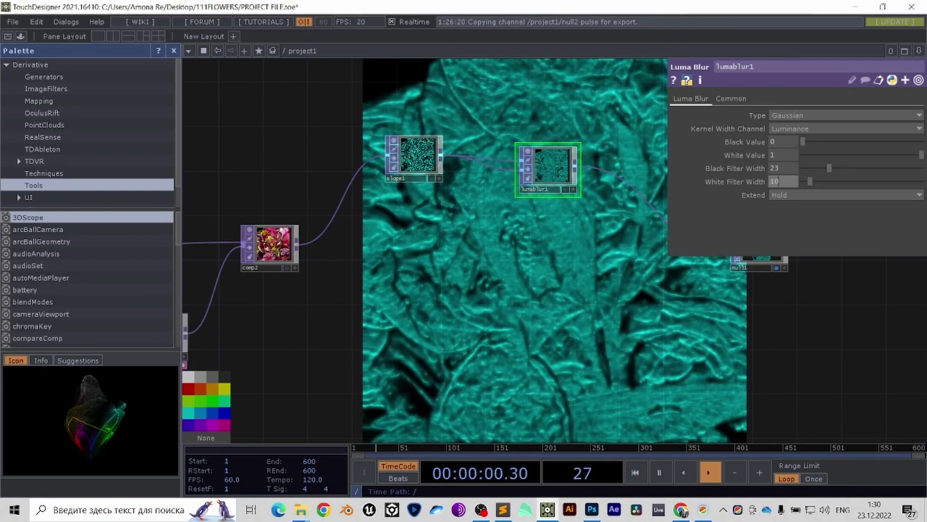
type("0")
key("Return")
- Insert a Composite TOP on the wire between the Luma Blur and the Null, and pause playback
left_click_drag(648, 290, 348, 259)
left_click_drag(460, 220, 616, 231)
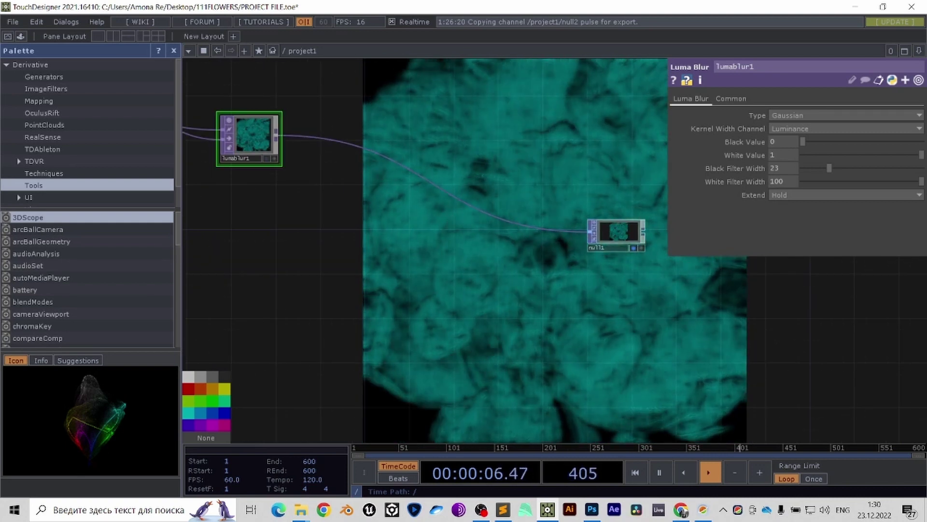
right_click(417, 151)
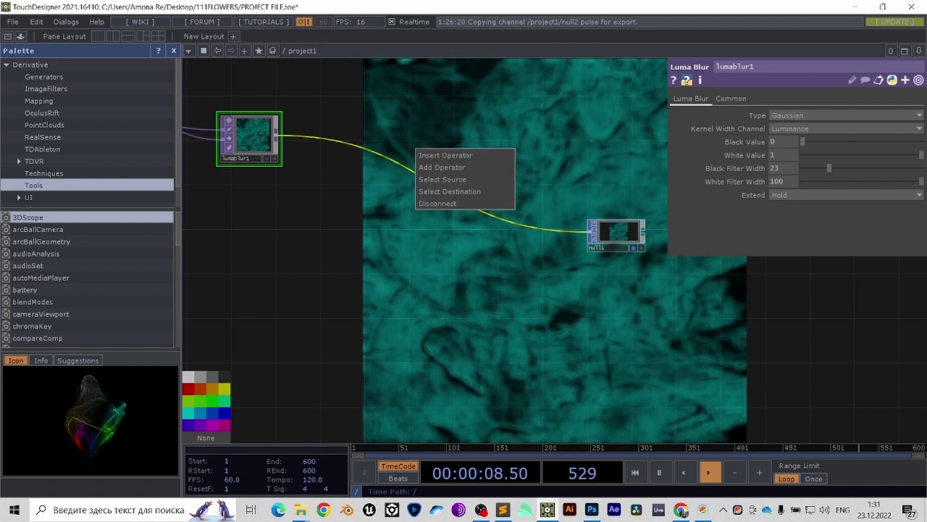
left_click(435, 155)
type("co")
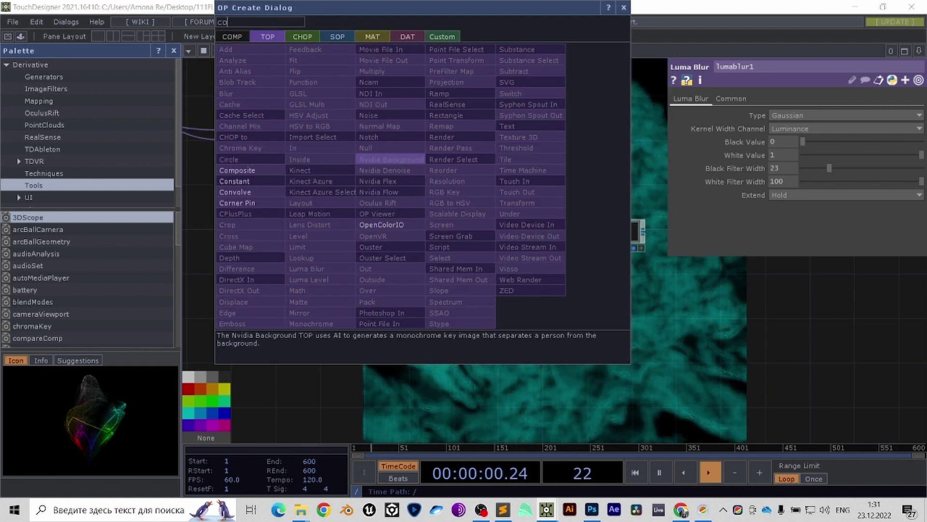
left_click(256, 170)
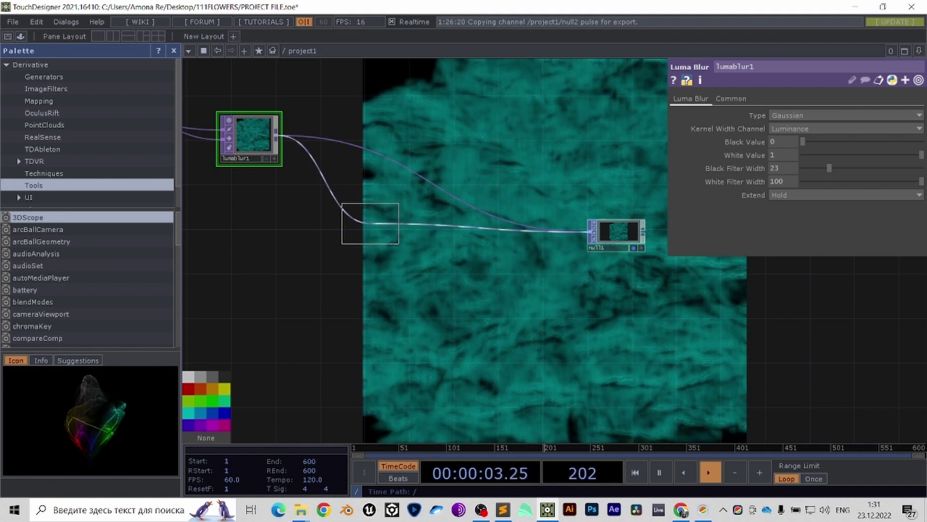
left_click(370, 223)
key("space")
- Connect the output of the Freeze Composite to the new Composite TOP as its second input
left_click_drag(333, 287, 568, 325)
scroll(568, 324, "down", 5)
scroll(445, 301, "up", 2)
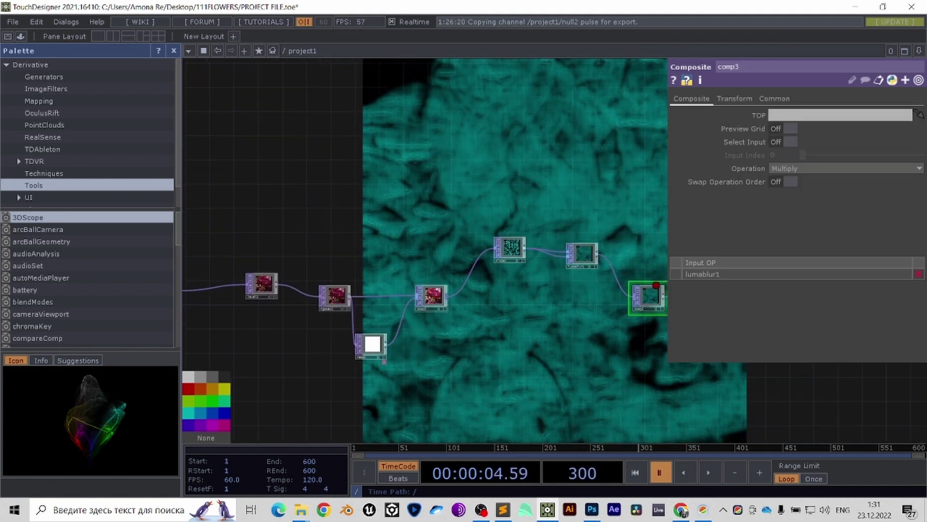
scroll(459, 309, "up", 2)
left_click_drag(458, 309, 333, 304)
left_click(299, 290)
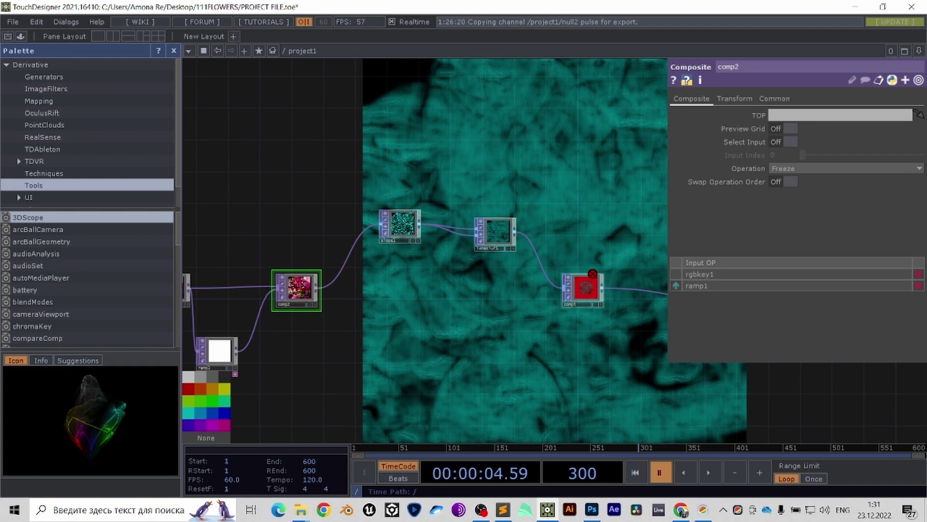
left_click_drag(316, 289, 375, 300)
left_click(583, 290)
scroll(374, 300, "up", 2)
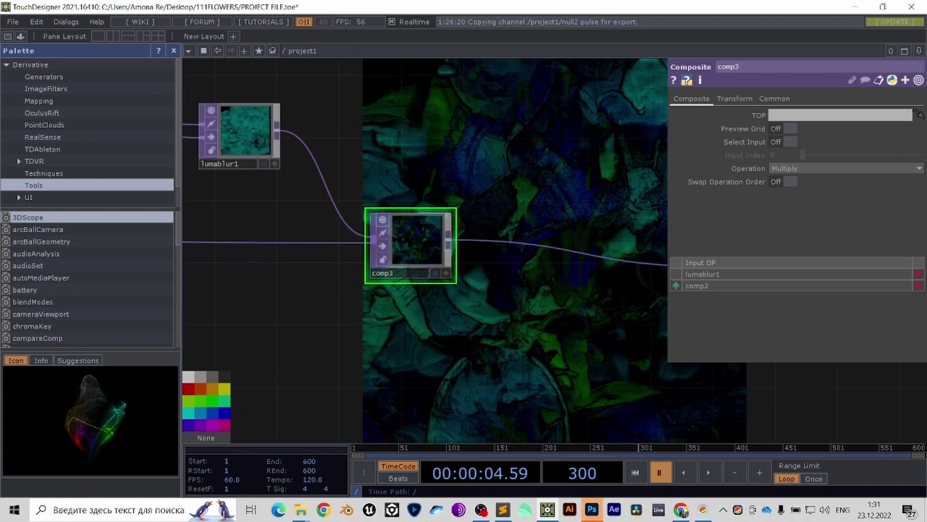
- Turn off the node viewer of the Luma Blur TOP
scroll(496, 353, "down", 2)
left_click_drag(496, 353, 644, 259)
scroll(645, 260, "down", 1)
scroll(565, 293, "down", 6)
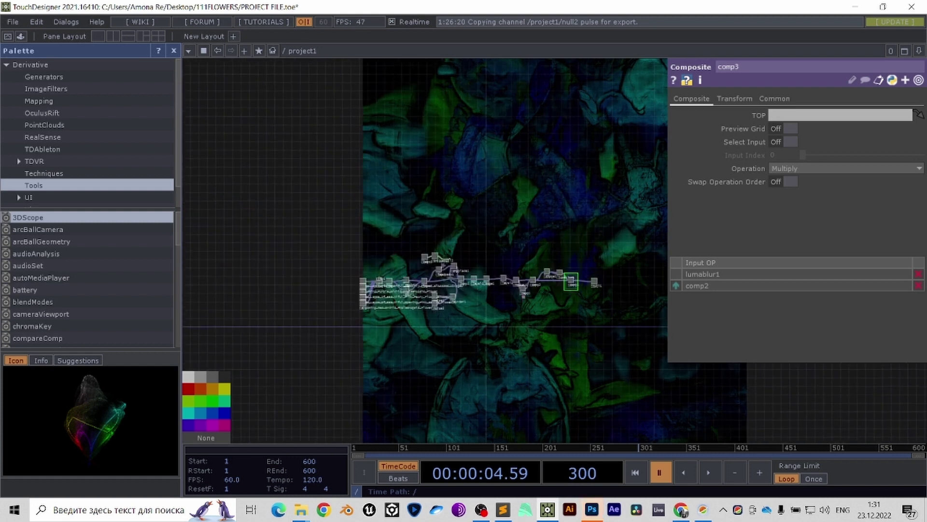
right_click_drag(301, 189, 612, 375)
scroll(550, 272, "up", 2)
scroll(559, 271, "up", 8)
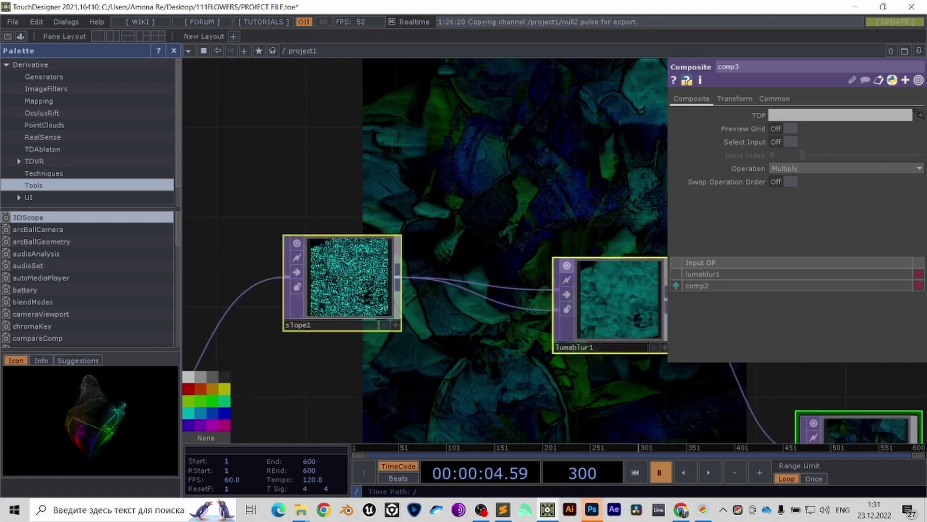
left_click(568, 290)
left_click(567, 264)
left_click_drag(521, 270, 515, 268)
scroll(555, 289, "down", 8)
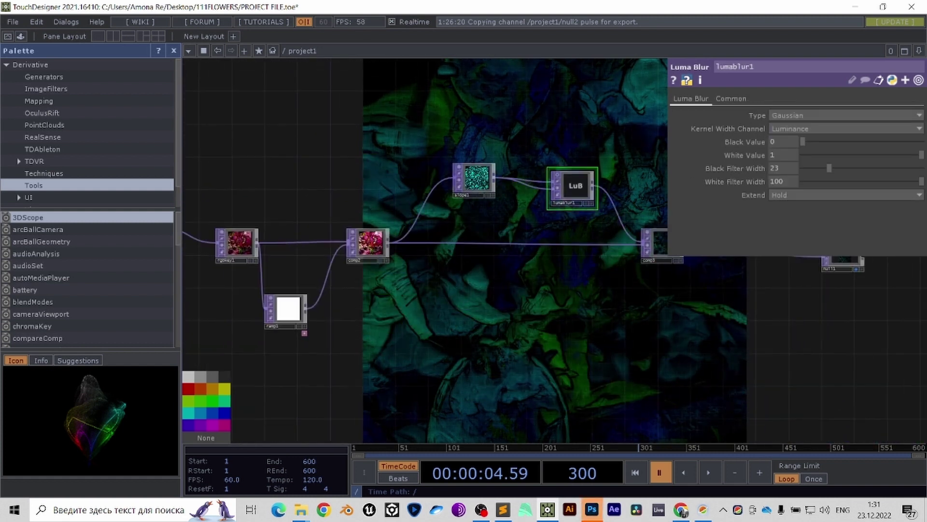
scroll(556, 290, "down", 5)
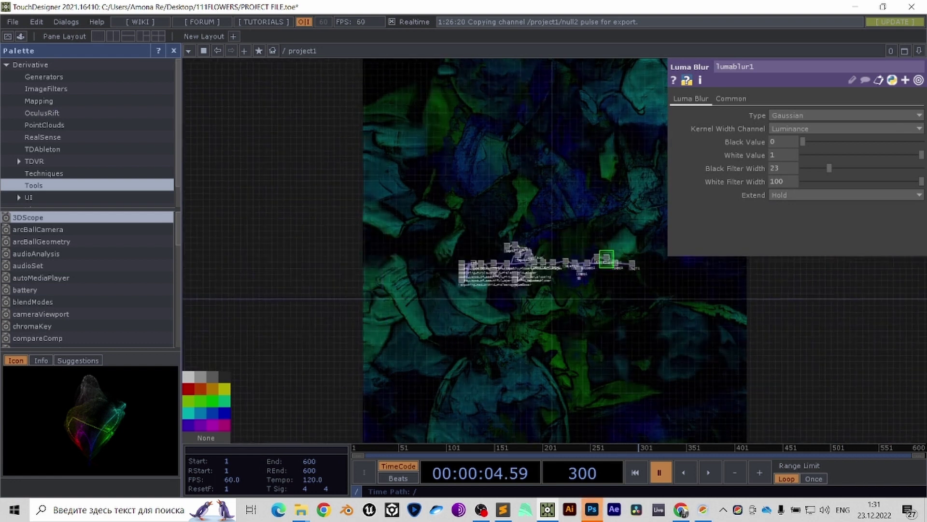
- Select the nodes across the network, turn off their viewers together, and resume playback
right_click_drag(348, 150, 724, 372)
scroll(555, 290, "up", 5)
scroll(632, 307, "up", 8)
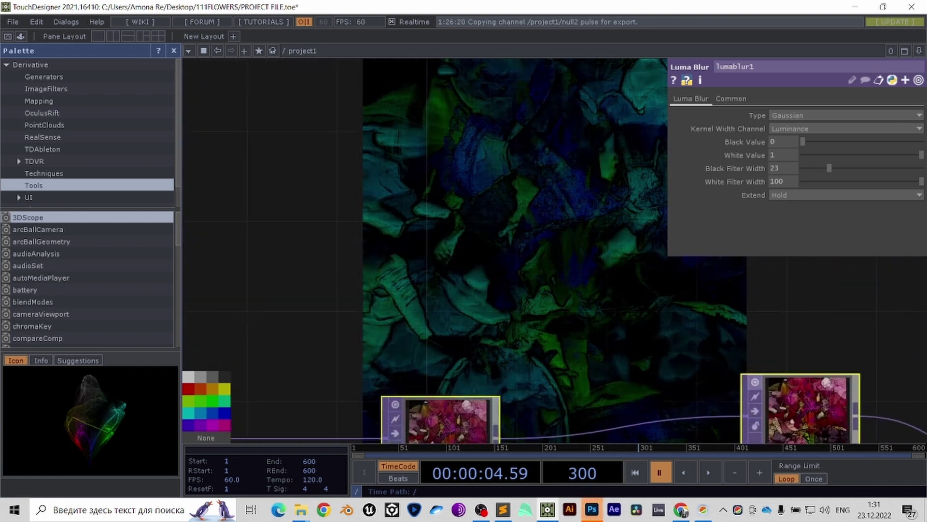
left_click(754, 383)
scroll(724, 357, "down", 3)
left_click_drag(724, 358, 345, 259)
scroll(782, 411, "up", 4)
scroll(782, 410, "down", 4)
left_click_drag(782, 410, 290, 318)
scroll(291, 319, "down", 2)
scroll(625, 291, "up", 4)
left_click(709, 473)
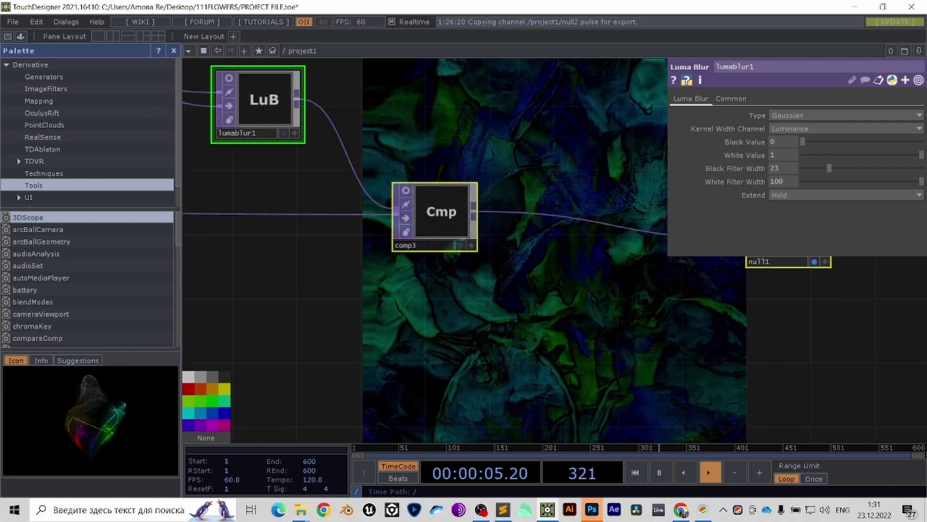
- Set the Operation of the Composite after the Luma Blur to Luminance Difference
left_click_drag(555, 309, 620, 350)
left_click(505, 253)
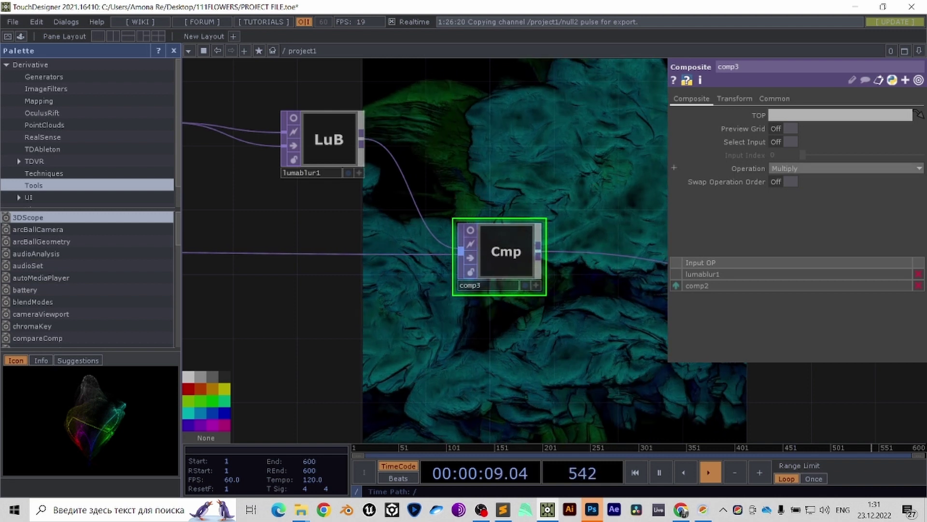
left_click(845, 168)
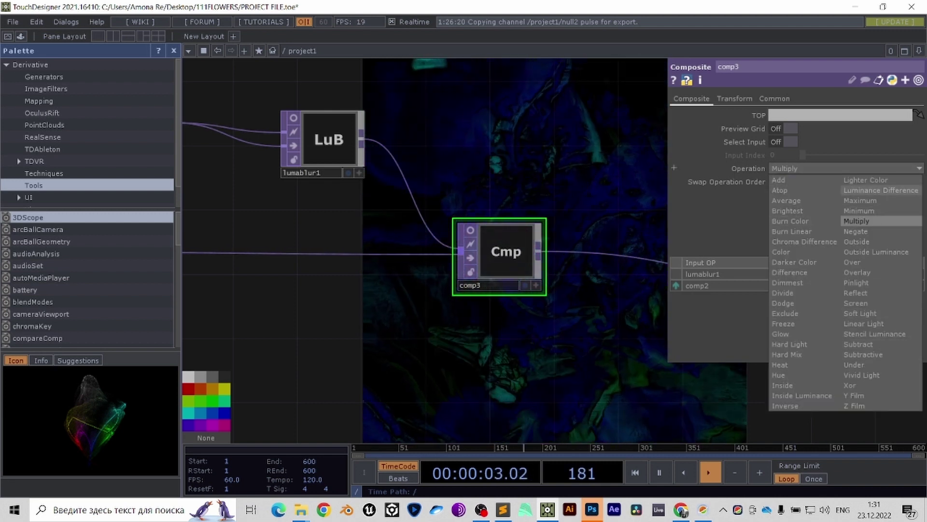
left_click(881, 189)
left_click_drag(547, 332, 369, 303)
scroll(369, 302, "down", 9)
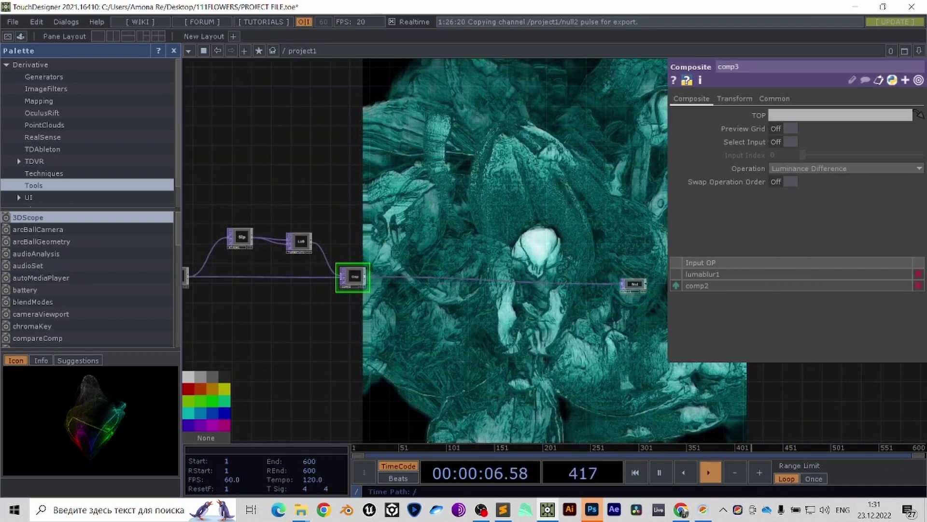
- Pause playback and insert a Level TOP on the wire between the Luminance Difference Composite and the Null
left_click_drag(462, 284, 633, 284)
key("space")
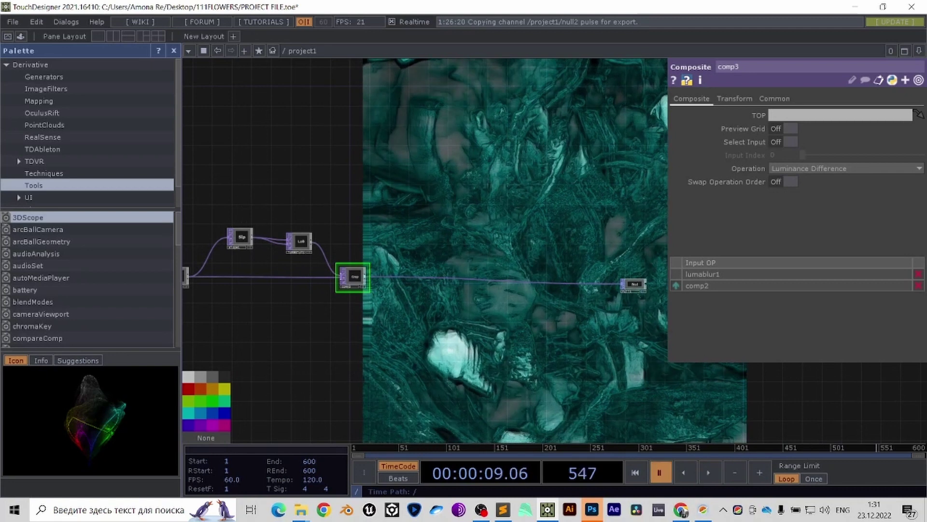
left_click_drag(599, 319, 445, 304)
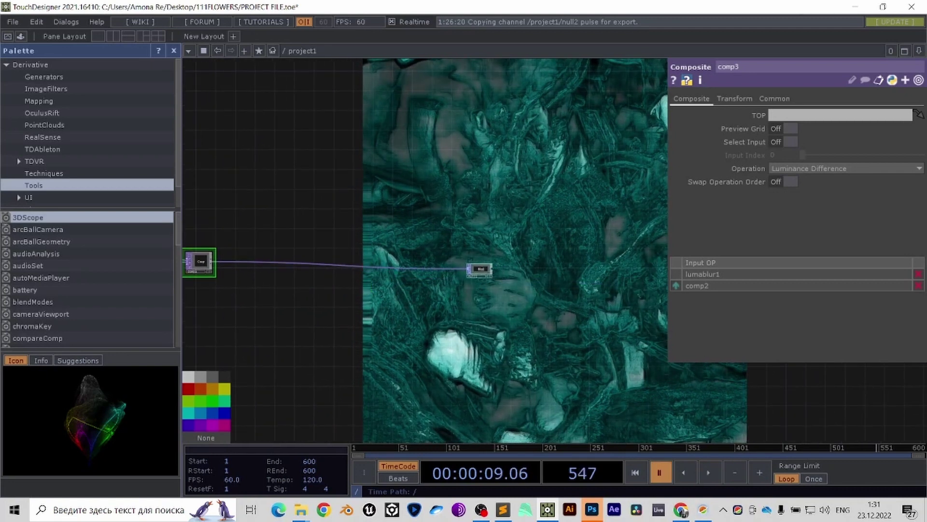
left_click_drag(324, 304, 445, 309)
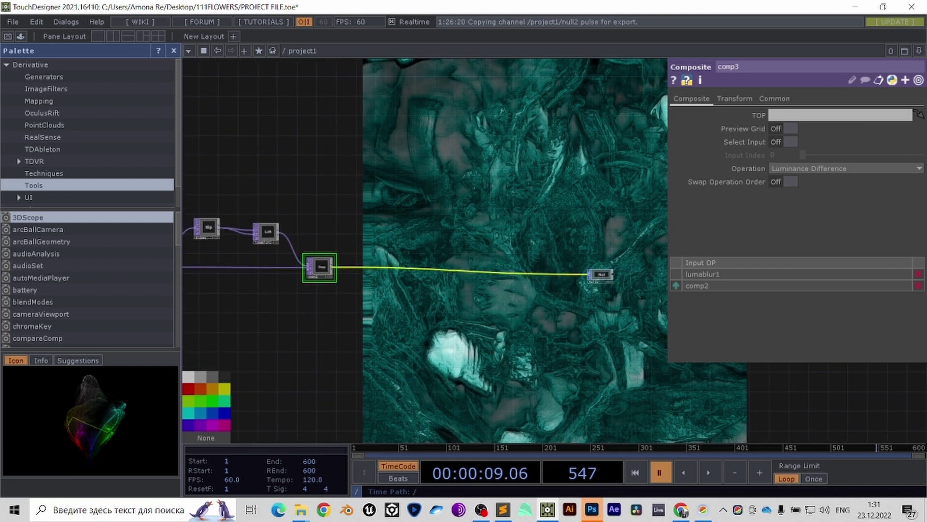
right_click(408, 268)
left_click(429, 254)
type("lev")
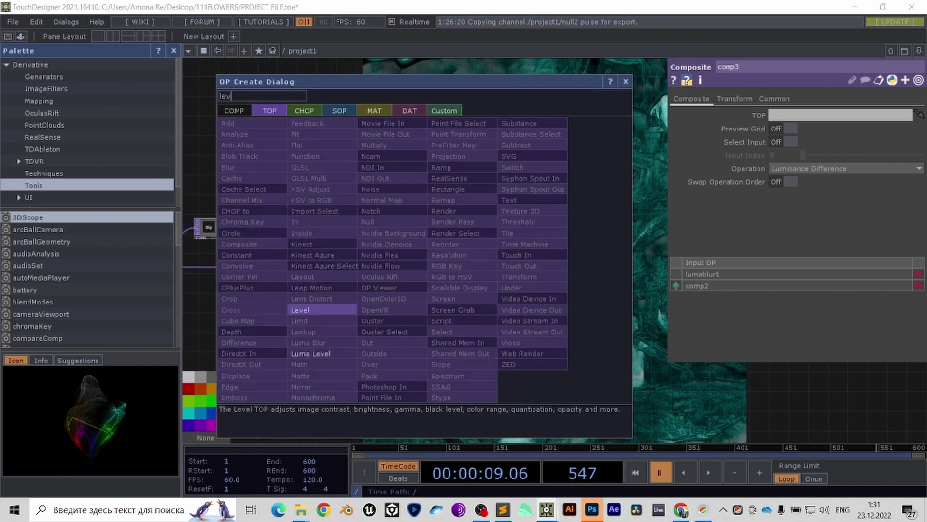
left_click(300, 309)
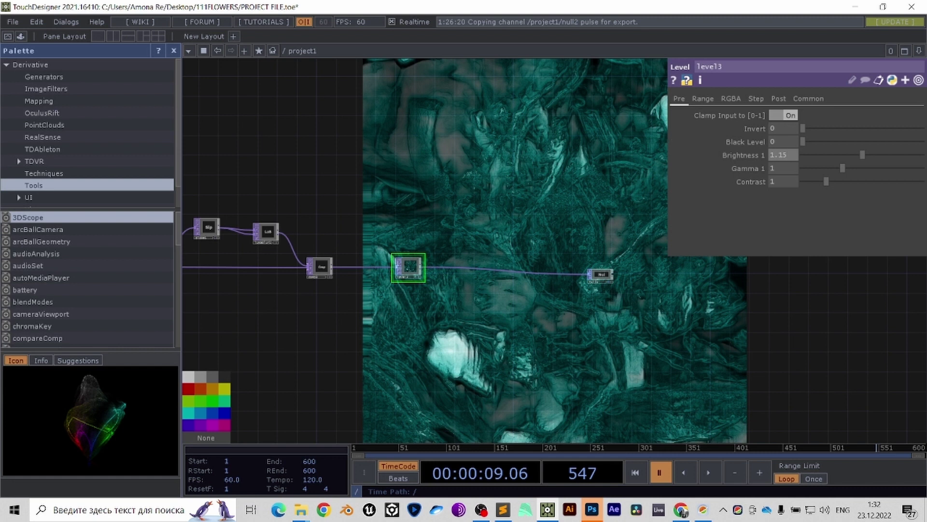
- Set the new Level TOP's Brightness 1 to 1.15, Gamma 1 to 1.31 and Contrast to 0.95, and resume playback
left_click(776, 168)
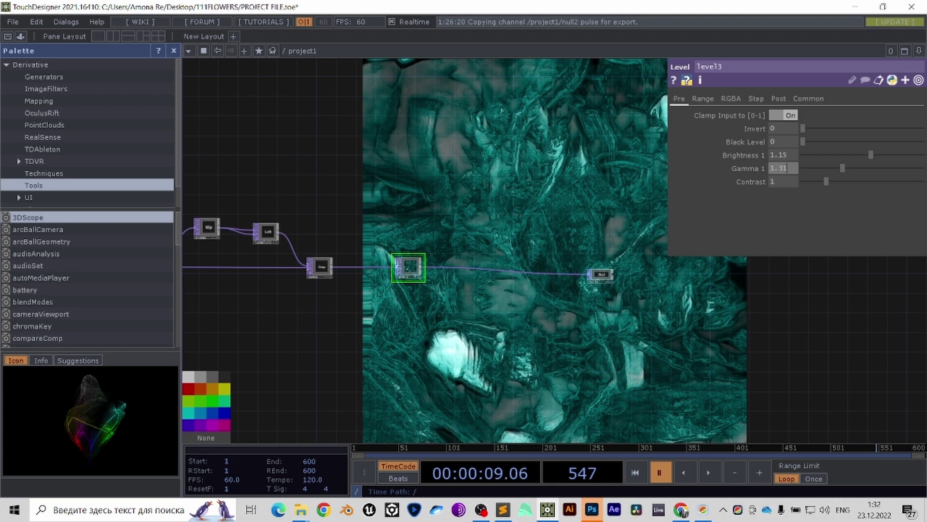
key("Return")
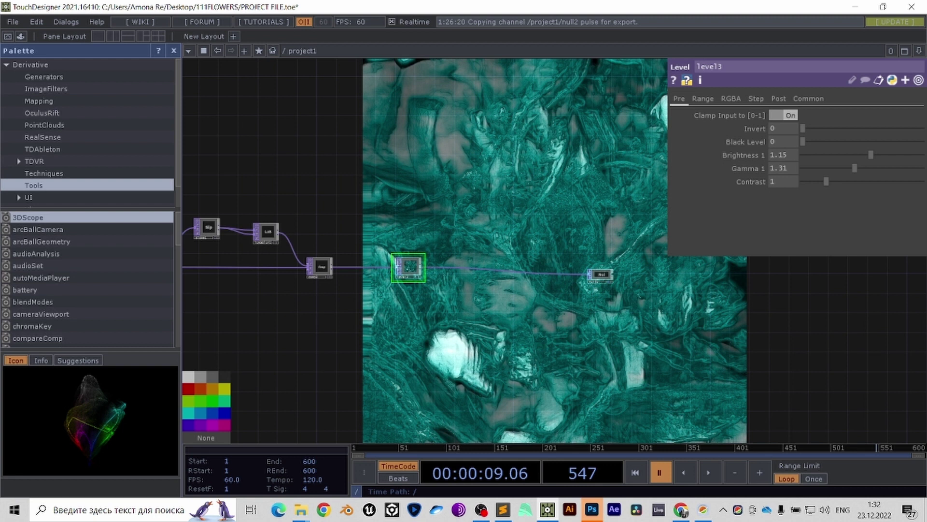
left_click(783, 182)
key("Return")
key("space")
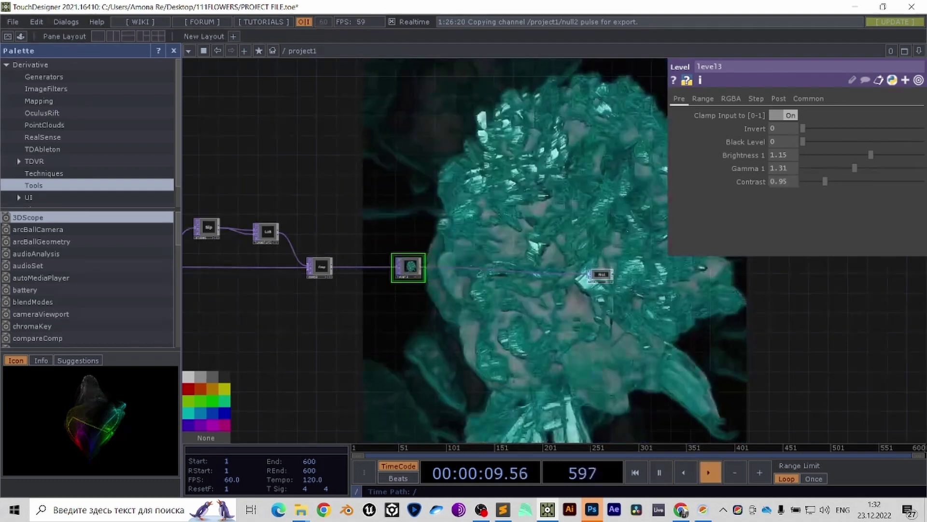
- Move the Null further along and insert an HSV Adjust TOP on the wire between the last Level TOP and the Null
left_click_drag(601, 274, 664, 286)
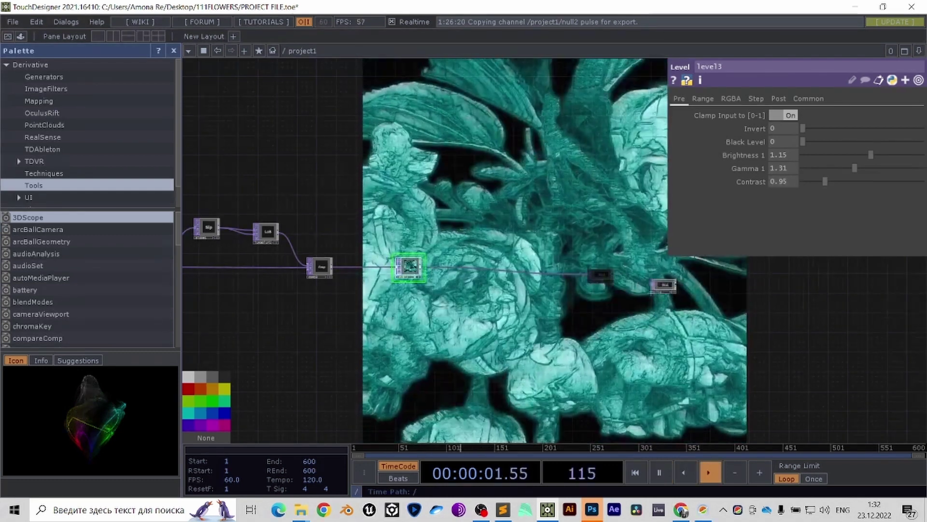
scroll(438, 274, "up", 5)
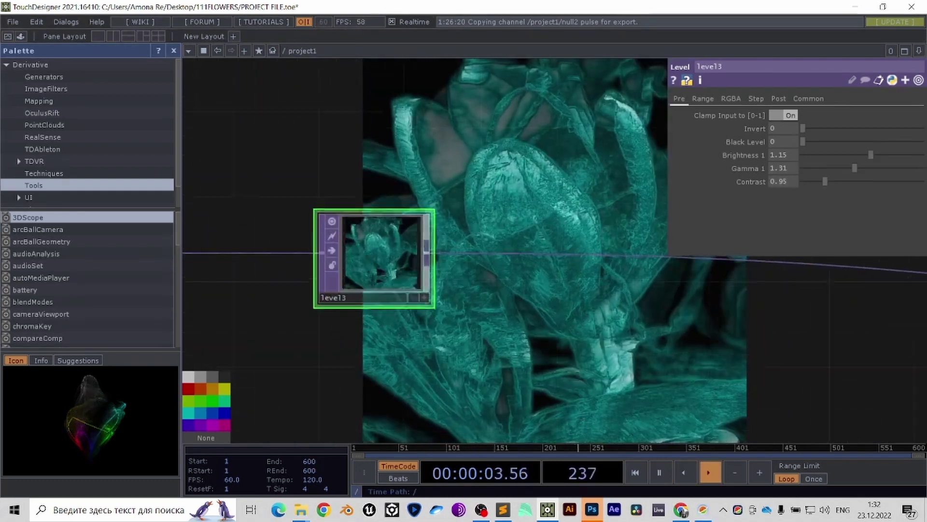
scroll(312, 230, "down", 5)
right_click(453, 233)
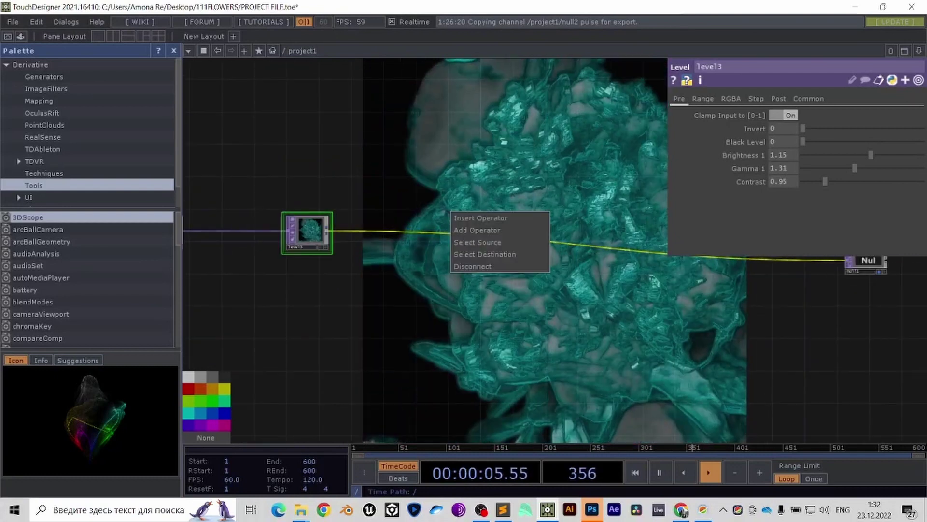
left_click(481, 218)
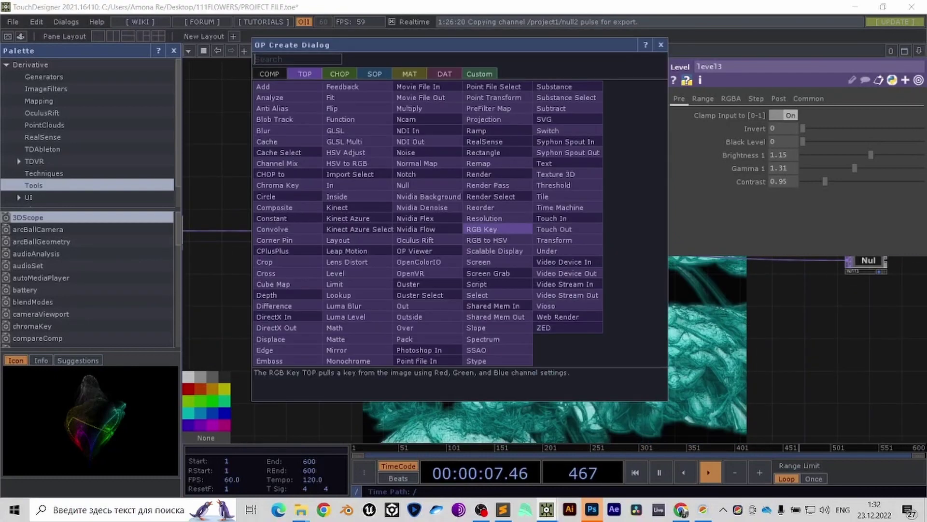
left_click(410, 141)
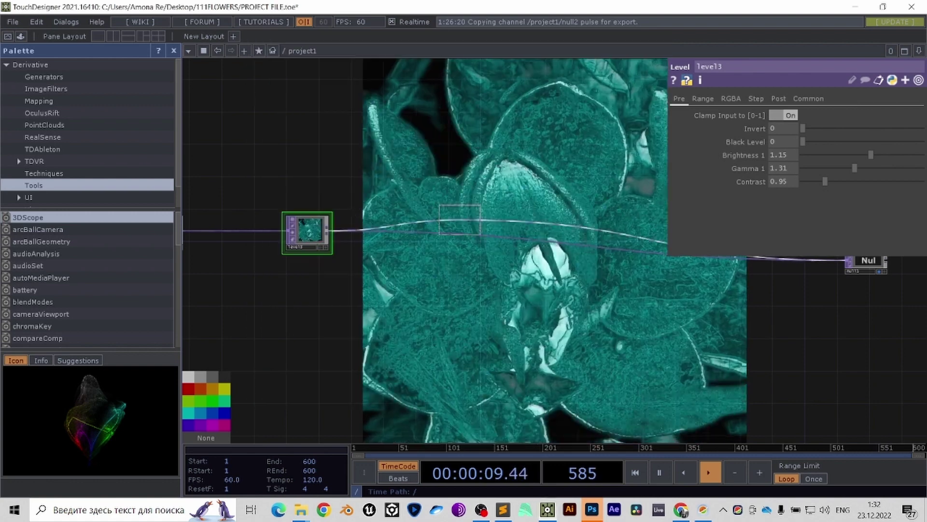
left_click(493, 232)
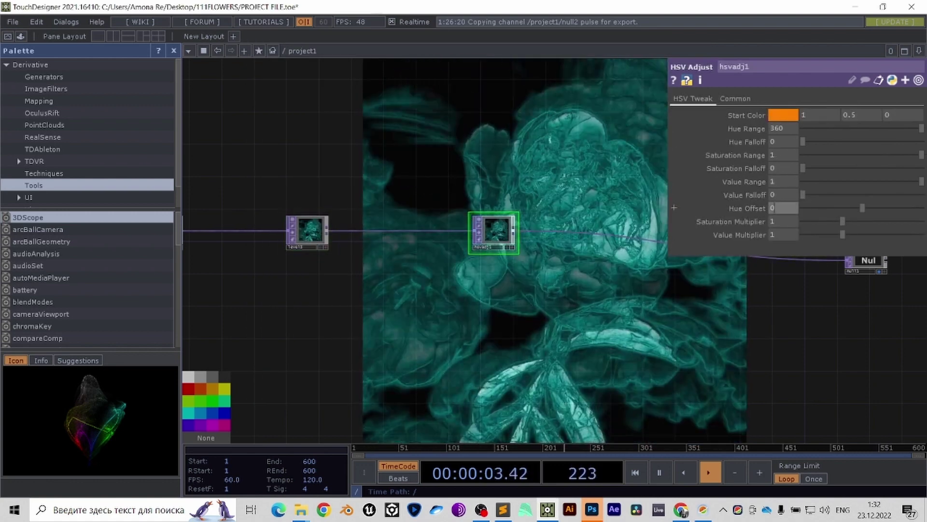
- Set the HSV Adjust's Hue Offset to 7 and Saturation Multiplier to 1.32, and leave playback running
type("7")
key("Return")
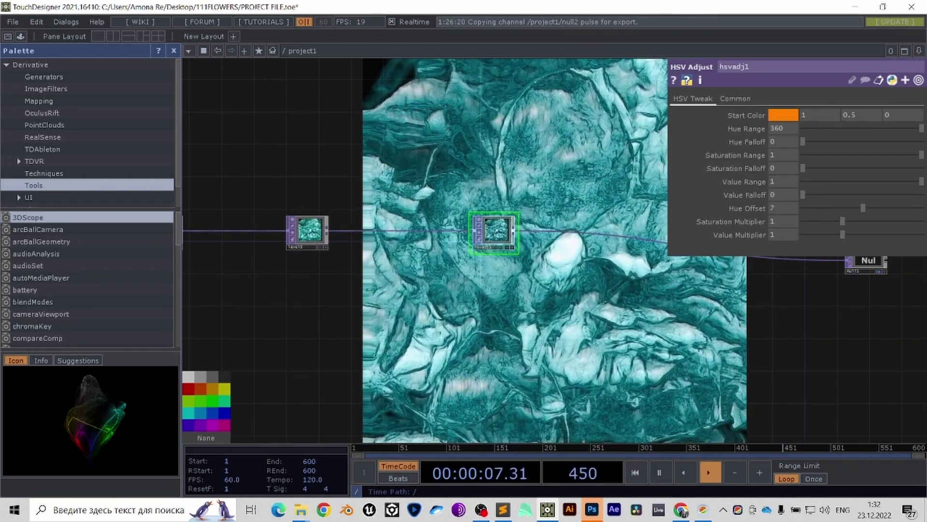
key("space")
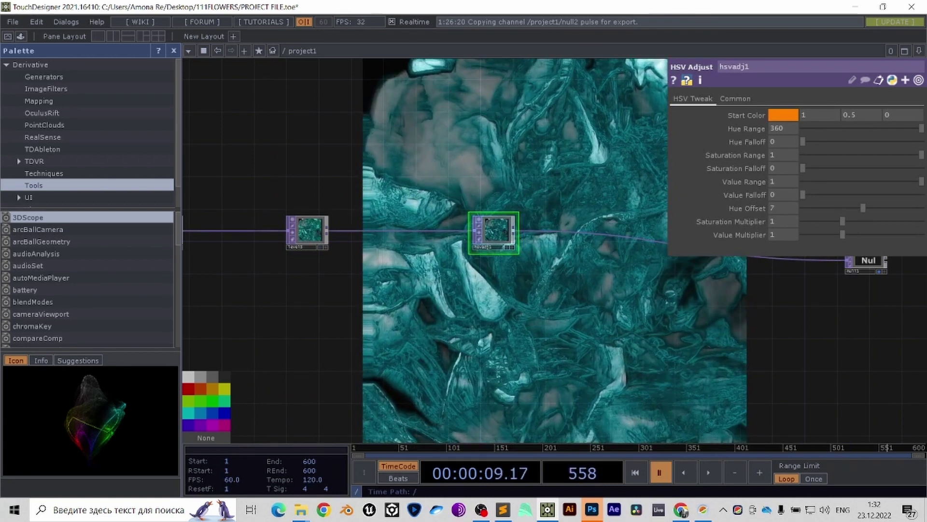
left_click(782, 221)
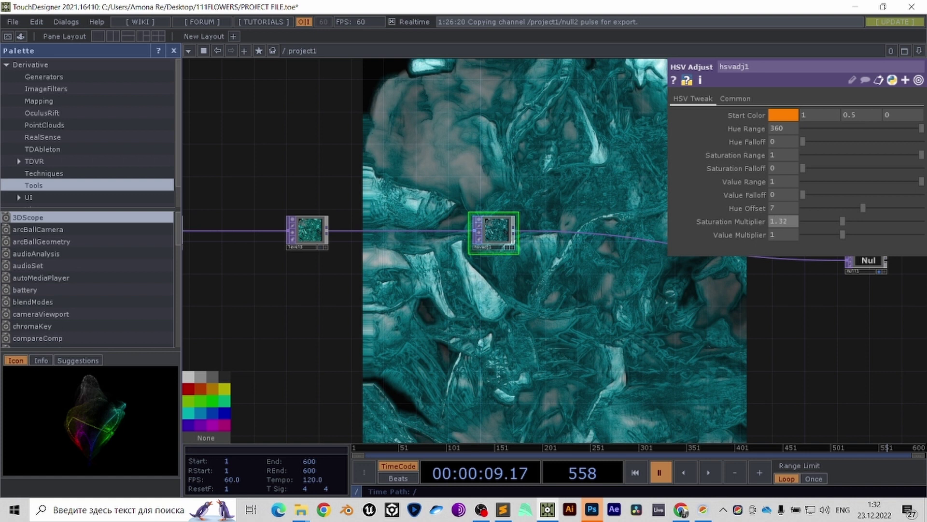
key("Return")
left_click(710, 472)
scroll(552, 400, "down", 7)
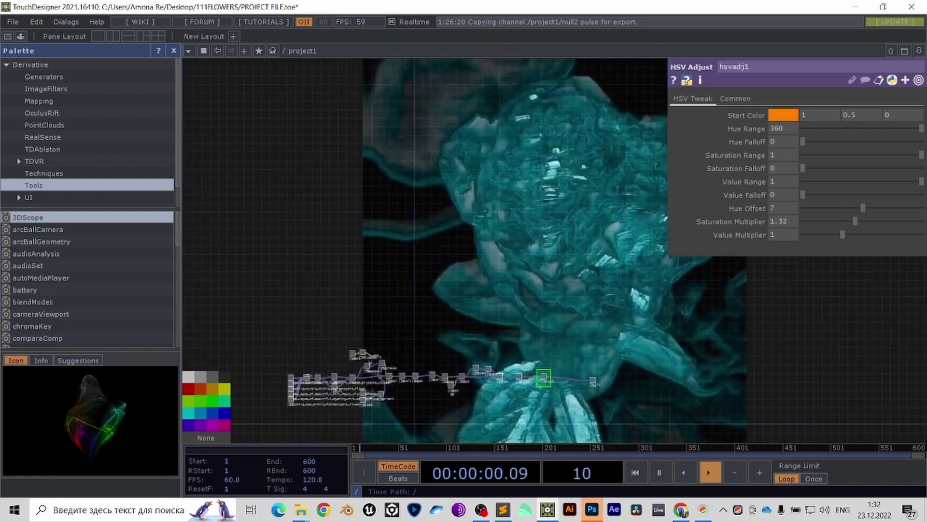
scroll(556, 372, "up", 3)
key("space")
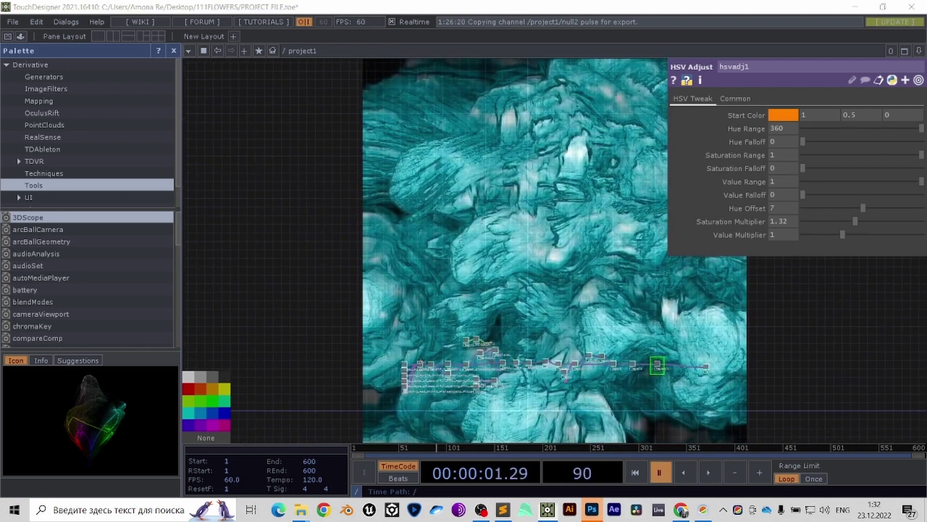
right_click(592, 509)
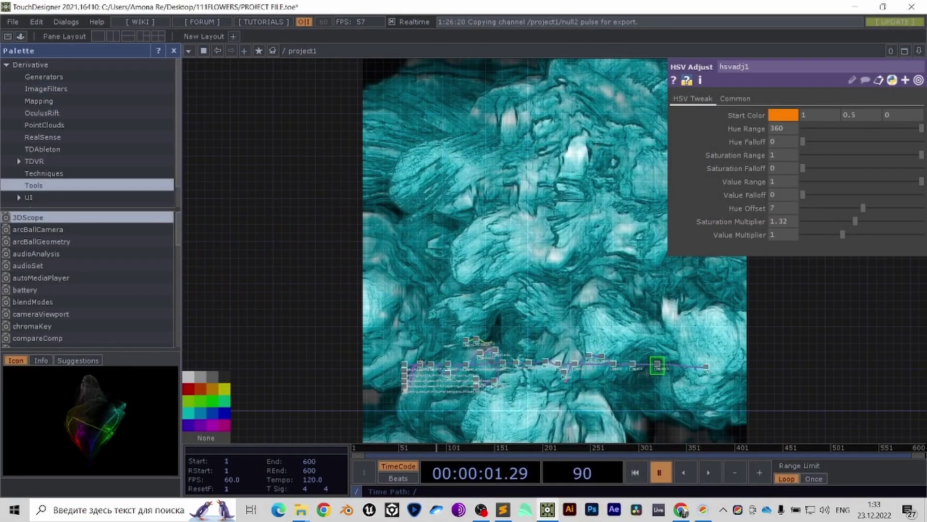
scroll(556, 314, "up", 3)
key("space")
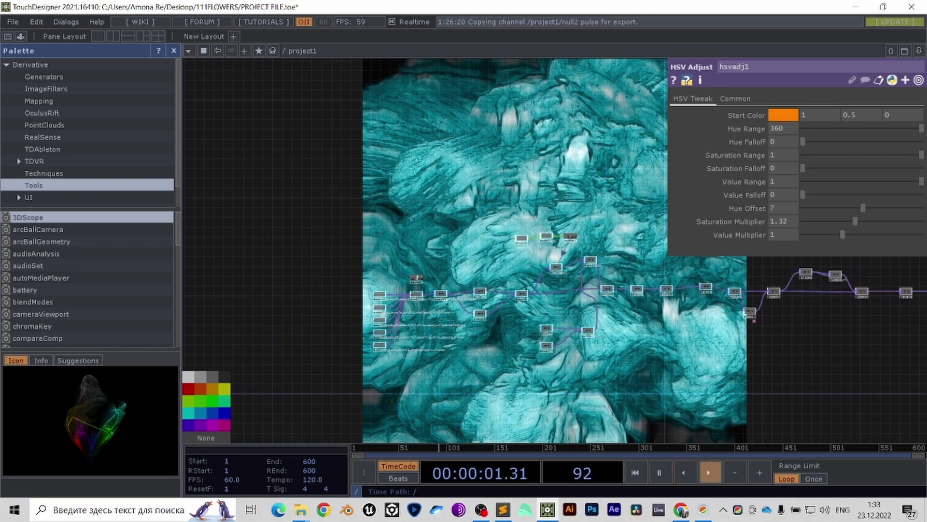
- Try a Frequency of 0.23 on the LFO that drives the movie Switch, and undo the change
scroll(432, 327, "up", 6)
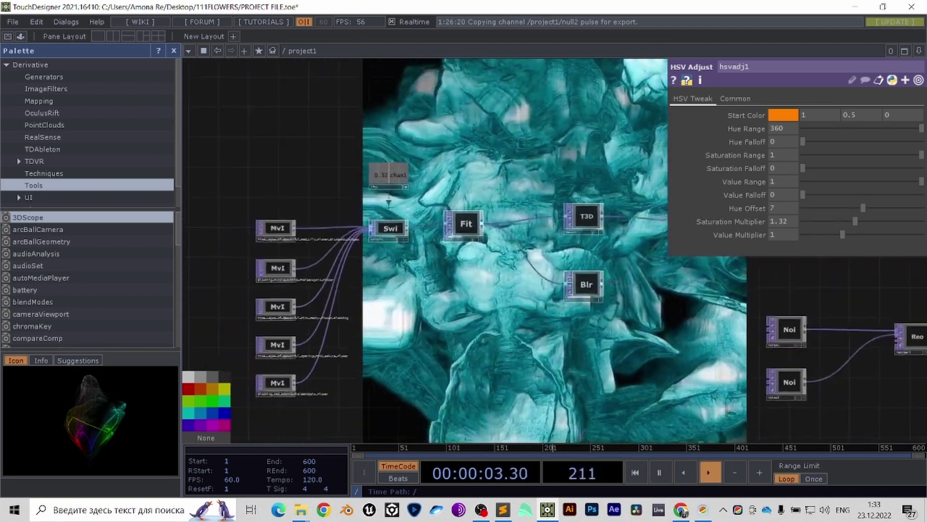
scroll(473, 261, "down", 1)
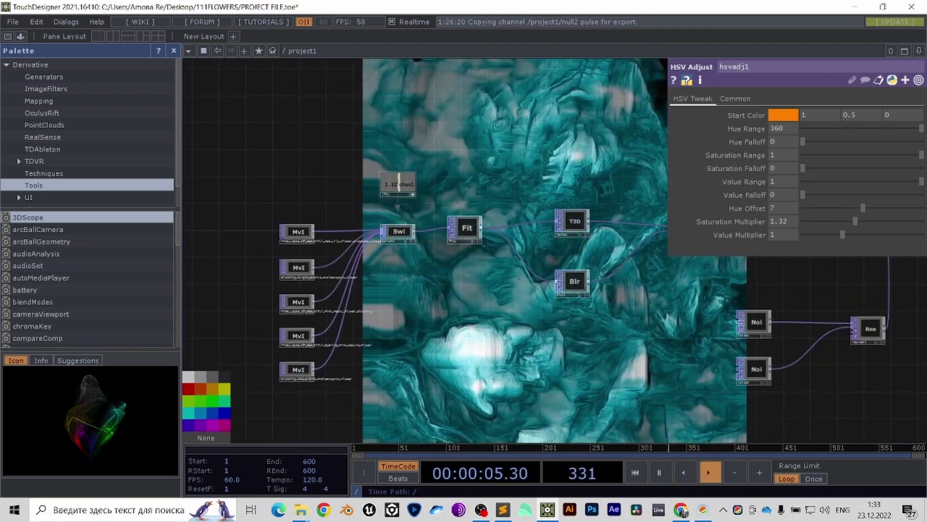
left_click(412, 194)
left_click_drag(434, 193, 446, 314)
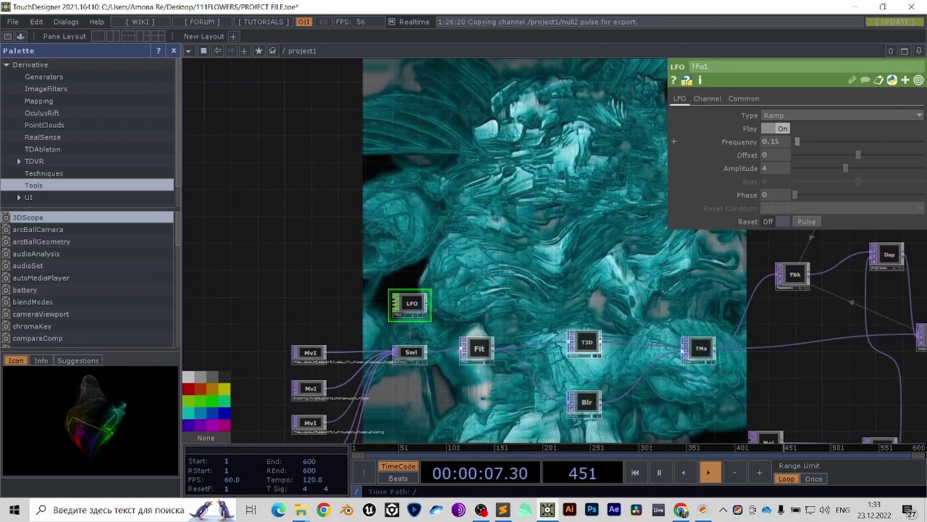
mouse_move(798, 141)
left_mouse_down()
mouse_move(816, 141)
mouse_move(798, 142)
left_mouse_up()
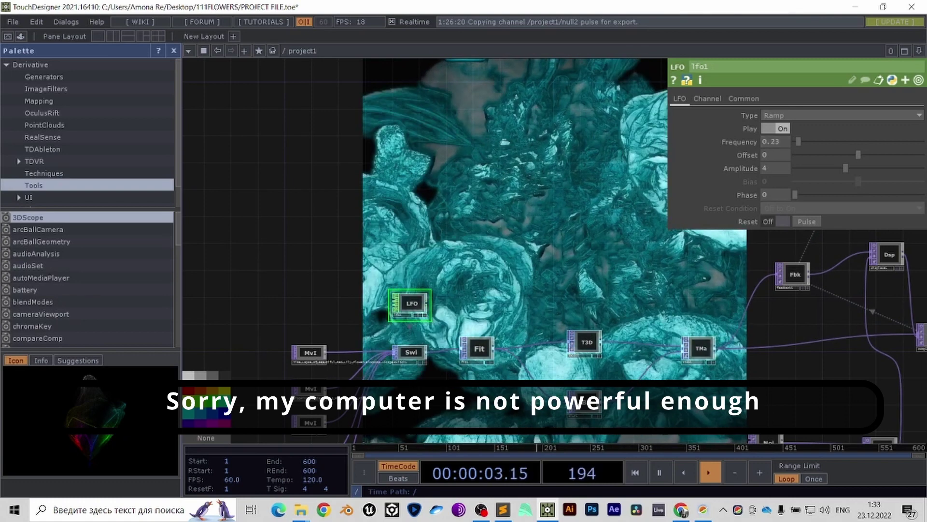
key("ctrl+z")
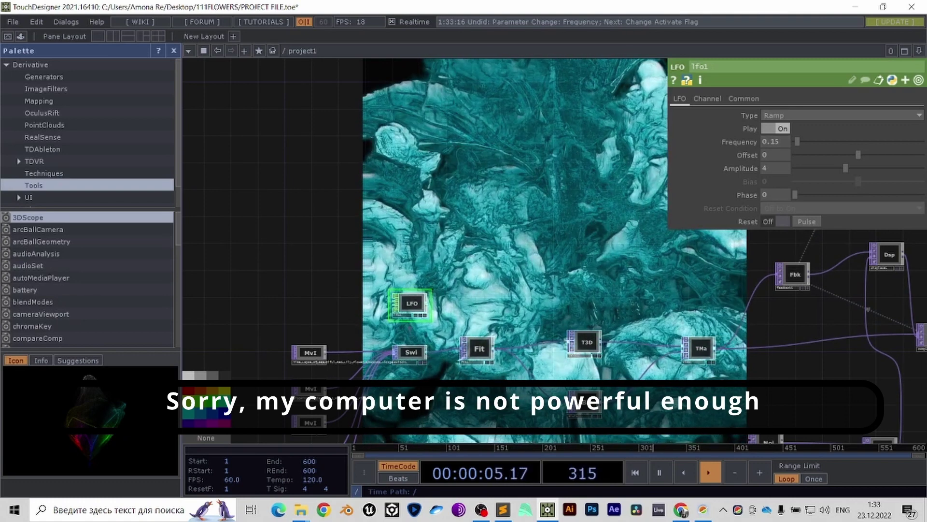
- Set the LFO's Type to Square and pause playback
left_click_drag(531, 289, 547, 204)
left_click(791, 116)
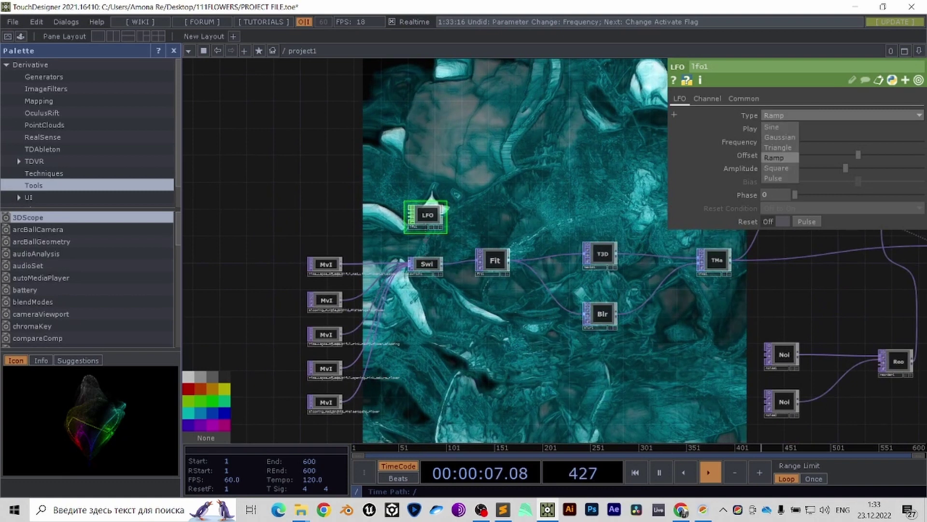
left_click(776, 168)
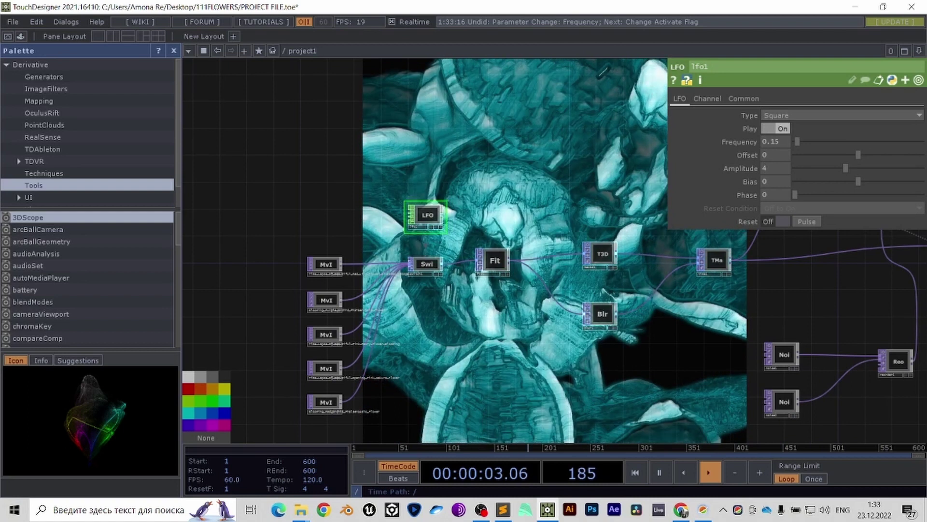
key("space")
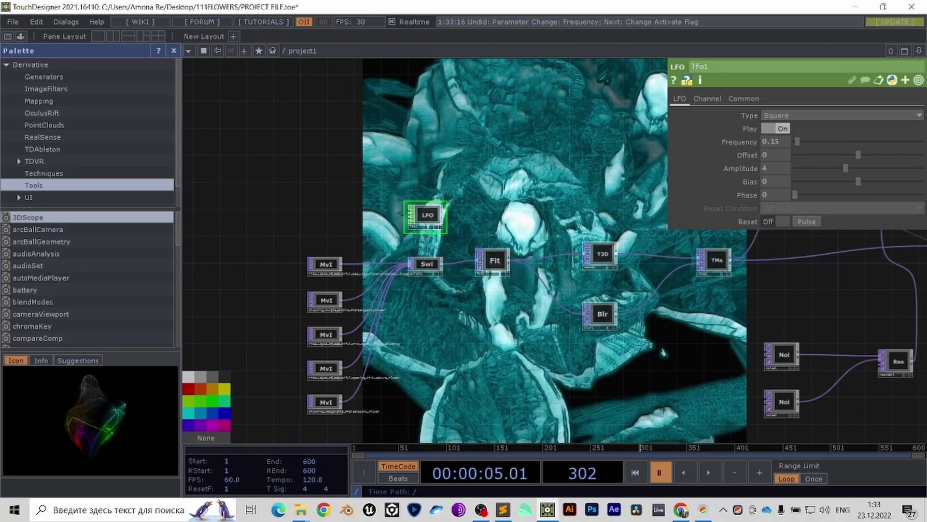
- Turn off Blend between Inputs on the Switch TOP that receives the flower movies
scroll(496, 357, "up", 5)
left_click_drag(309, 193, 535, 335)
scroll(518, 242, "down", 4)
left_click(528, 246)
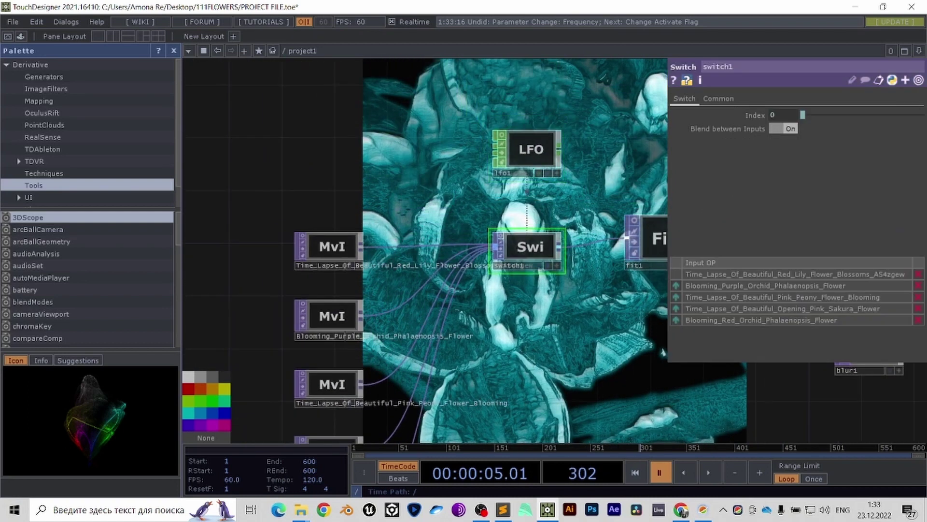
left_click_drag(528, 305, 516, 298)
key("h")
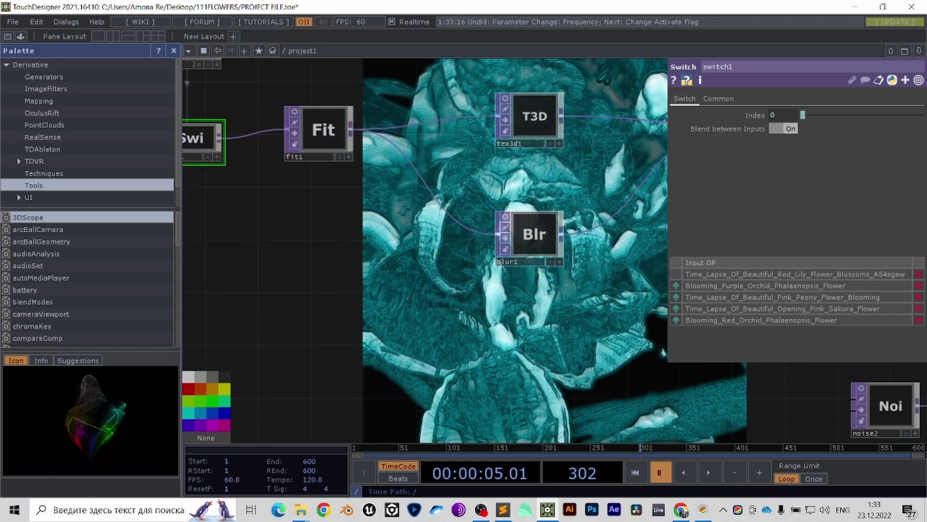
scroll(364, 212, "up", 4)
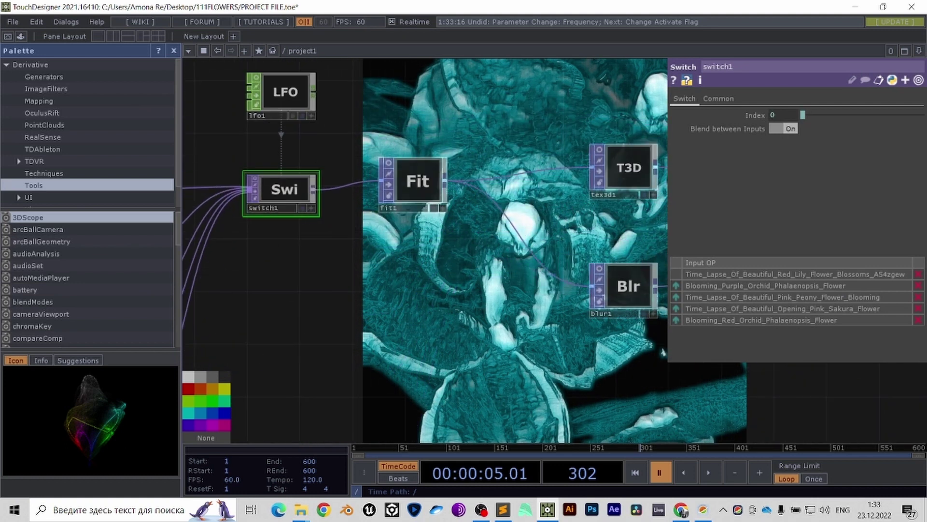
left_click(783, 128)
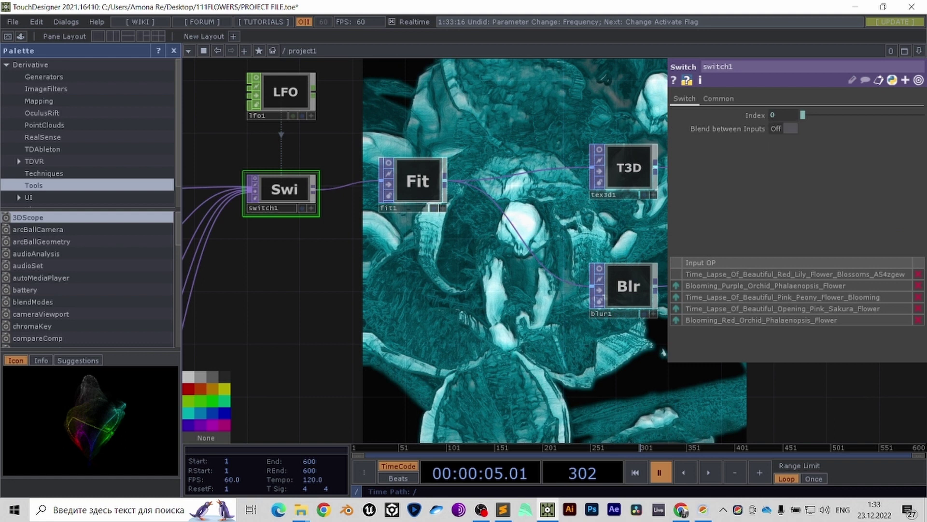
- Mark the LFO that drives the Switch and the Beat CHOP of the reset chain in red
left_click_drag(309, 289, 303, 209)
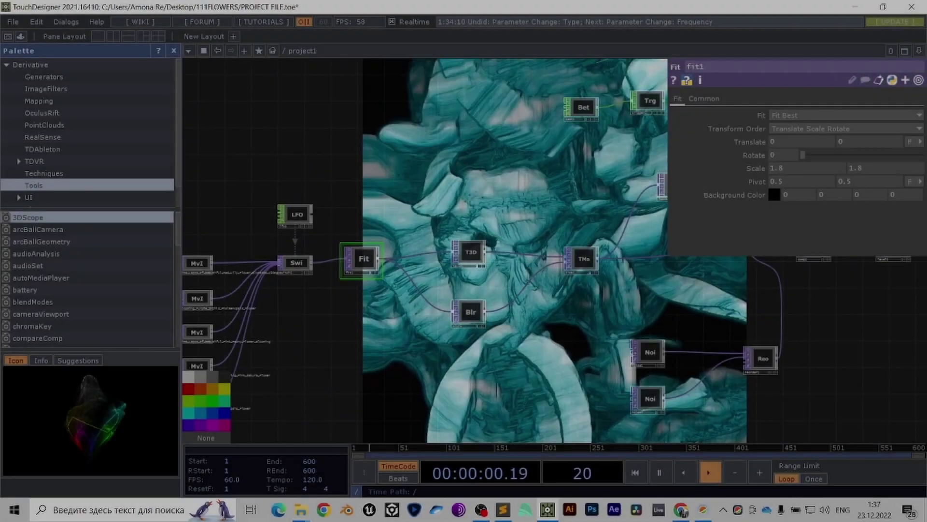
scroll(302, 256, "up", 3)
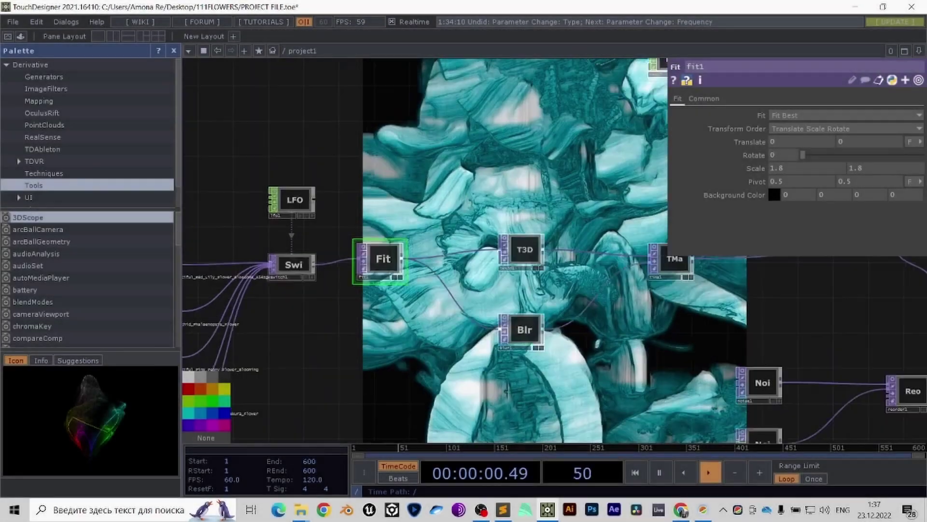
left_click(290, 196)
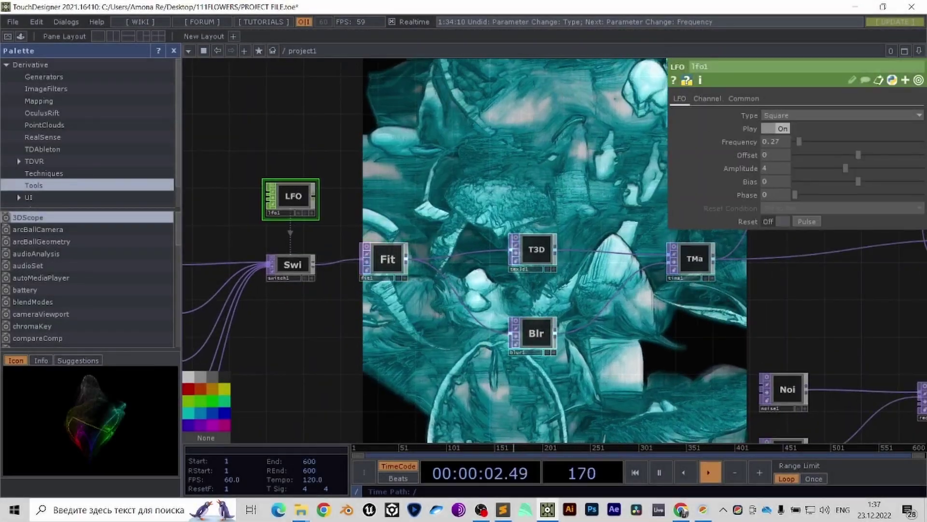
scroll(772, 251, "down", 3)
left_click_drag(850, 245, 496, 237)
scroll(496, 237, "up", 3)
left_click_drag(328, 82, 404, 268)
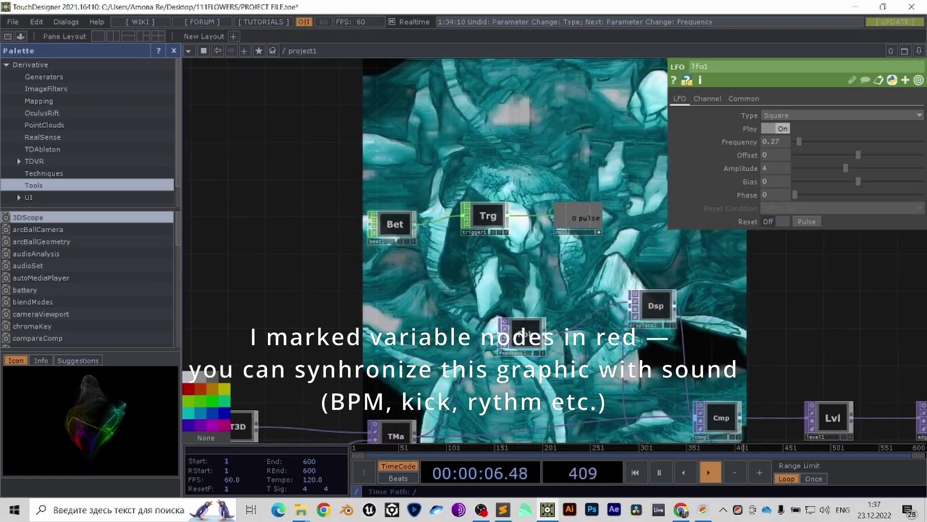
left_click(395, 224)
- Select the five Movie File In TOPs and mark them in red
left_click_drag(442, 338, 650, 182)
scroll(476, 162, "down", 5)
right_click_drag(453, 298, 457, 305)
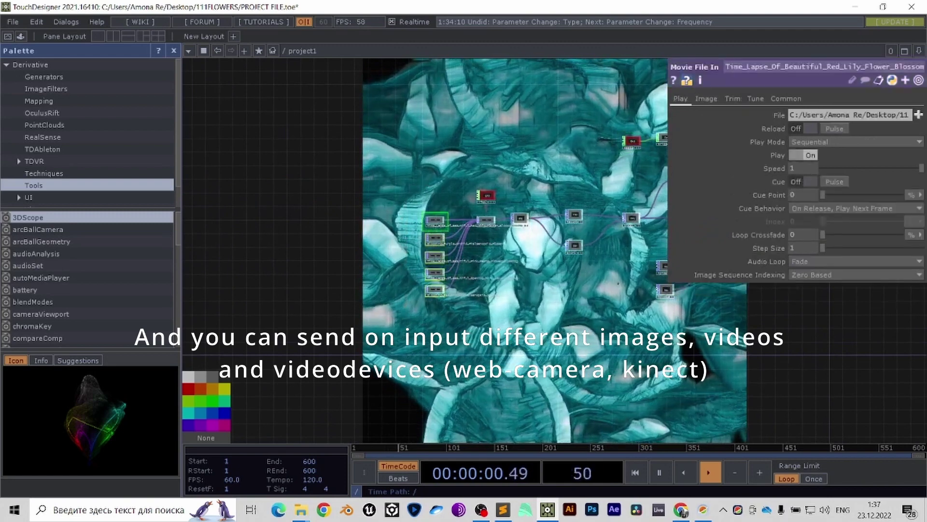
scroll(379, 222, "up", 6)
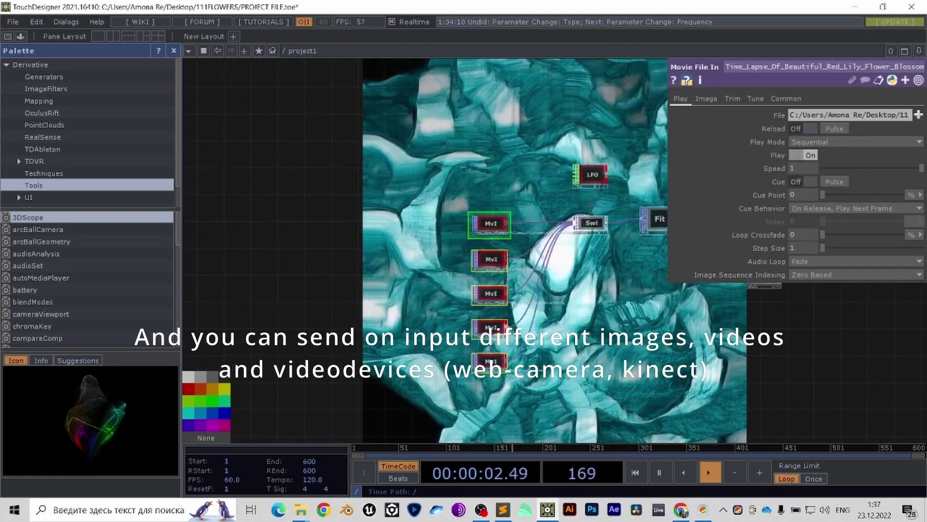
- Look over the Noise and Reorder nodes and inspect the parameters of the feedback loop's Composite TOP
left_click_drag(379, 221, 117, 16)
scroll(235, 242, "down", 5)
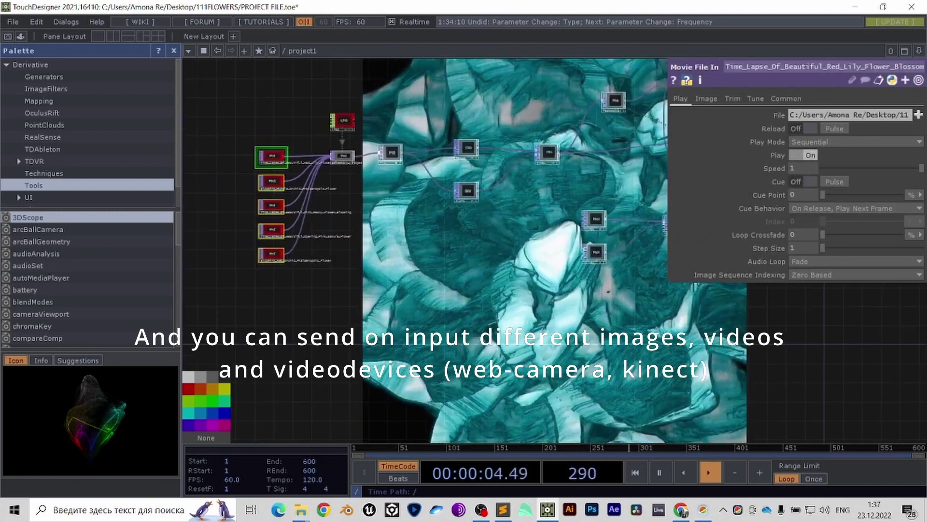
left_click_drag(659, 181, 476, 211)
scroll(476, 211, "up", 4)
scroll(471, 290, "up", 2)
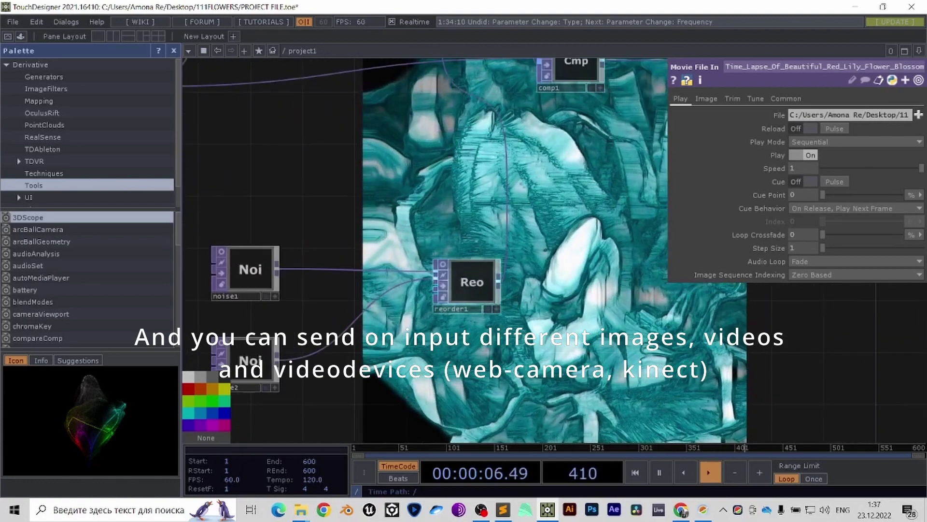
left_click_drag(531, 193, 363, 290)
left_click(405, 158)
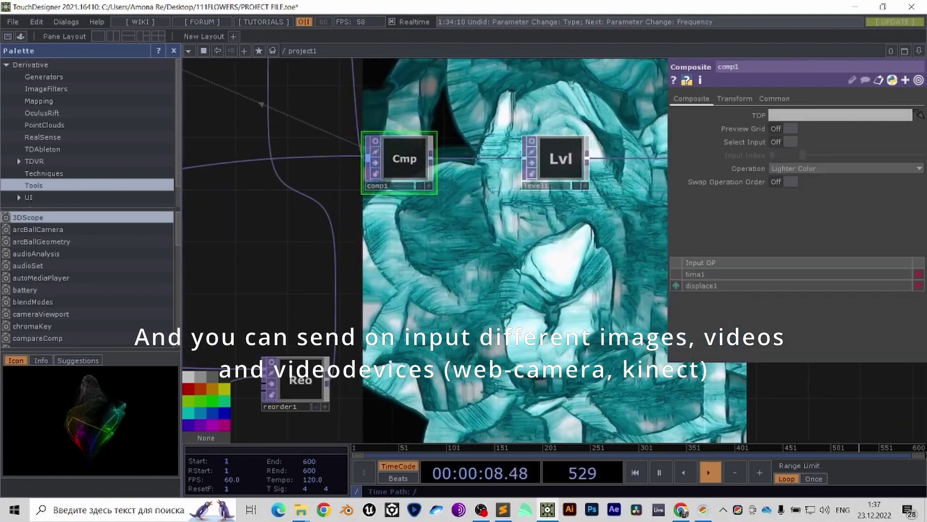
left_click_drag(483, 203, 505, 313)
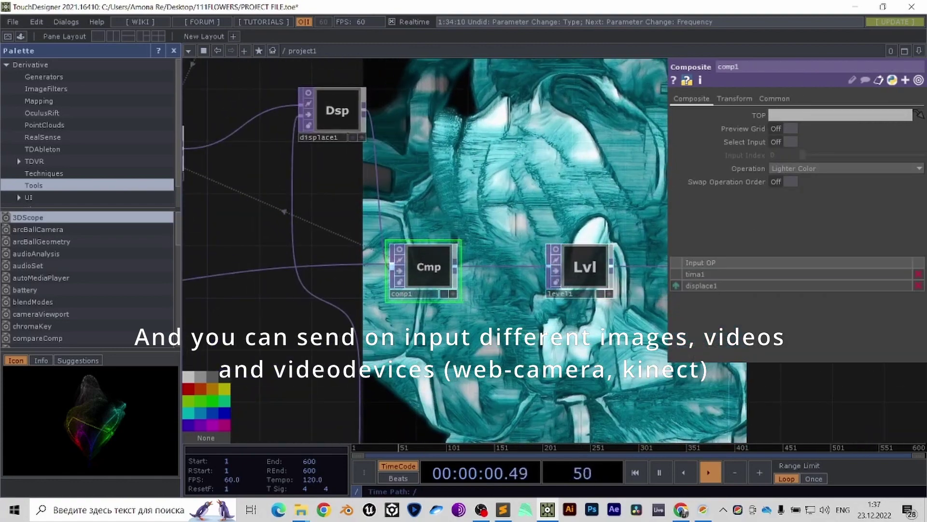
- Try the Maximum and Color blend operations on the feedback loop's Composite TOP
left_click(845, 168)
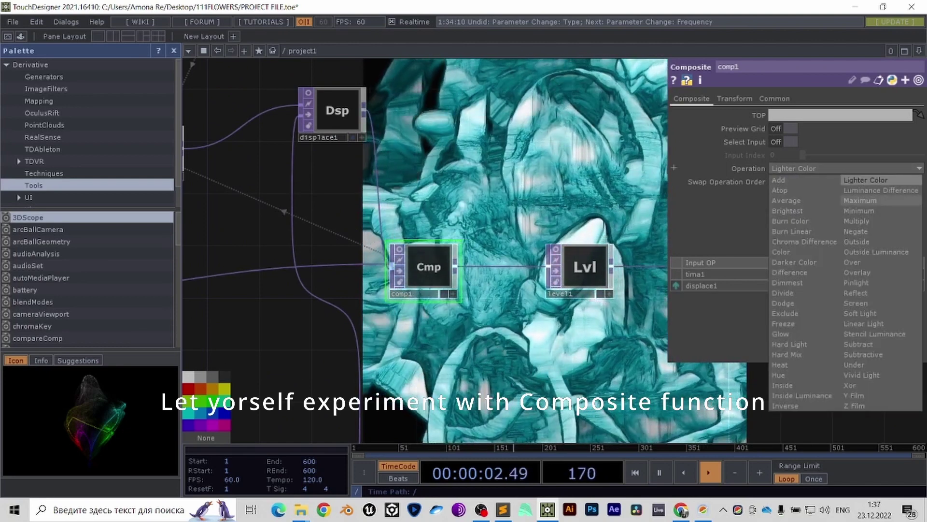
left_click(860, 201)
left_click_drag(603, 193, 602, 320)
left_click(840, 168)
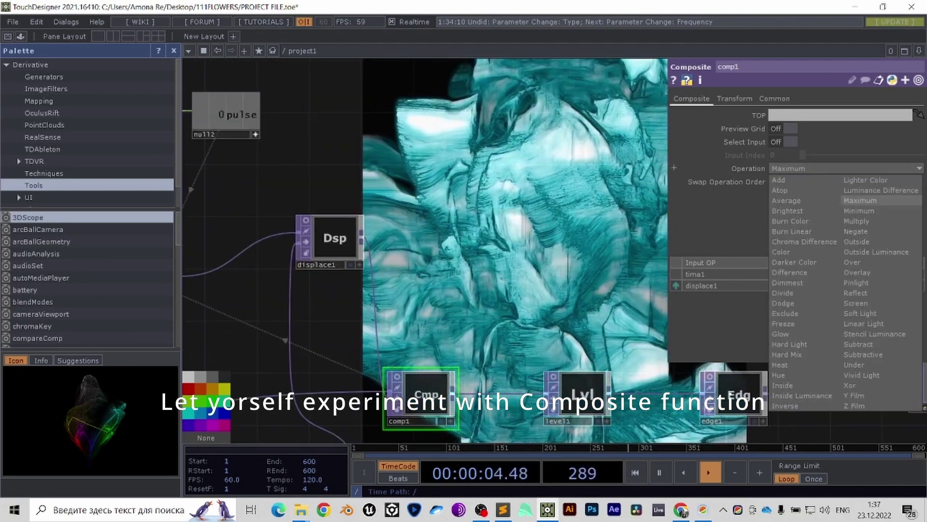
left_click(799, 251)
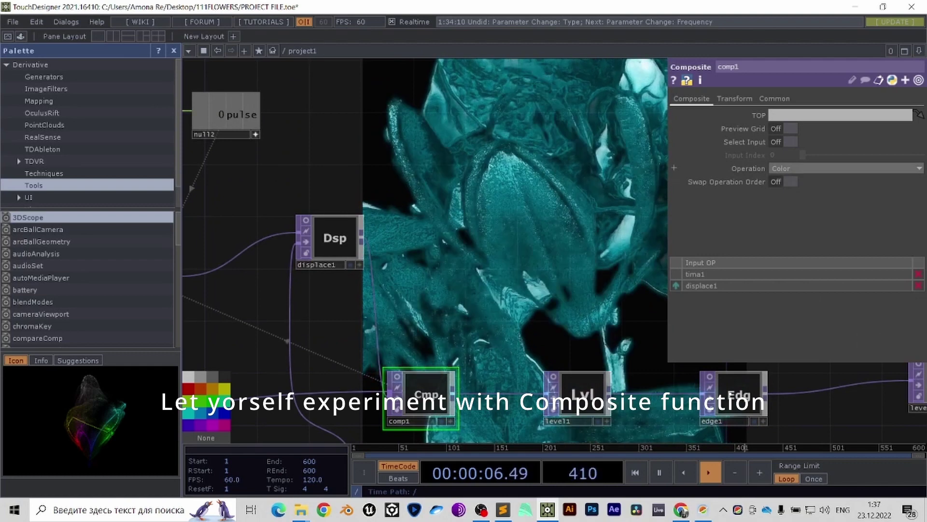
- Try the Atop, Exclude and Difference operations on the Composite TOP in the feedback loop
left_click(840, 168)
left_click(792, 190)
left_click(841, 169)
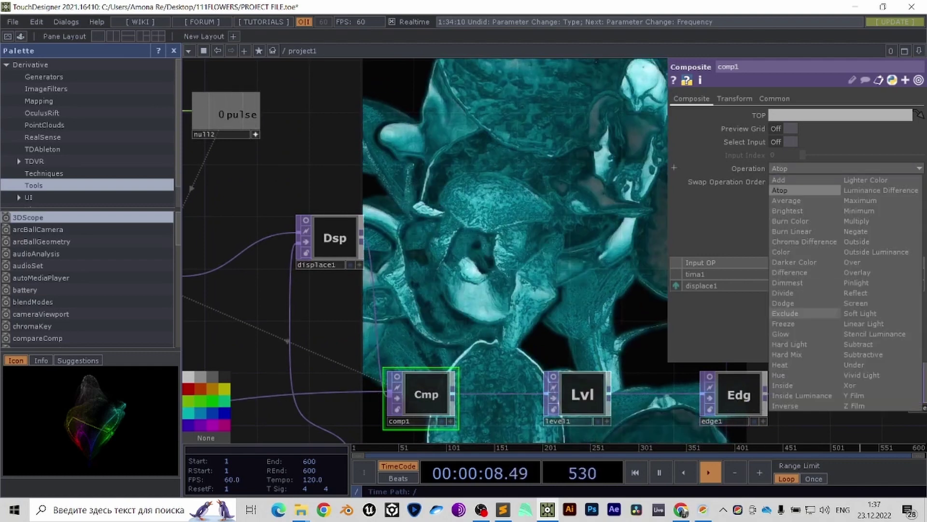
left_click(797, 314)
left_click(840, 168)
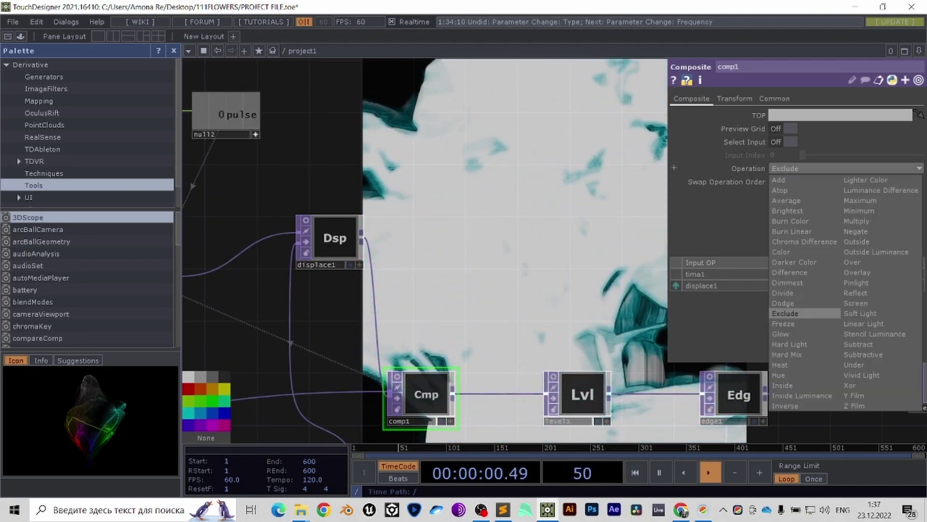
left_click(797, 272)
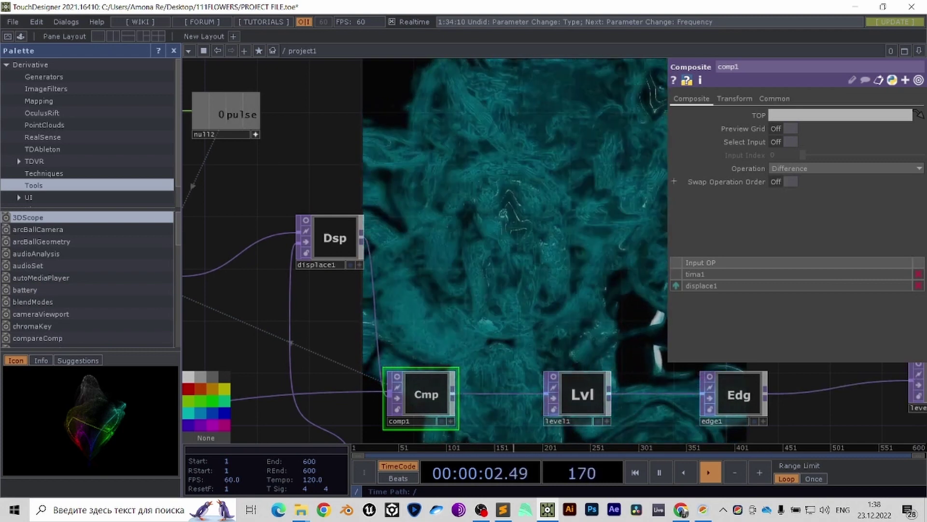
- Try the Heat, Negate and Under operations on the Composite TOP to compare the looks of the output
left_click(840, 169)
left_click(797, 365)
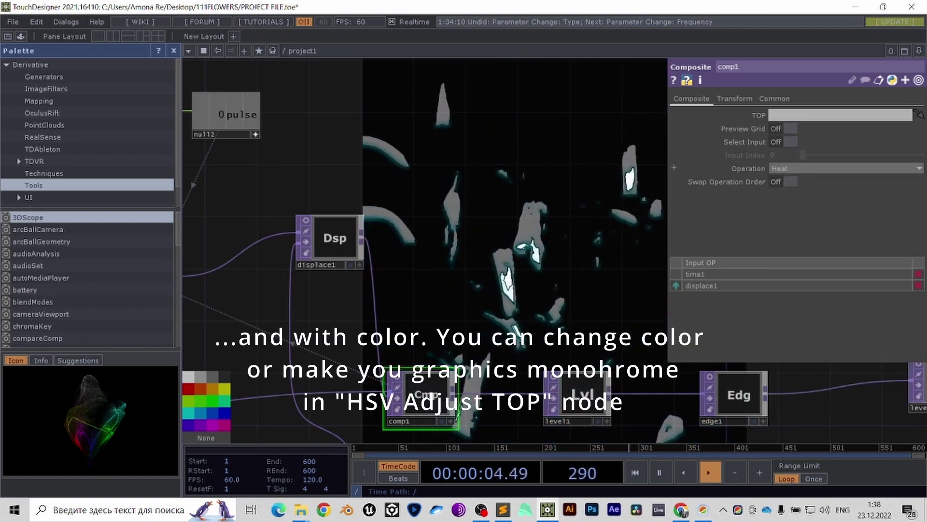
left_click(841, 169)
left_click(870, 231)
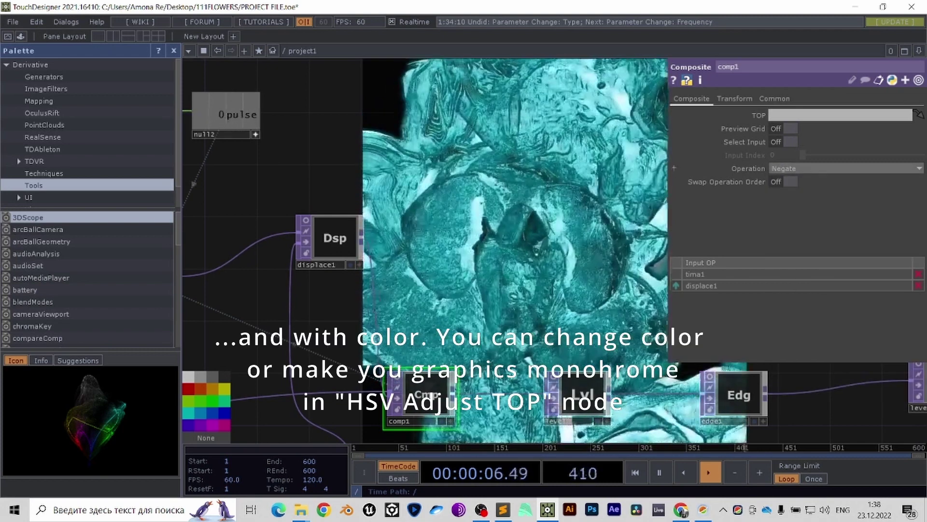
left_click(840, 169)
left_click(869, 365)
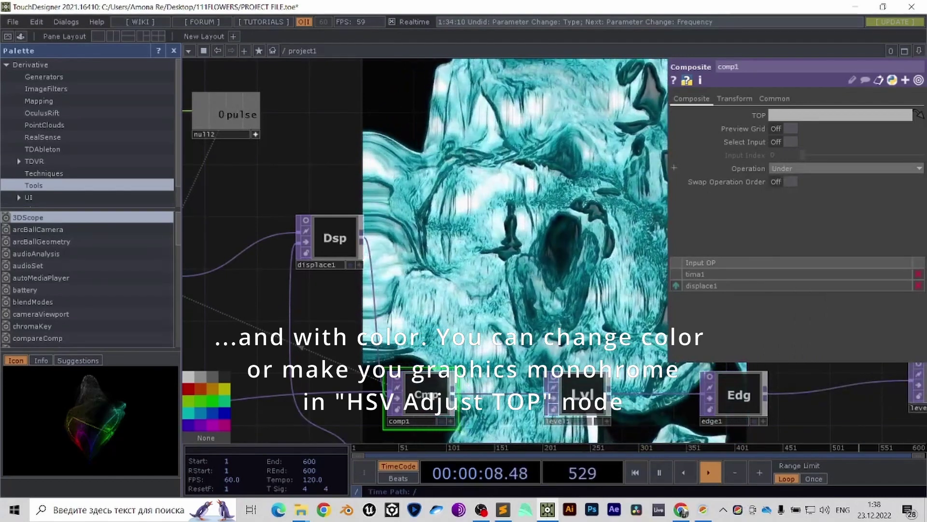
- Try the Screen, Vivid Light, Xor and Y Film operations on the Composite TOP
left_click(841, 169)
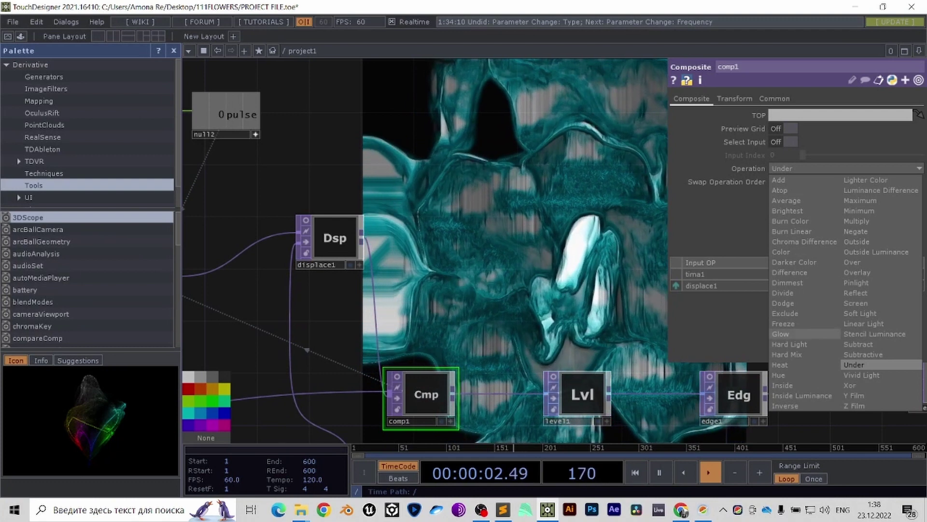
left_click(856, 302)
left_click(841, 169)
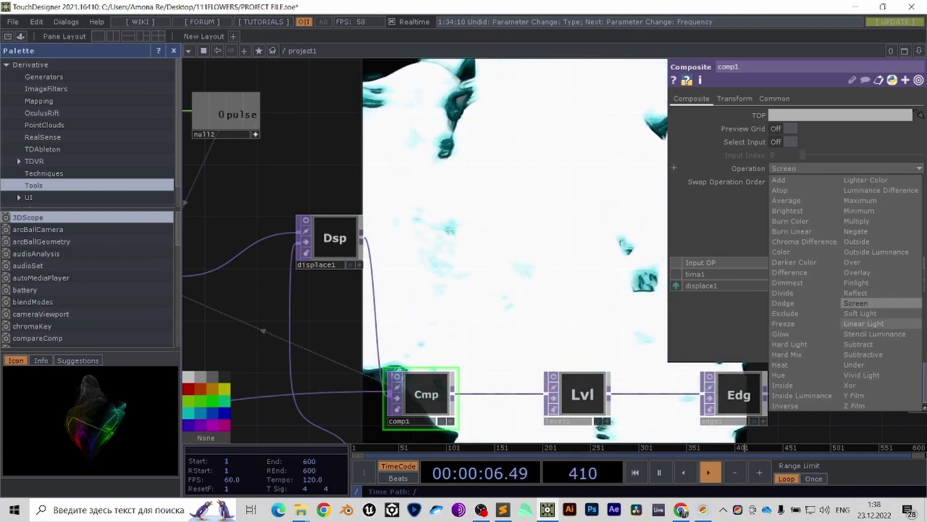
left_click(861, 375)
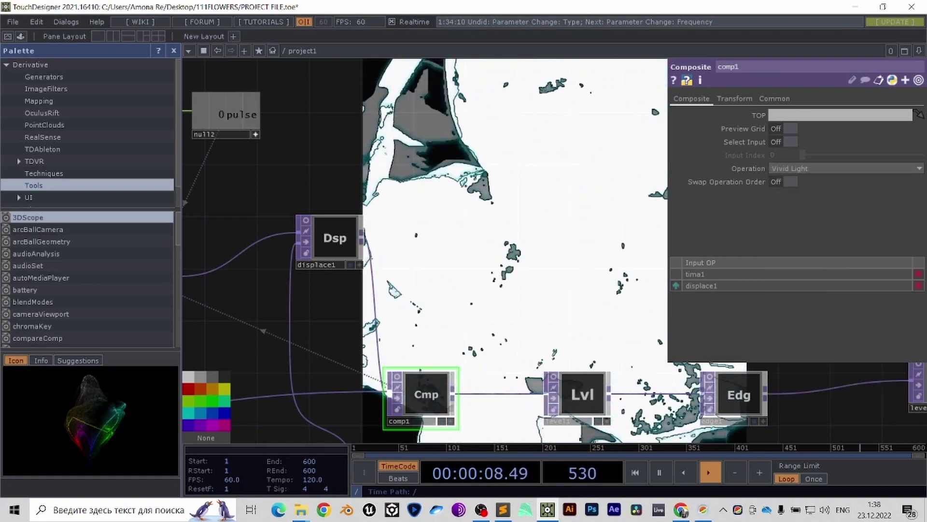
left_click(845, 168)
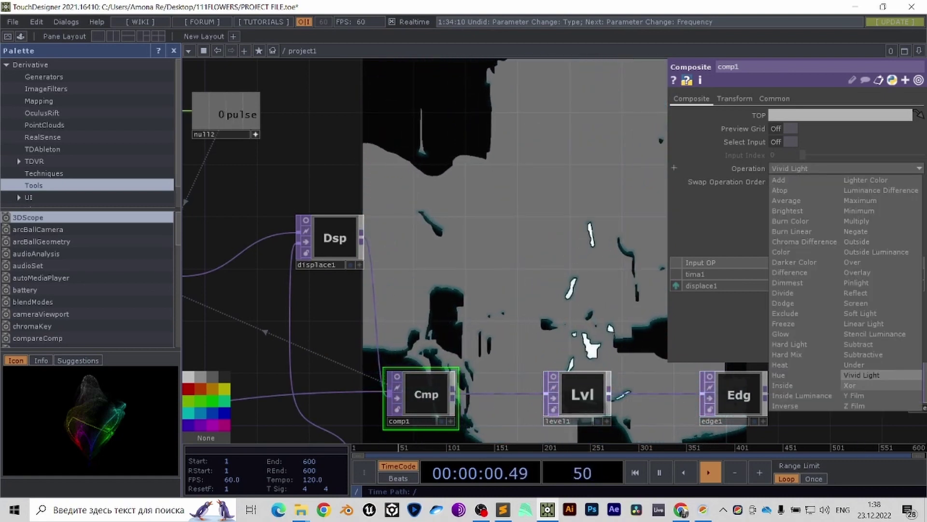
left_click(860, 389)
left_click(845, 168)
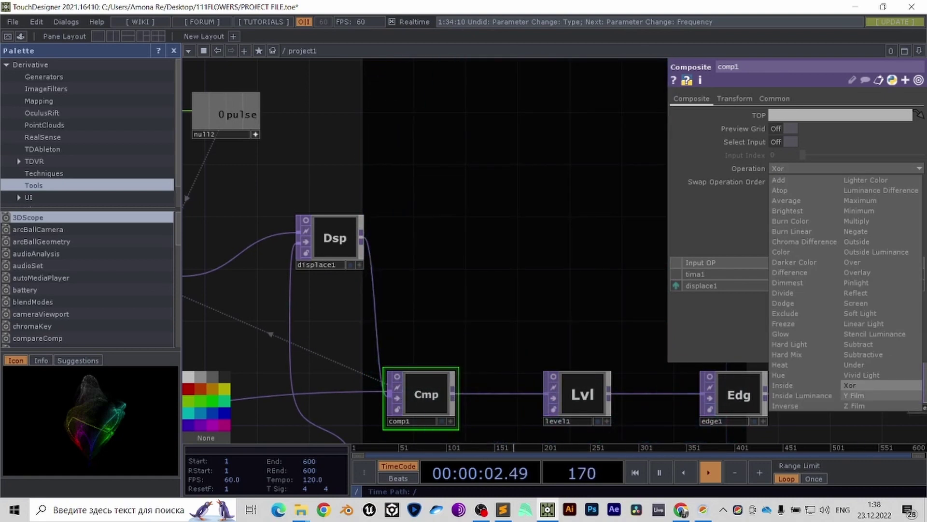
left_click(860, 403)
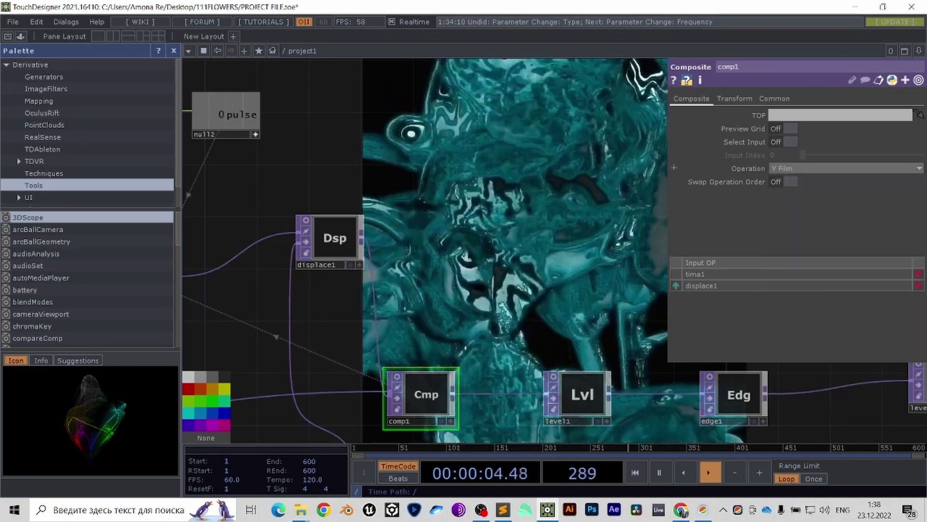
- Set the Composite TOP's operation to Lighter Color and mark the node in red
left_click(846, 169)
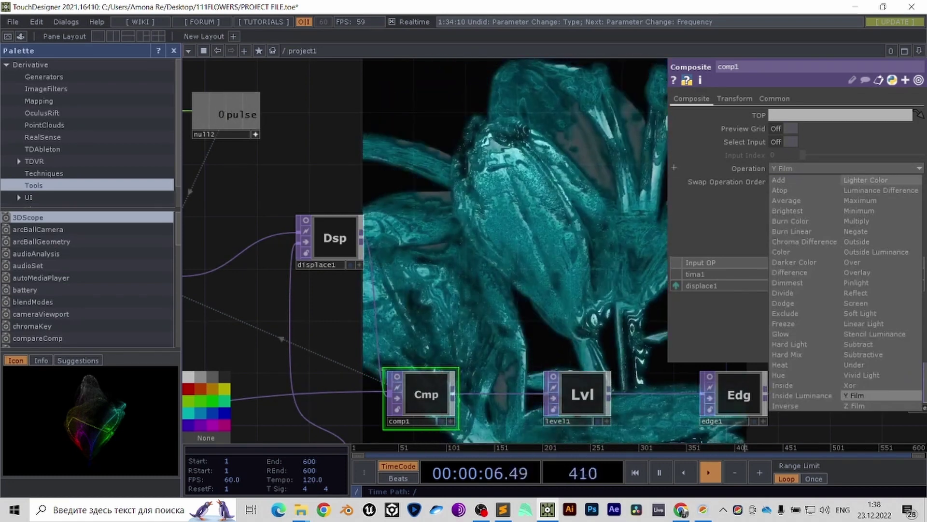
left_click(865, 180)
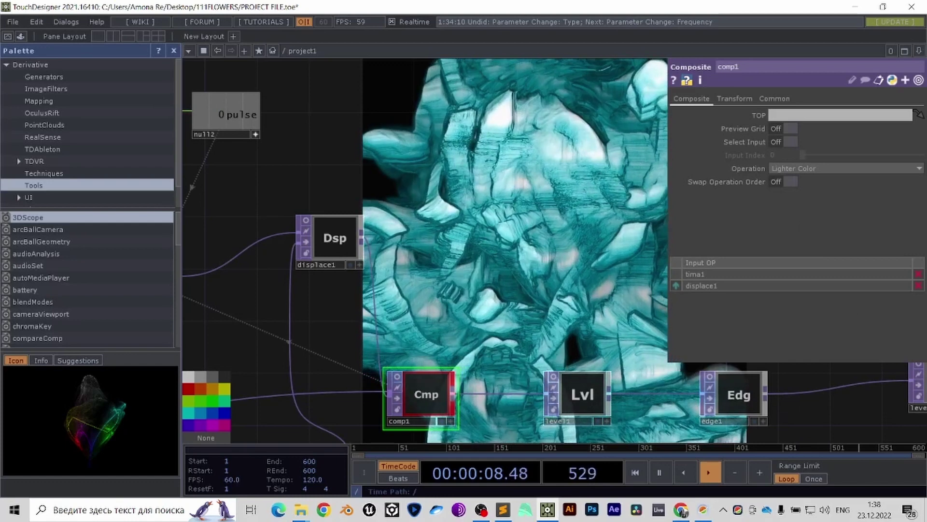
scroll(301, 221, "down", 10)
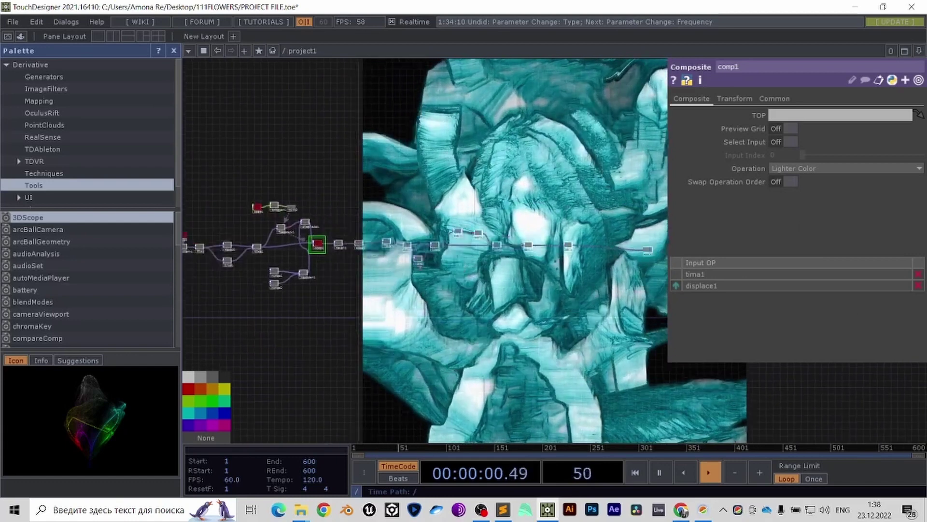
scroll(301, 221, "up", 8)
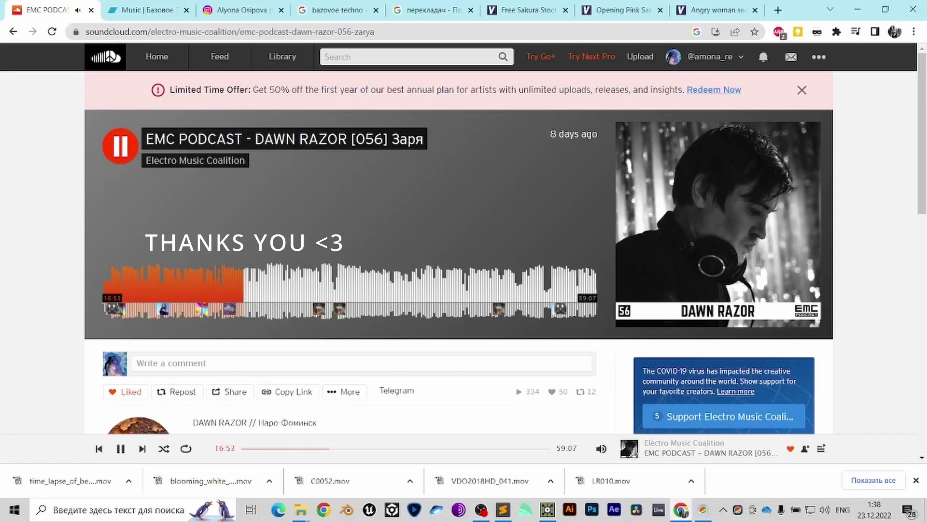
- Look through the releases on the Базовое Техно label's Bandcamp page in the browser
left_click(145, 10)
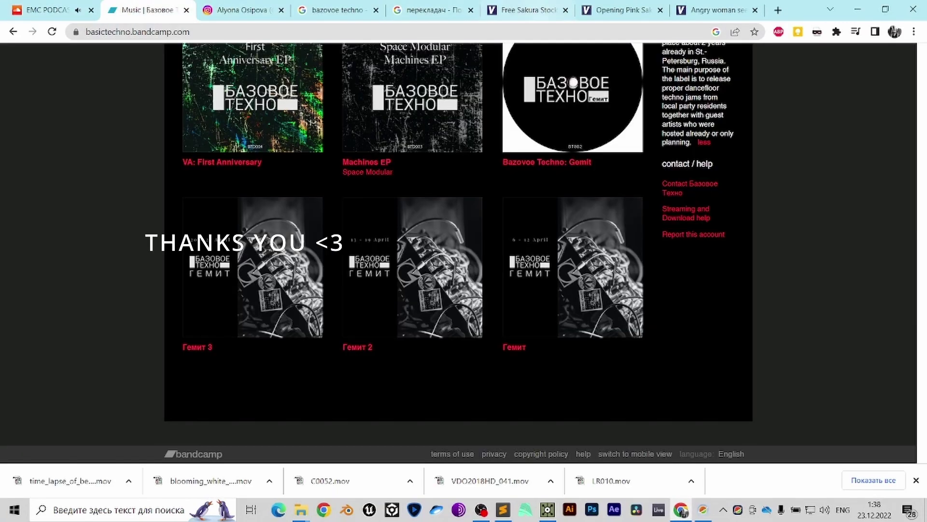
scroll(458, 241, "up", 8)
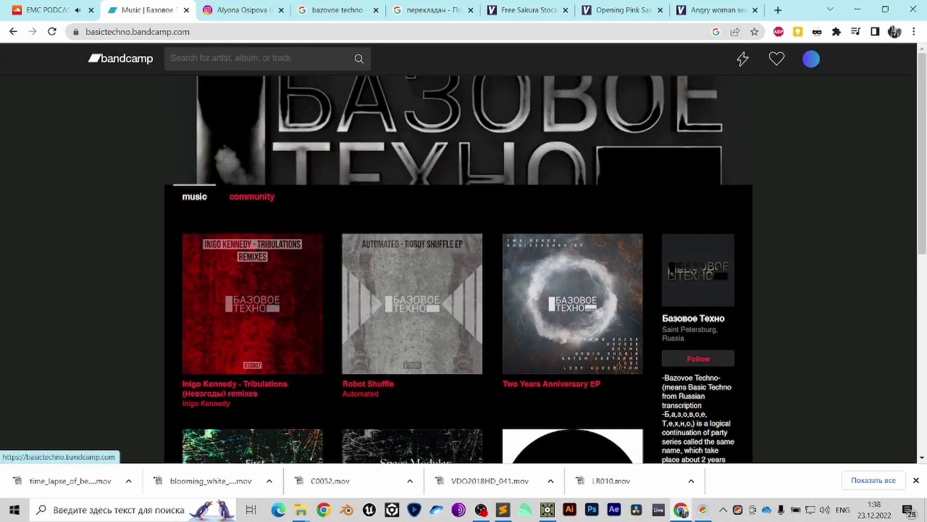
scroll(367, 394, "down", 3)
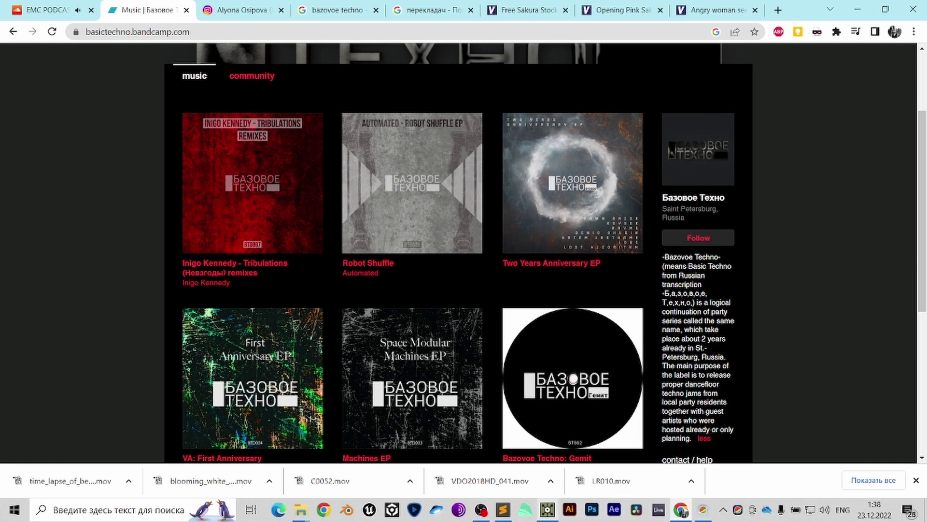
left_click(481, 510)
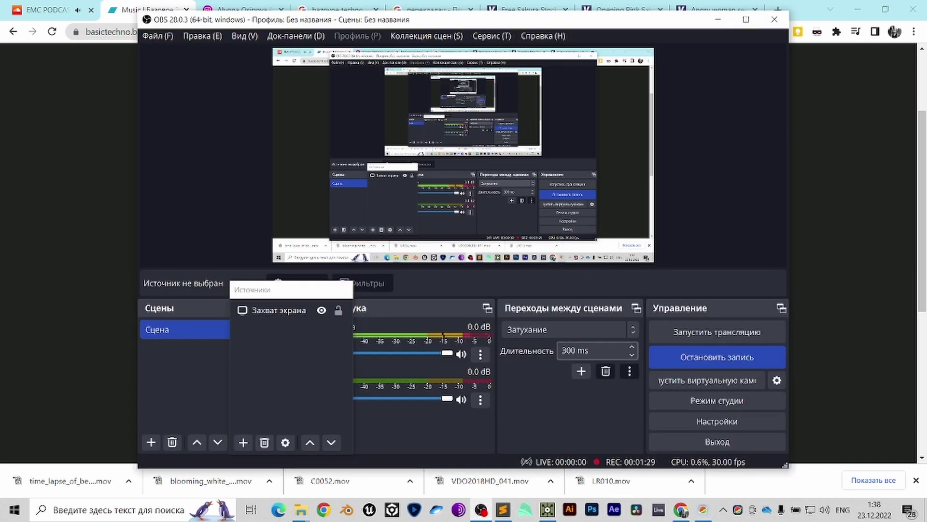